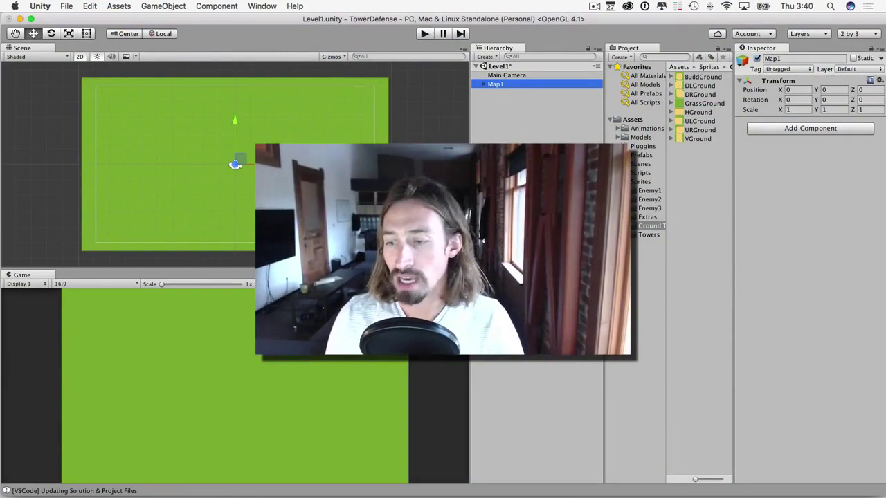
Step: Switch to Finder and open Preview1.jpg from the Assets folder on the desktop
key("ctrl+Up")
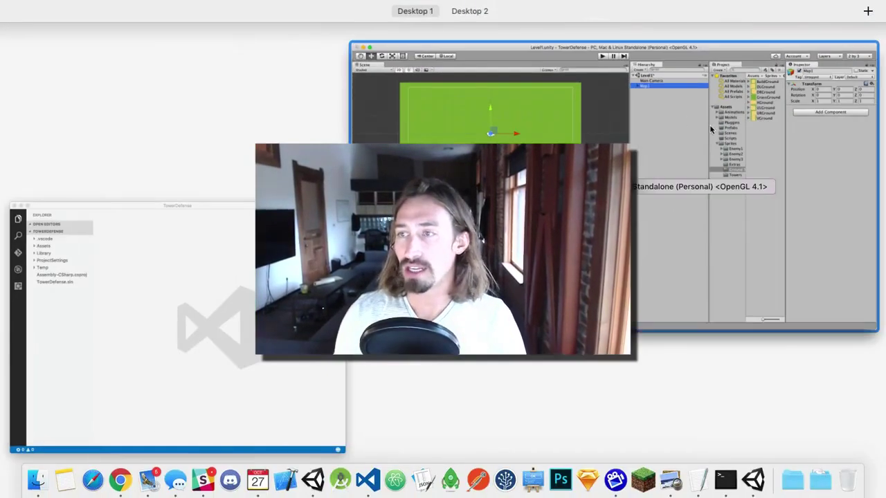
left_click(709, 187)
key("F11")
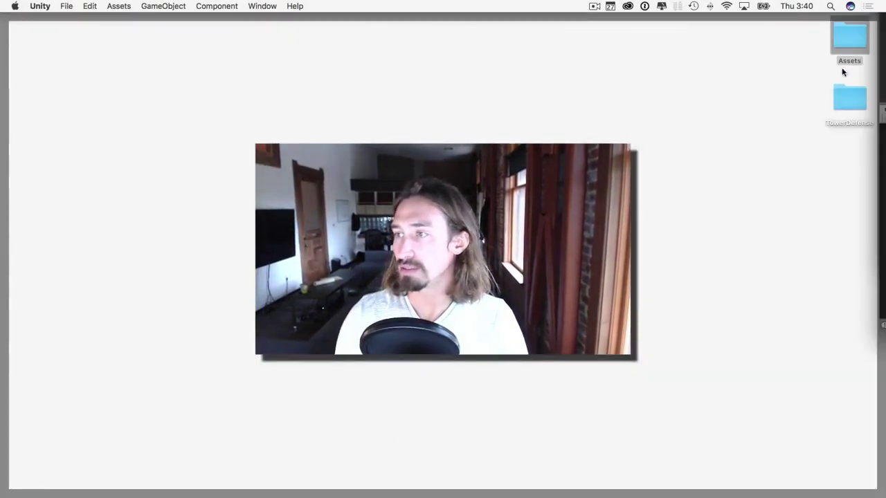
double_click(845, 39)
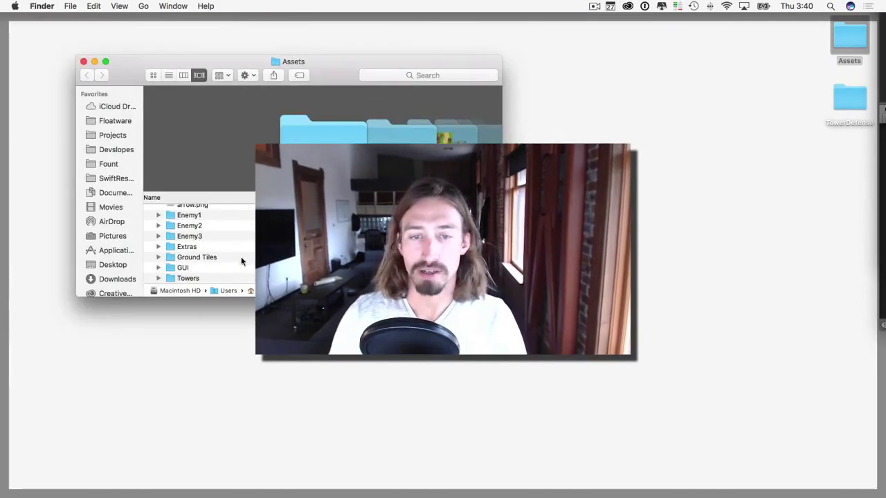
scroll(241, 259, "up", 5)
double_click(184, 231)
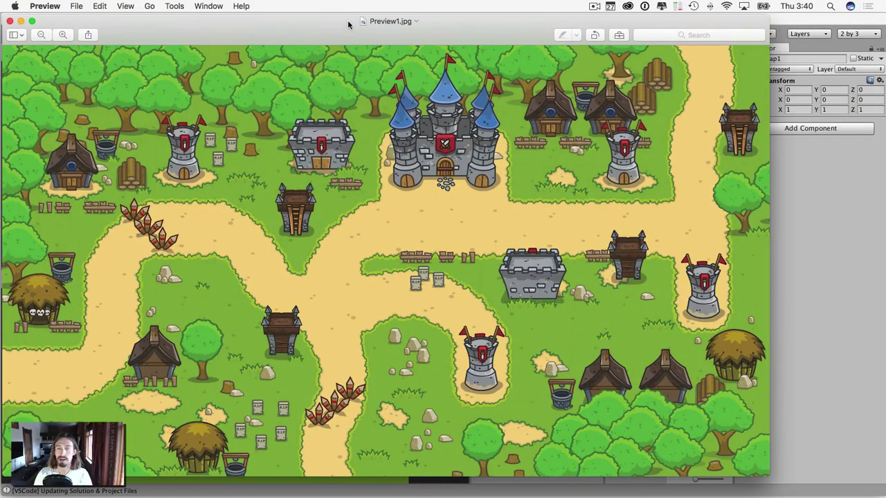
Step: Examine the road layout in the preview image, marking out the road's starting section, and return to Unity
left_click_drag(346, 25, 399, 26)
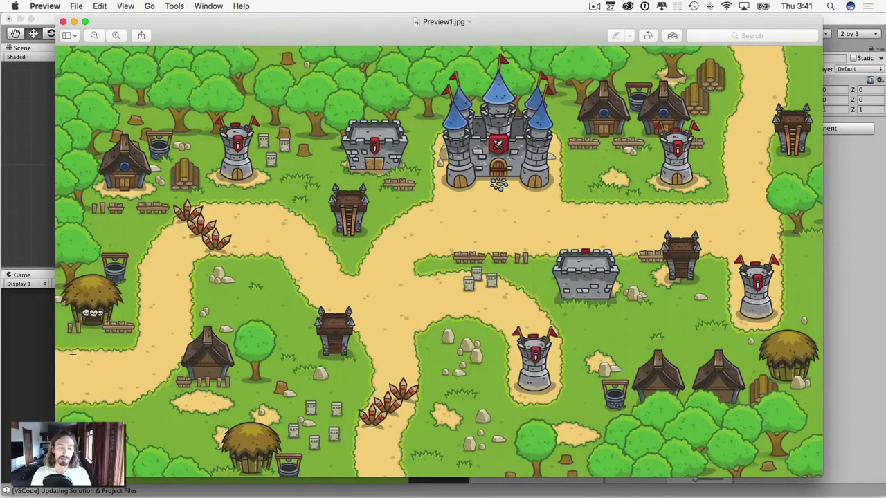
left_click_drag(58, 343, 114, 396)
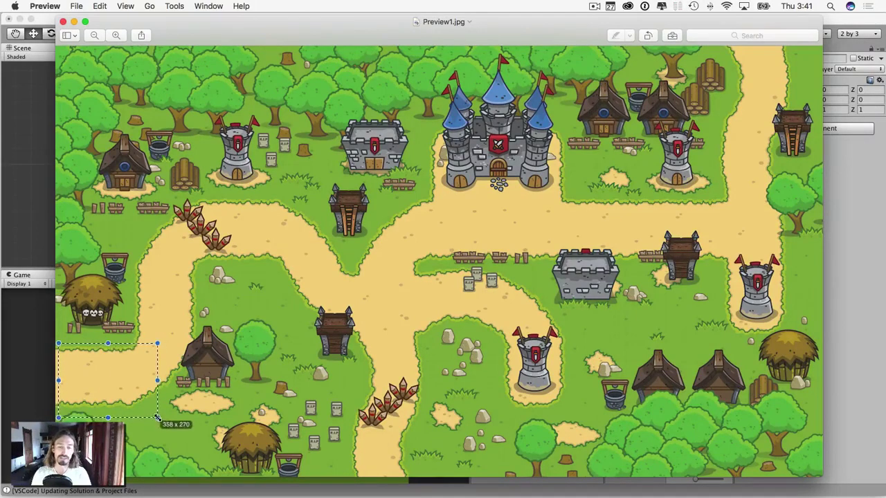
left_click_drag(158, 418, 157, 418)
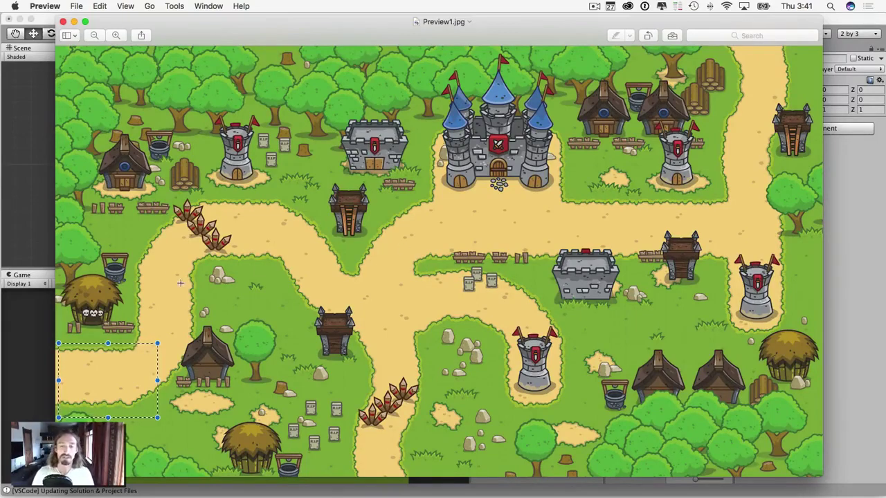
left_click(191, 239)
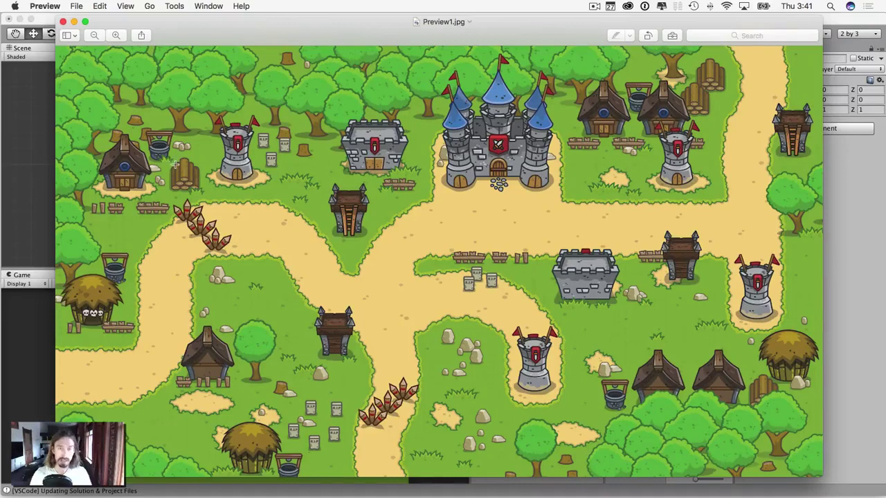
left_click(62, 22)
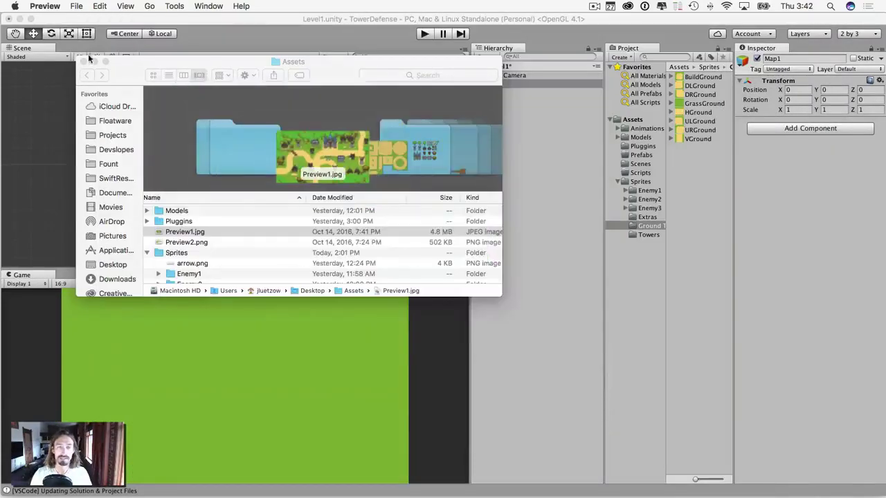
key("super+q")
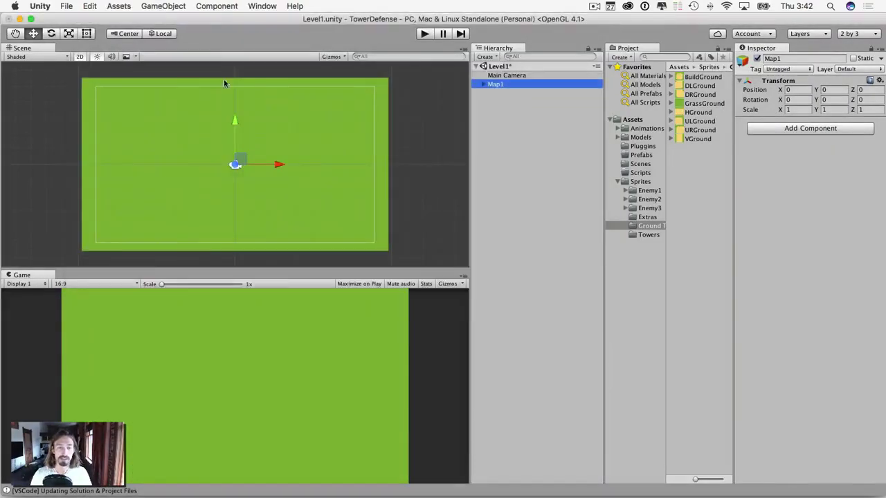
Step: Delete the grass tiles at the map's left edge (X -9.35, Y -1.7) and top edge (X 7.65, Y 5.1)
left_click(92, 204)
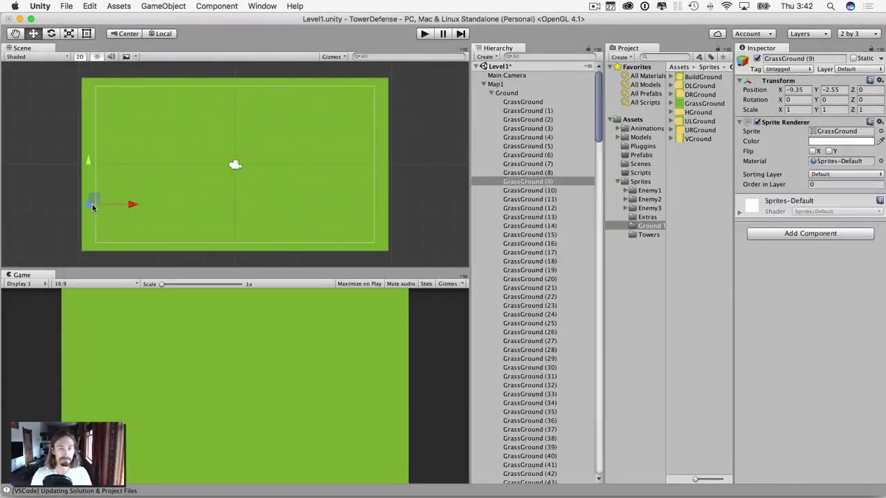
left_click(86, 190)
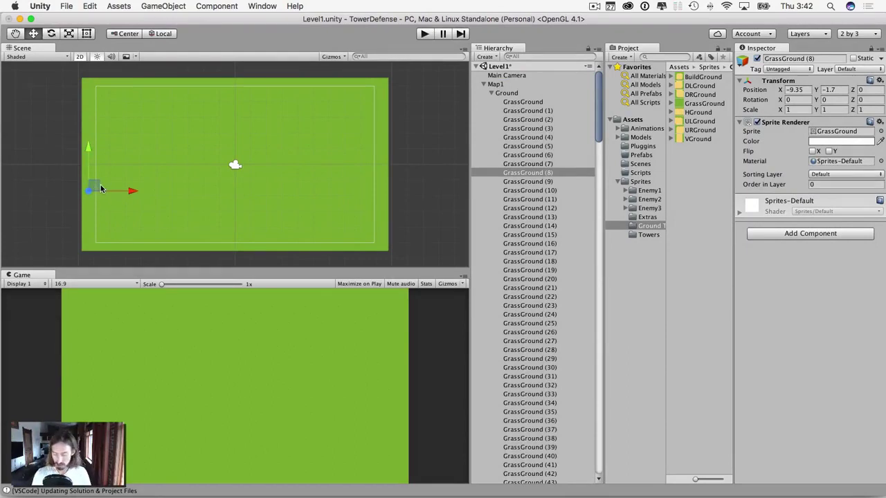
key("super+BackSpace")
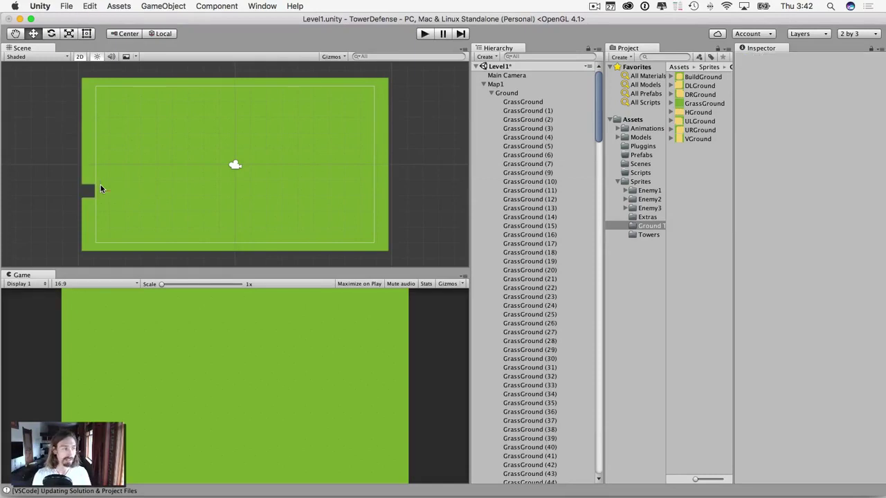
left_click(353, 85)
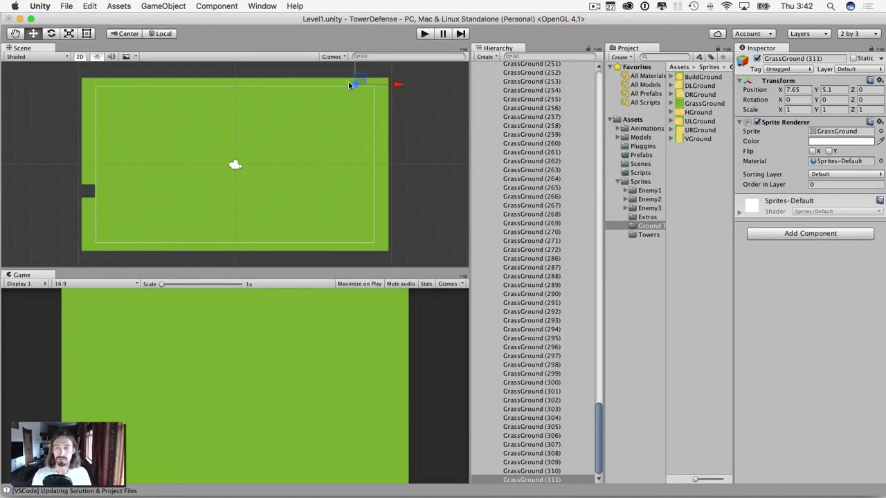
scroll(334, 105, "down", 2)
key("super+BackSpace")
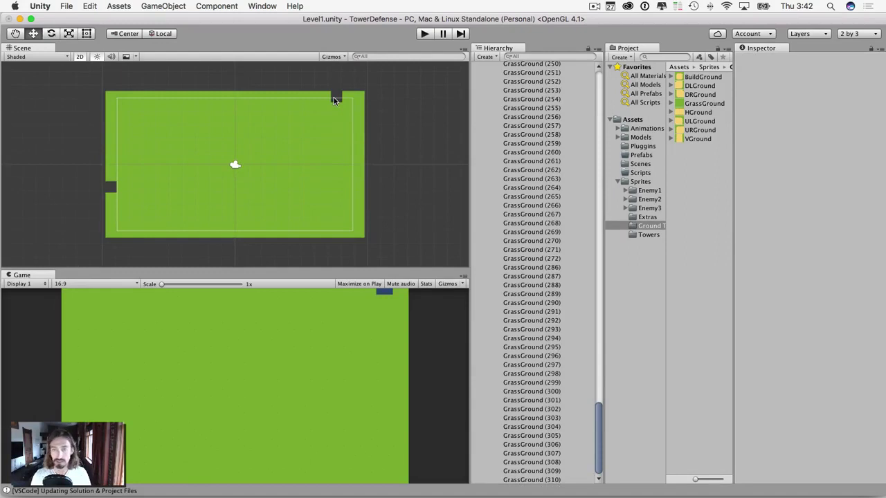
scroll(333, 103, "up", 3)
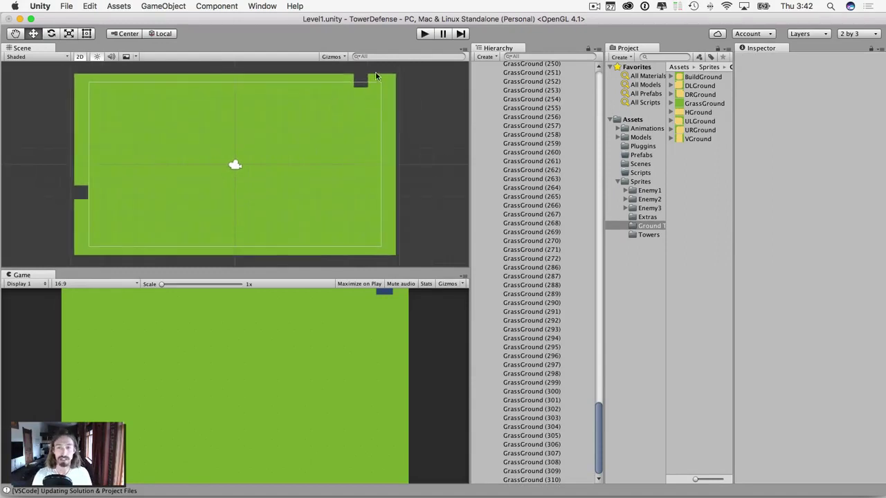
Step: Delete the next two grass tiles to the right of the left-edge gap, along Y -1.7 to X -7.65
left_click(100, 194)
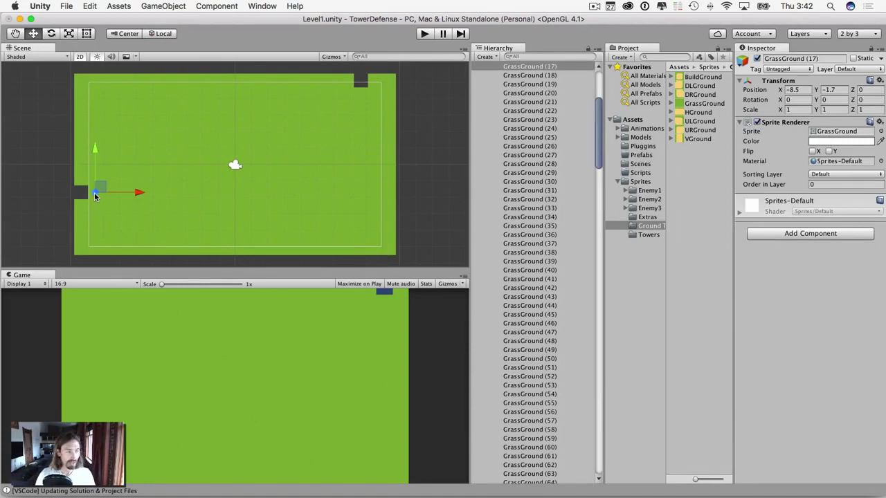
key("super+BackSpace")
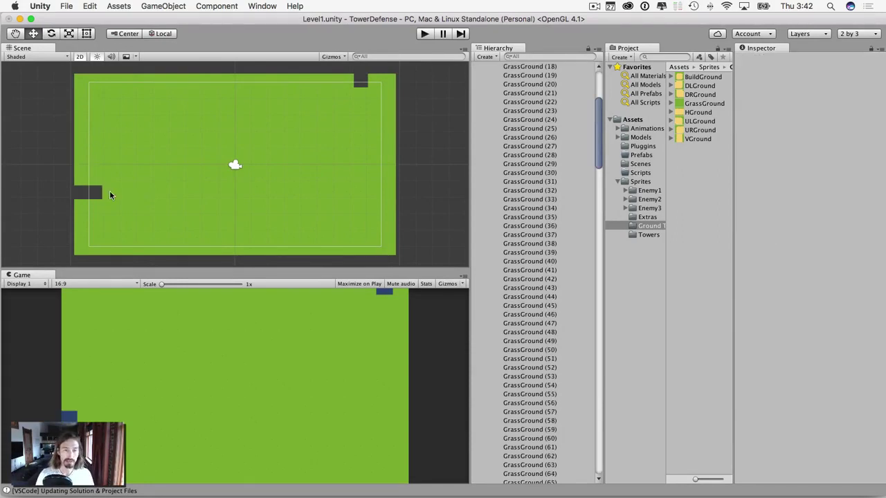
left_click(109, 195)
key("super+BackSpace")
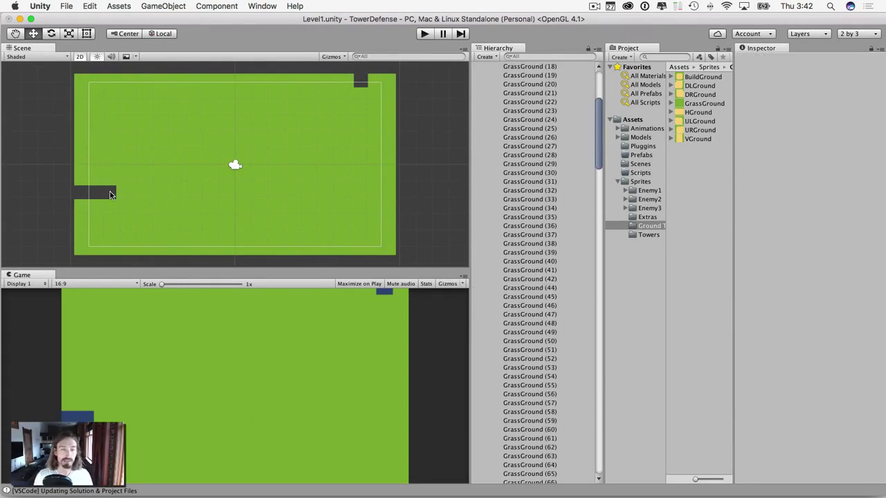
Step: Extend the gap upward by deleting four grass tiles in the X -7.65 column, from Y -0.85 to Y 1.7
left_click(108, 179)
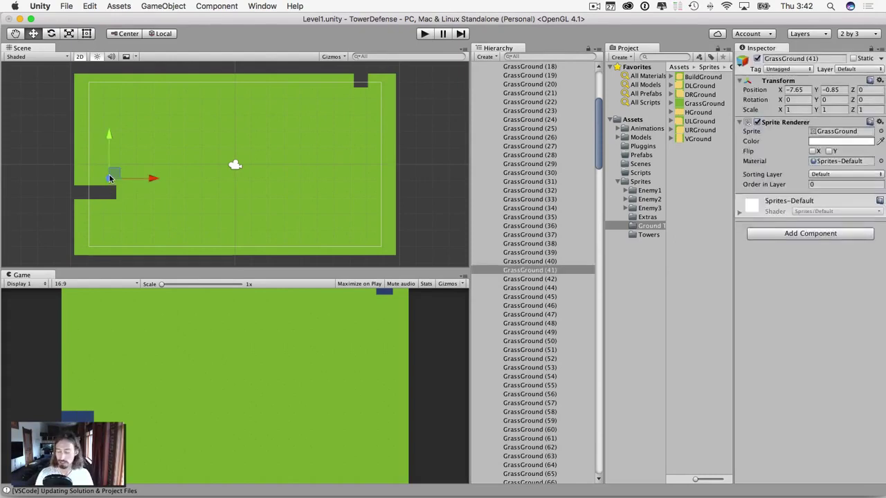
key("super+BackSpace")
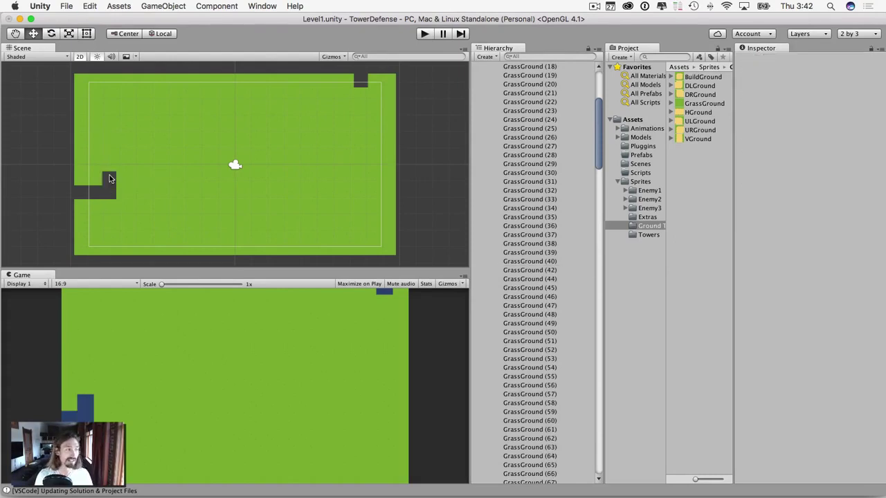
left_click(110, 167)
key("super+BackSpace")
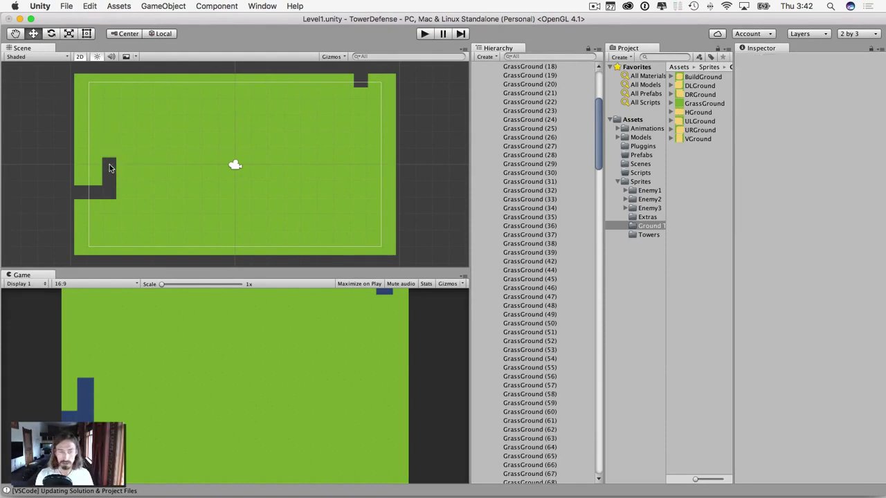
left_click(113, 152)
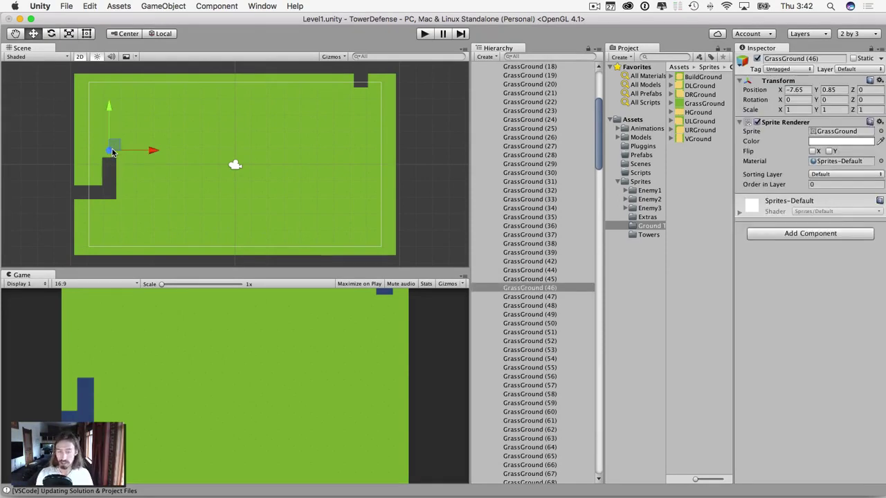
key("super+BackSpace")
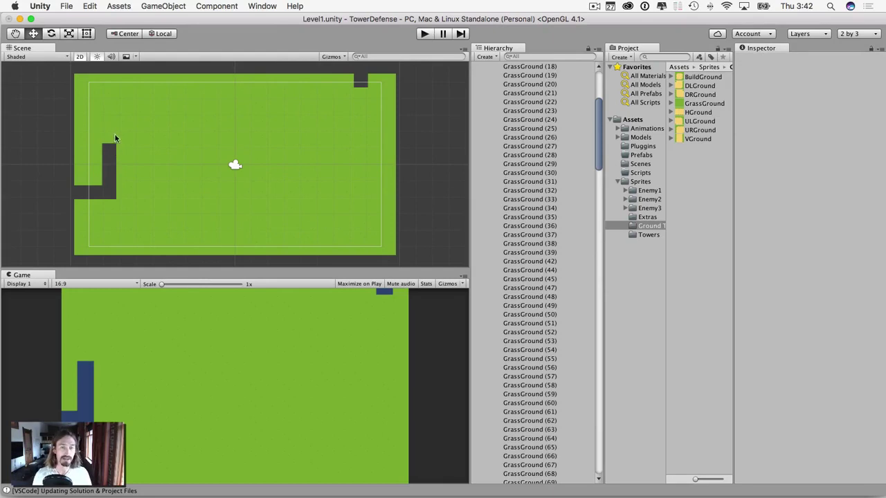
left_click(109, 142)
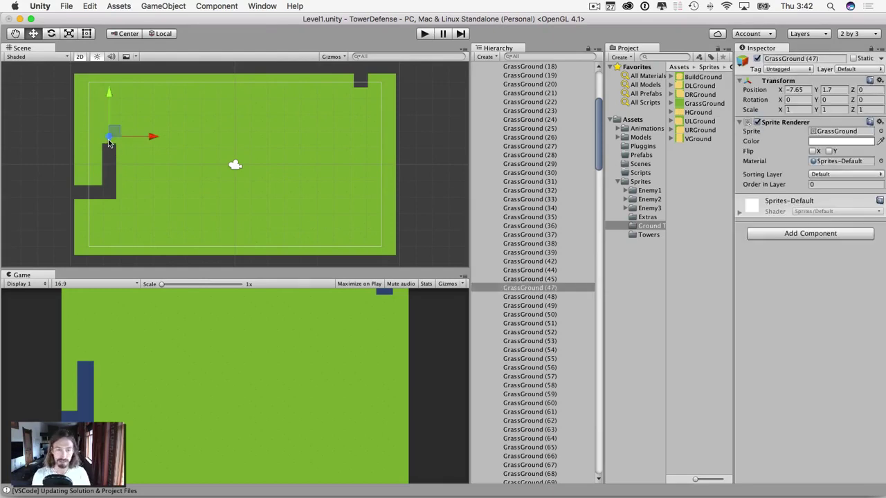
key("super+BackSpace")
Step: Turn the gap right by deleting four grass tiles along Y 1.7, from X -6.8 to X -4.25
left_click(124, 137)
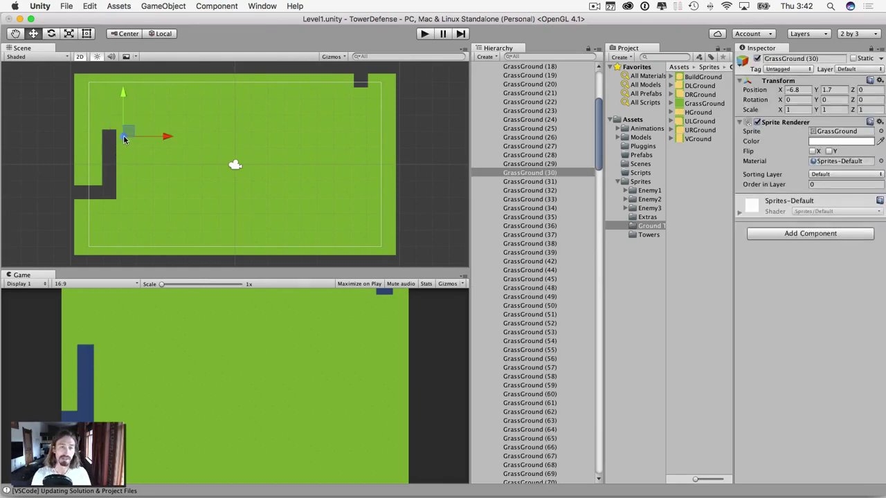
key("super+BackSpace")
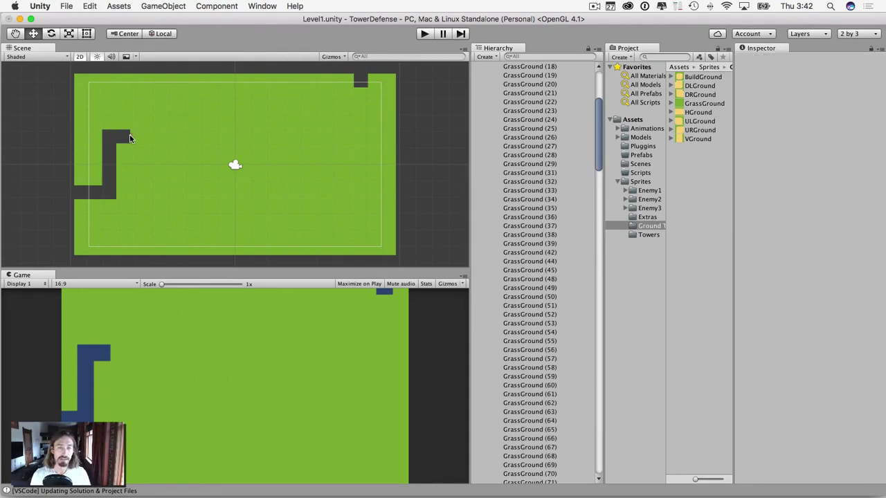
left_click(136, 139)
key("super+BackSpace")
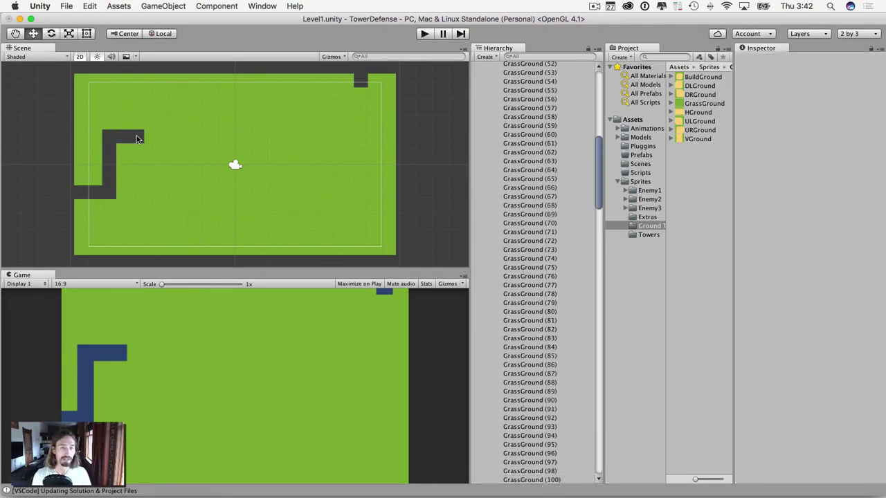
left_click(153, 139)
key("super+BackSpace")
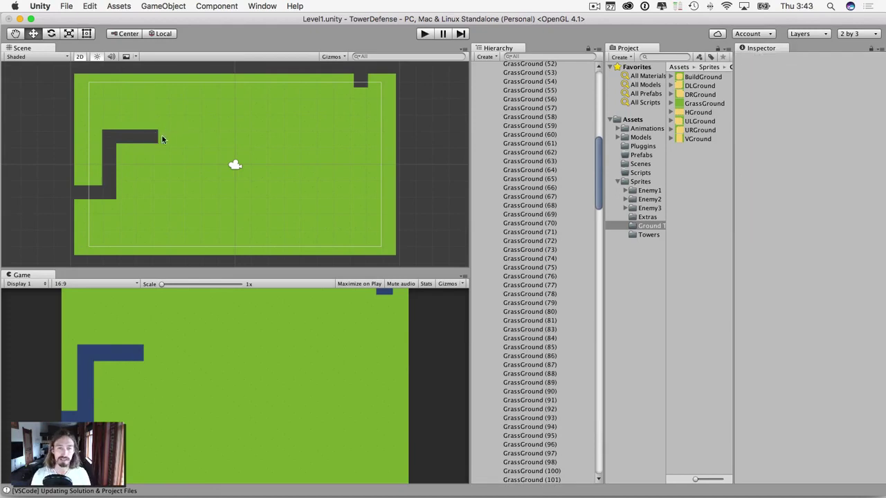
left_click(168, 137)
key("super+BackSpace")
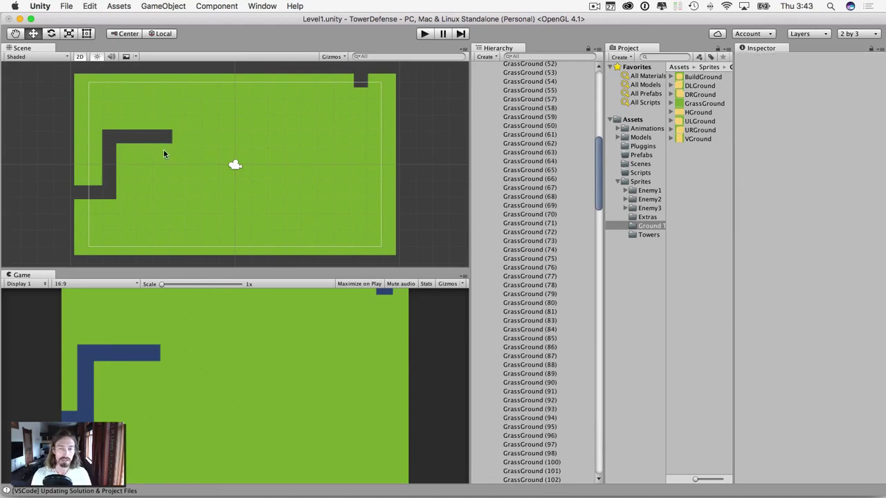
Step: Turn the gap downward by deleting two grass tiles in the X -4.25 column, ending at Y 0
left_click(163, 153)
key("super+BackSpace")
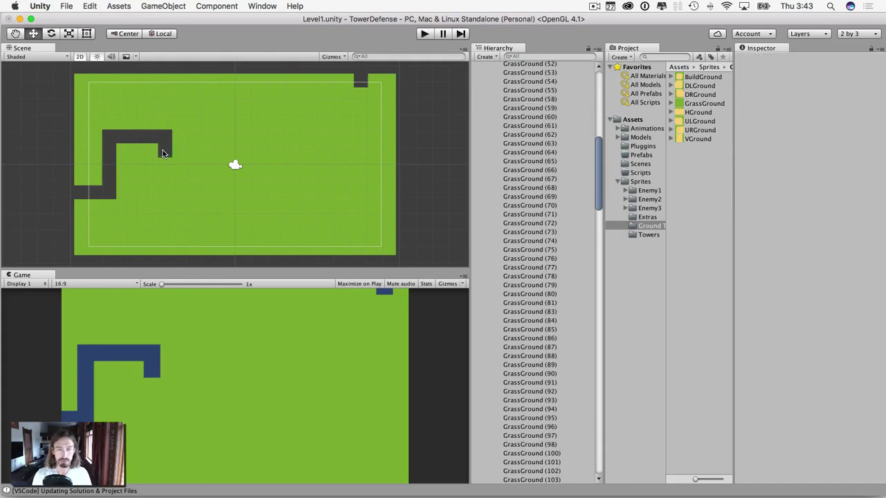
left_click(165, 166)
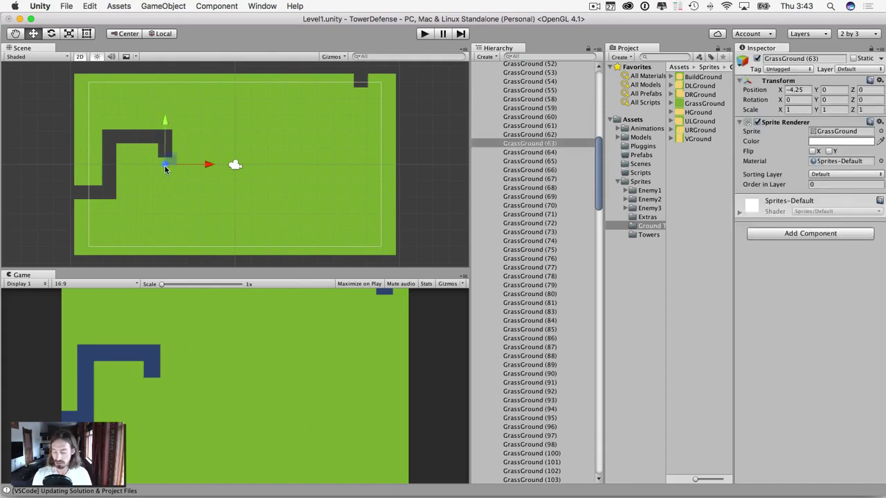
key("super+BackSpace")
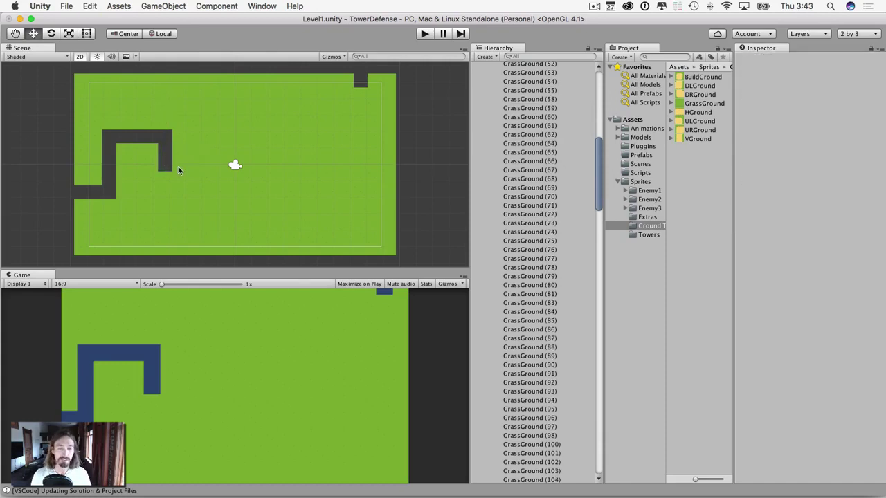
Step: Turn the gap right by deleting four grass tiles along Y 0, from X -3.4 to X -0.85
left_click(178, 166)
key("super+BackSpace")
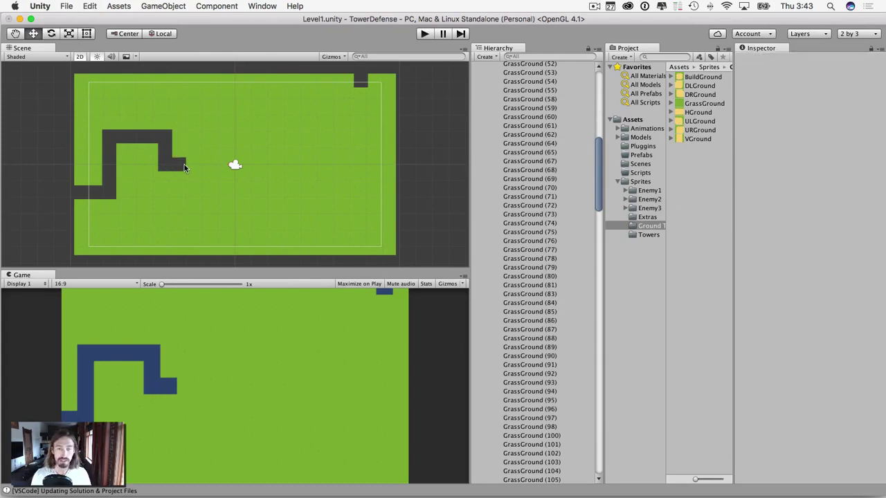
left_click(193, 170)
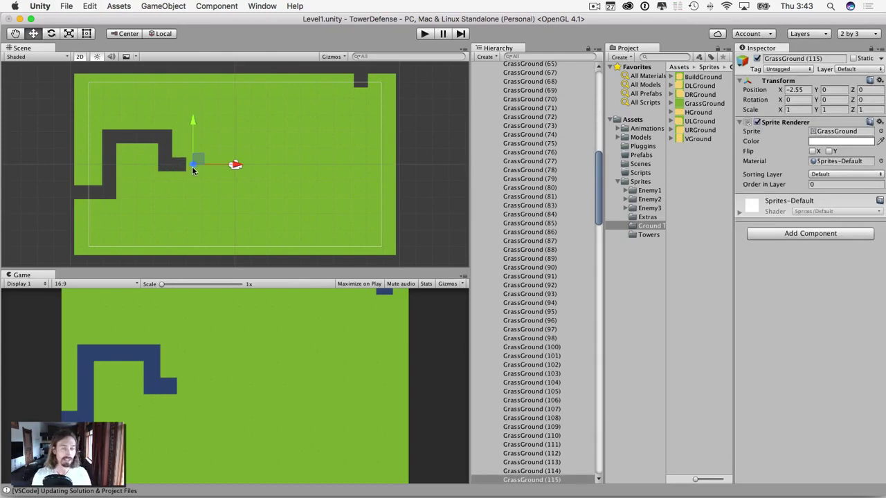
key("super+BackSpace")
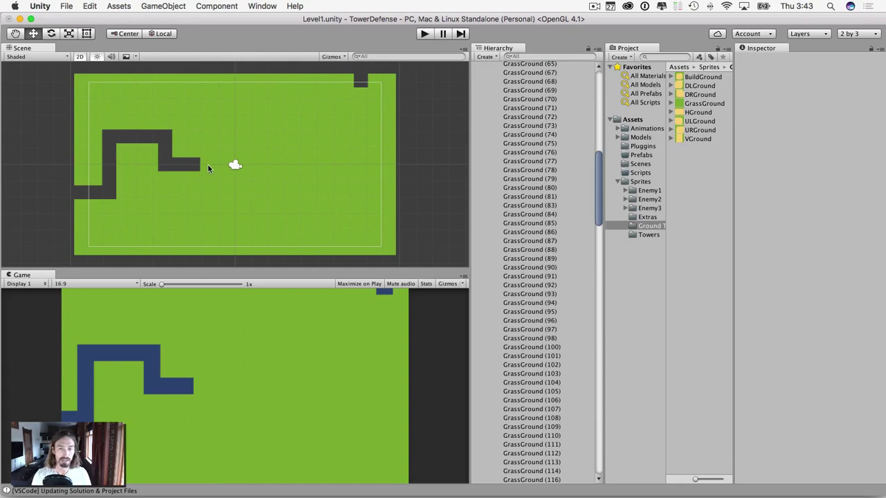
left_click(207, 164)
key("super+BackSpace")
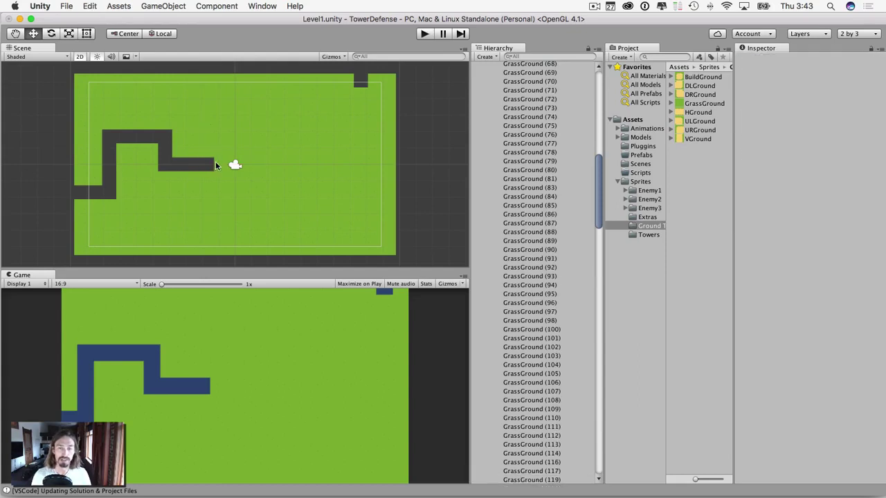
left_click(219, 164)
key("super+BackSpace")
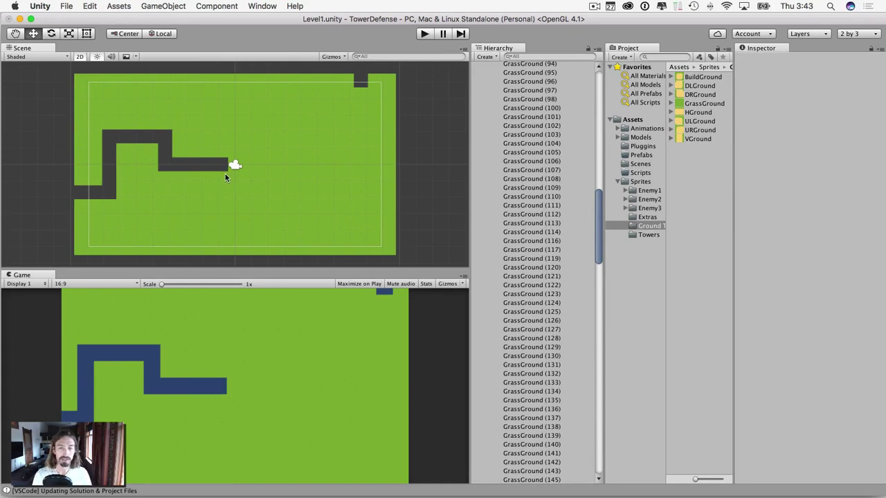
Step: Step the gap down one row by deleting four grass tiles along Y -0.85, from X -0.85 to X 1.7
left_click(224, 177)
key("super+BackSpace")
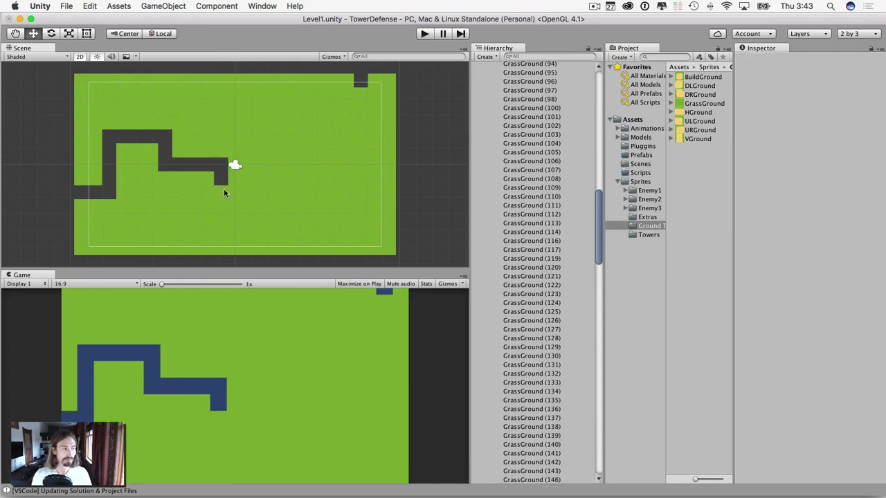
left_click(234, 182)
key("super+BackSpace")
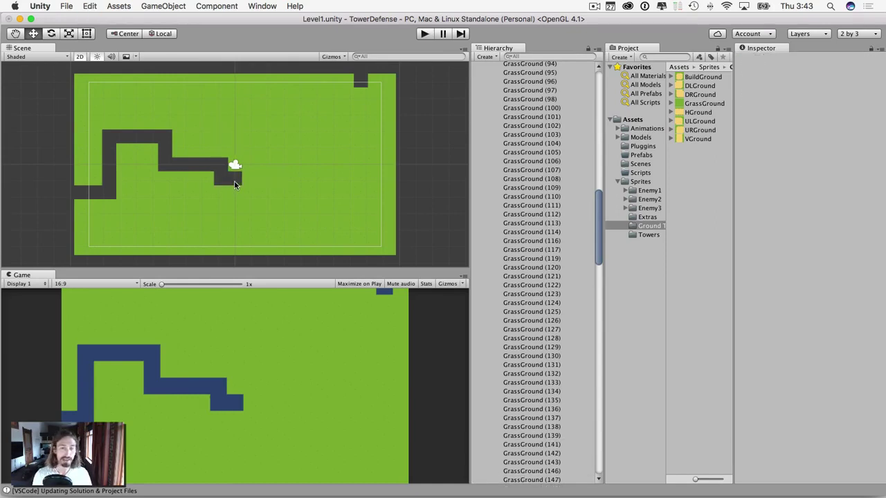
left_click(247, 179)
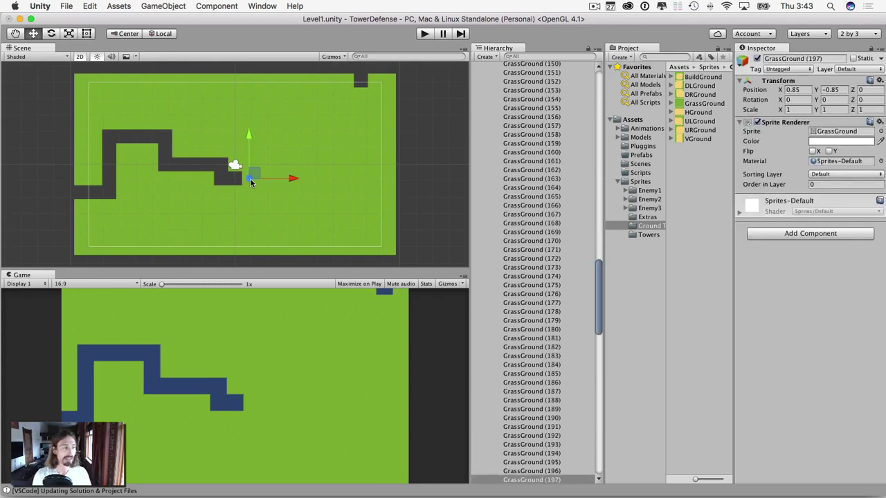
key("super+BackSpace")
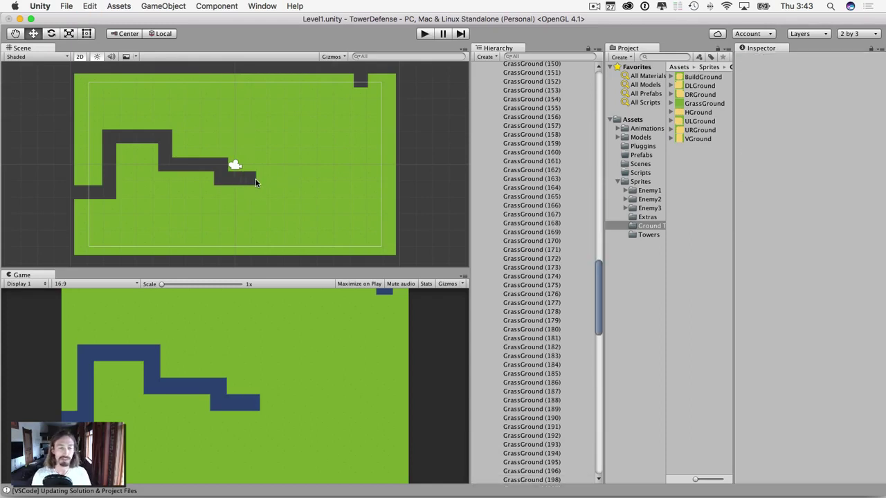
left_click(259, 181)
key("super+BackSpace")
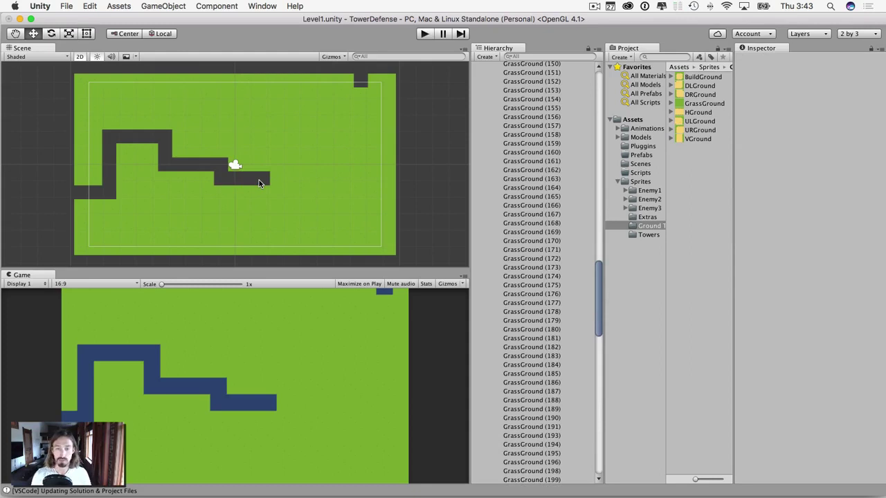
Step: Turn the gap upward by deleting three grass tiles in the X 1.7 column, from Y 0 to Y 1.7
left_click(263, 164)
key("super+BackSpace")
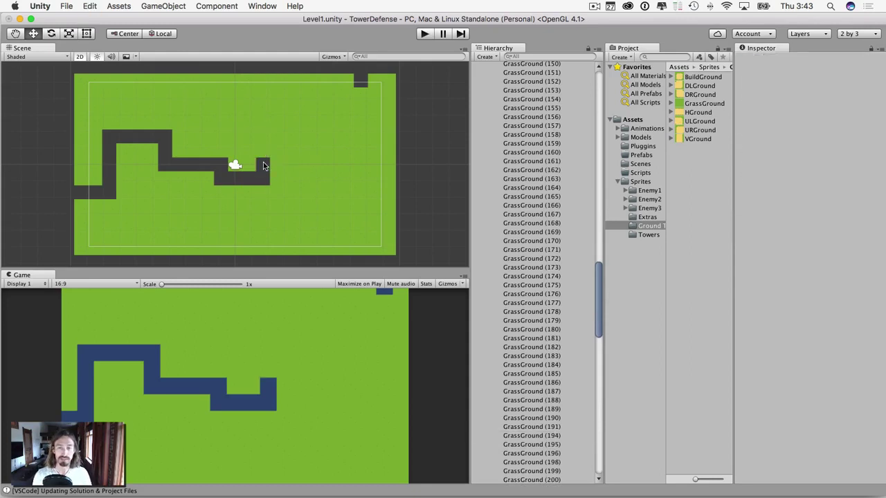
left_click(263, 155)
key("super+BackSpace")
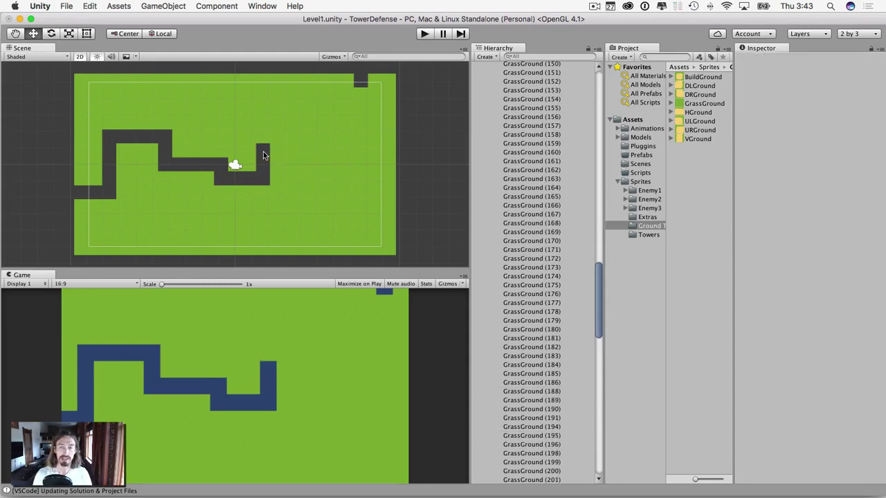
left_click(262, 141)
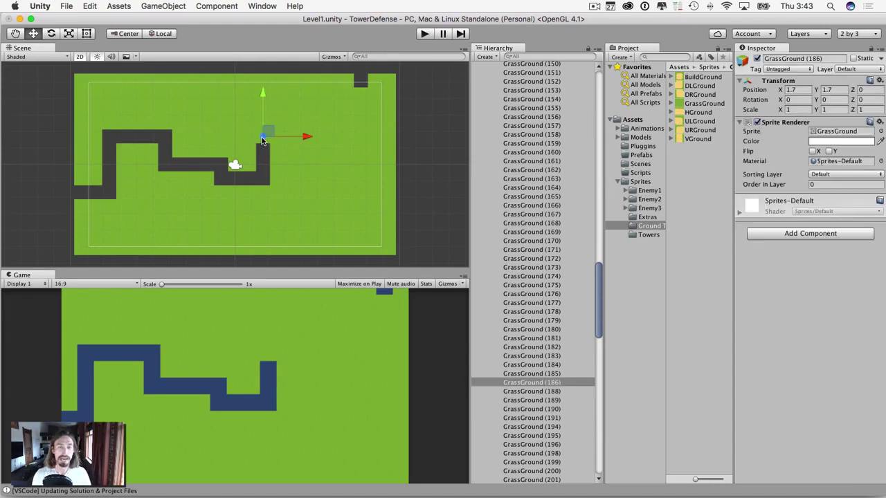
key("super+BackSpace")
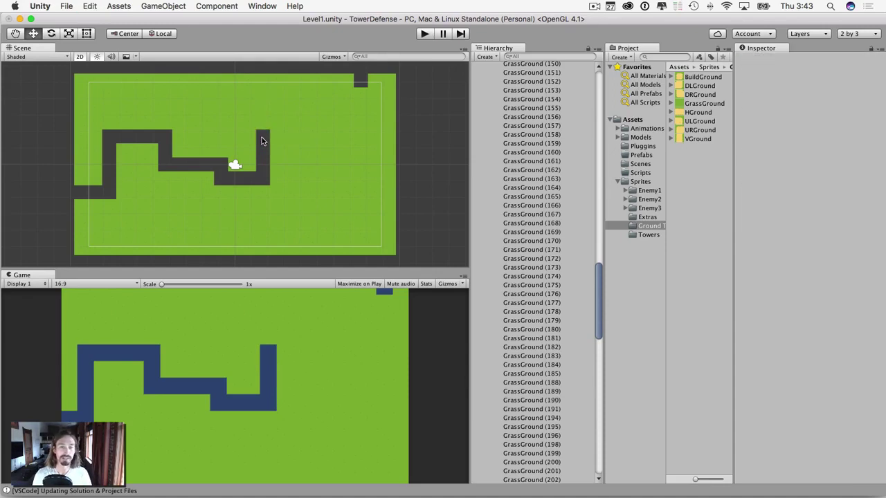
Step: Turn the gap right by deleting seven grass tiles along Y 1.7, from X 2.55 to X 7.65
left_click(278, 136)
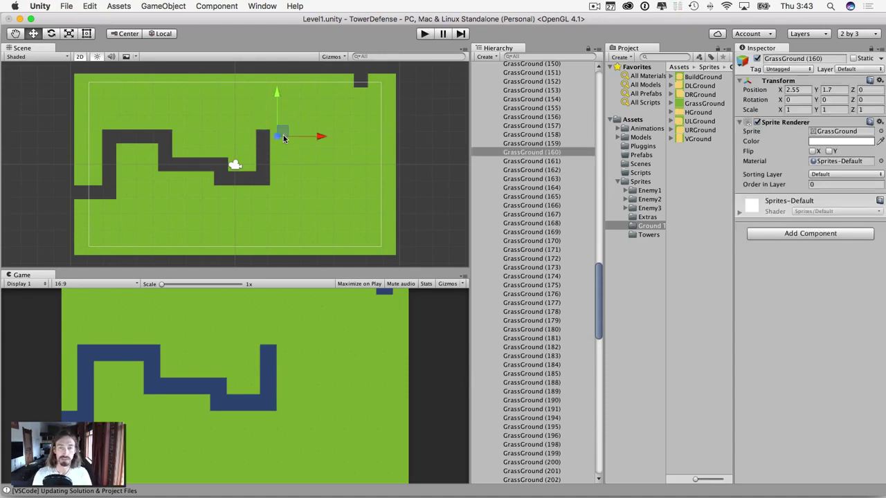
key("super+BackSpace")
left_click(290, 132)
key("super+BackSpace")
left_click(301, 133)
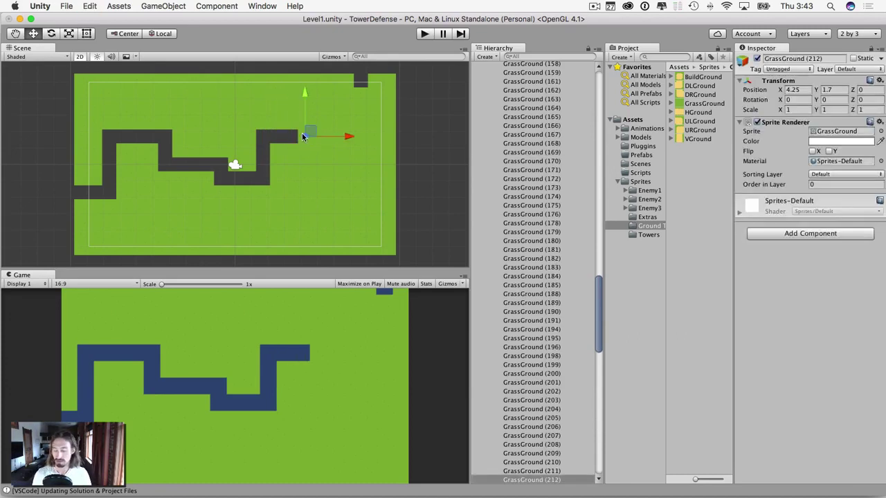
key("super+BackSpace")
left_click(324, 139)
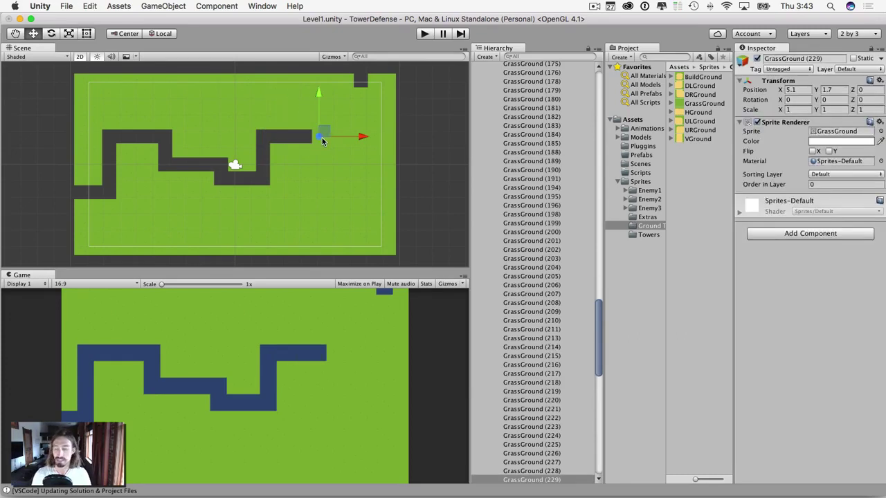
key("super+BackSpace")
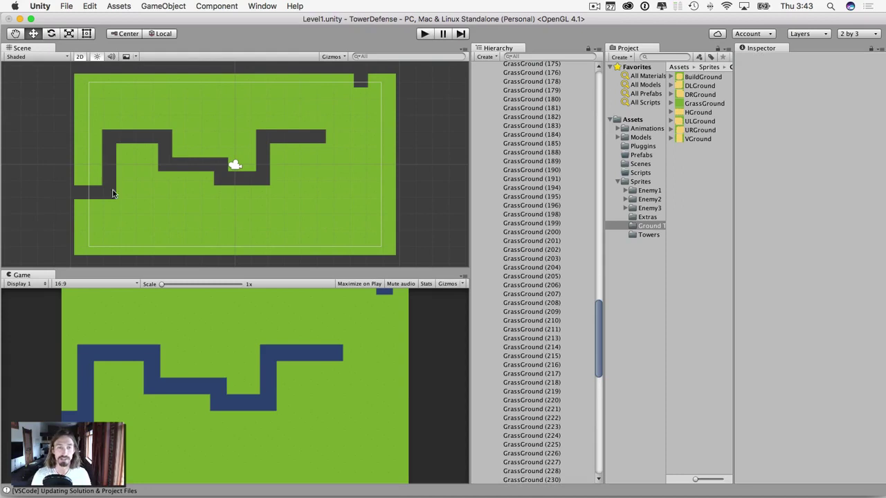
left_click(334, 139)
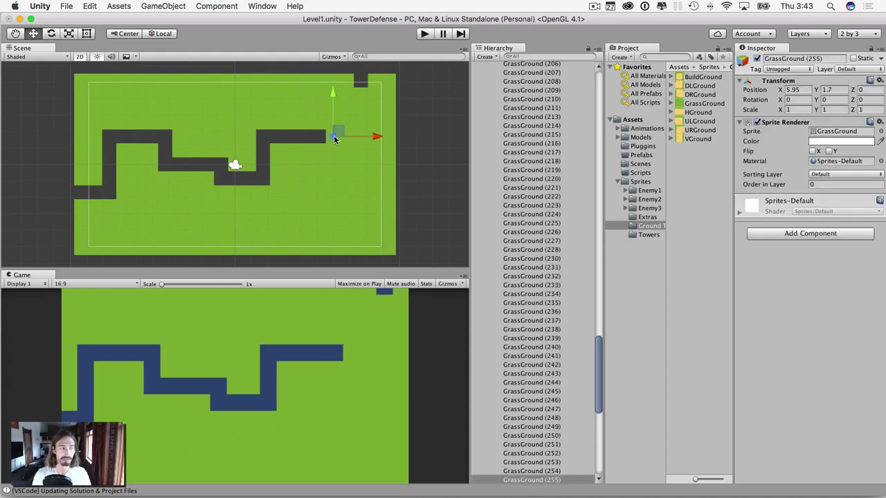
key("super+BackSpace")
left_click(346, 137)
key("super+BackSpace")
left_click(360, 134)
key("super+BackSpace")
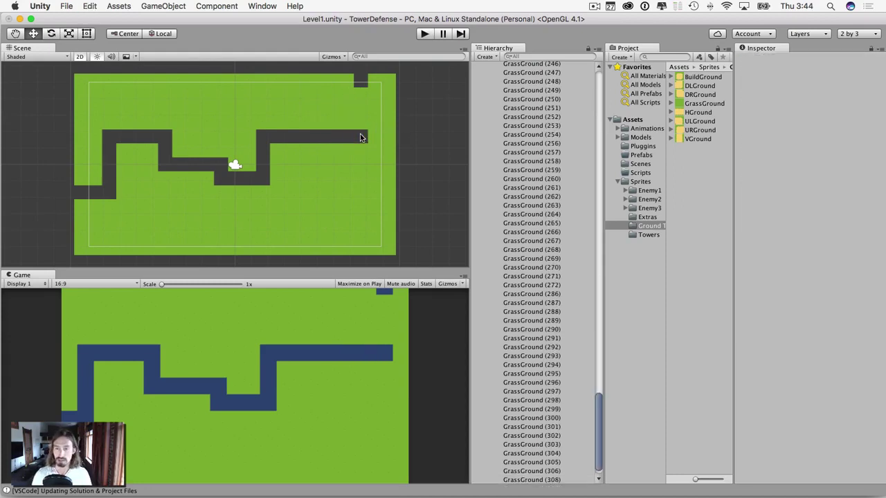
Step: Join the gap to the top-edge opening by deleting the three grass tiles above its end in the X 7.65 column
left_click(360, 121)
key("super+BackSpace")
left_click(360, 110)
key("super+BackSpace")
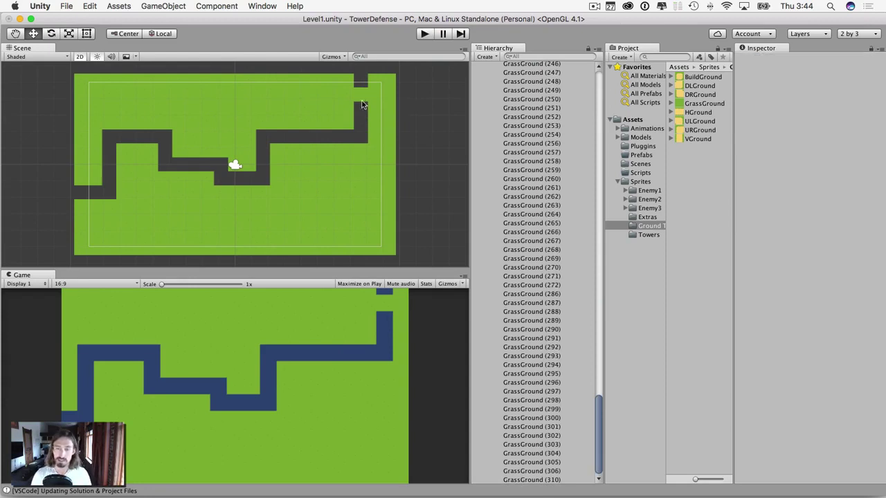
left_click(362, 97)
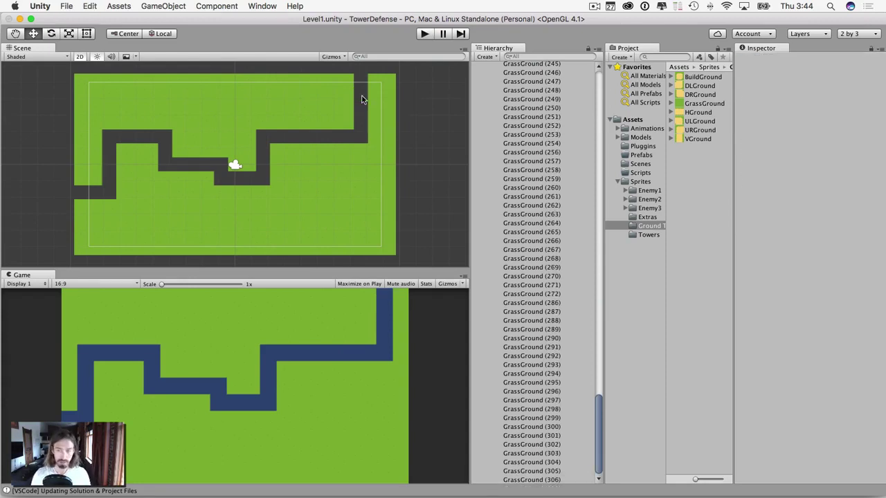
Step: Collapse the Ground group and create an empty child object named Path under Map1
scroll(512, 160, "up", 20)
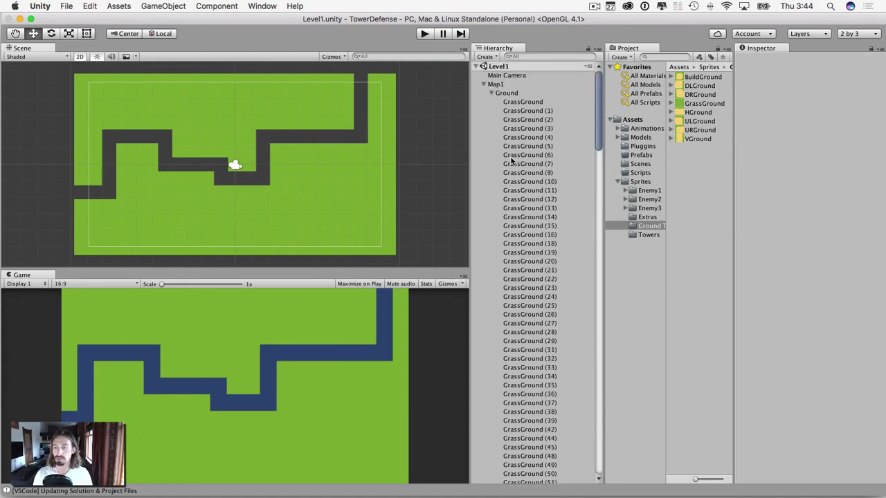
left_click(492, 94)
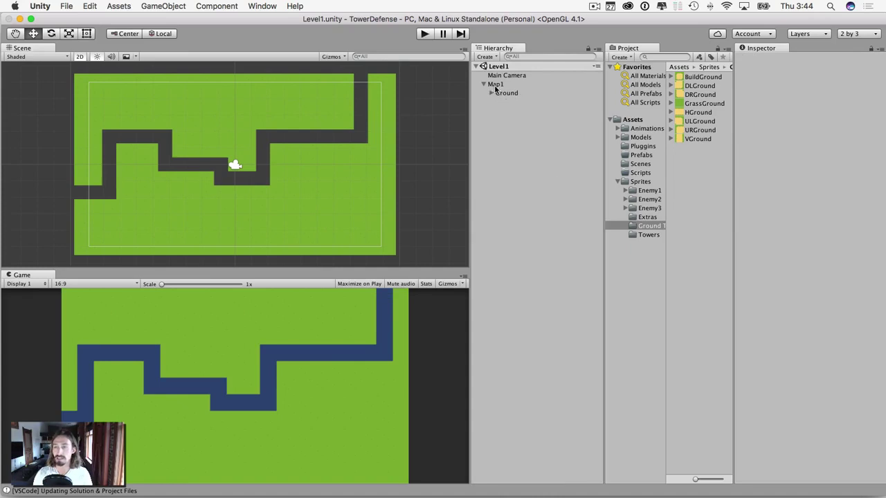
right_click(494, 86)
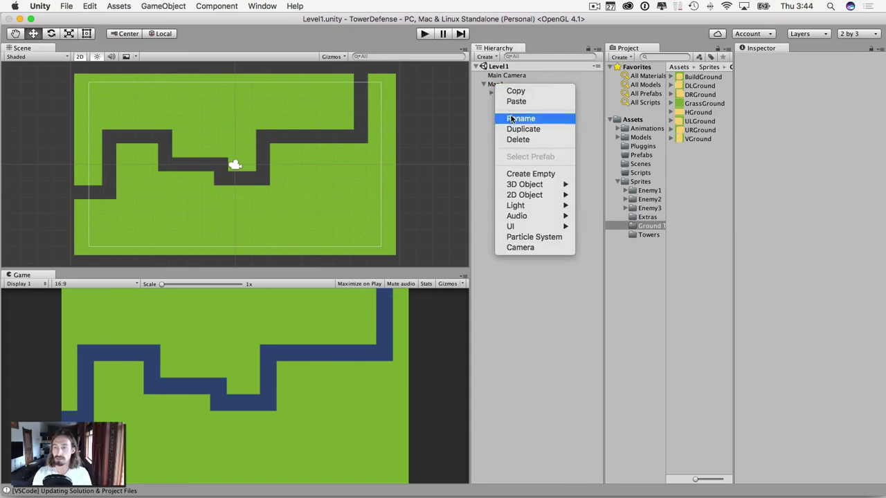
left_click(494, 83)
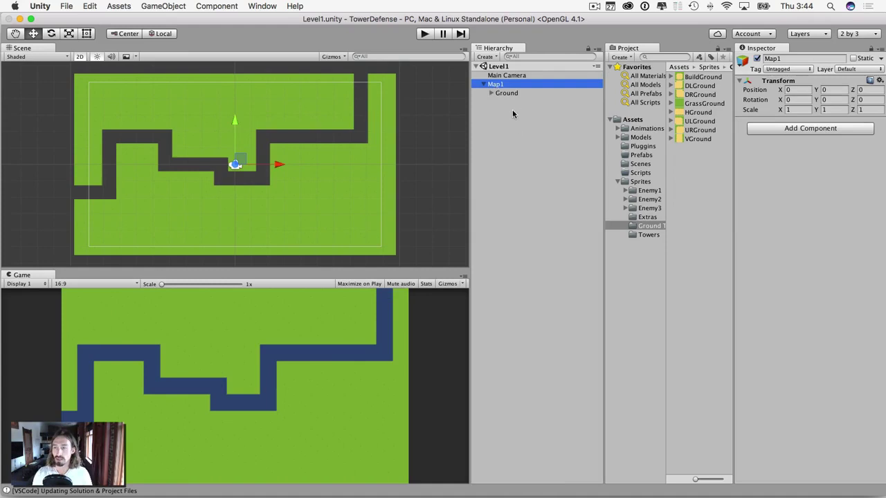
key("Return")
right_click(498, 86)
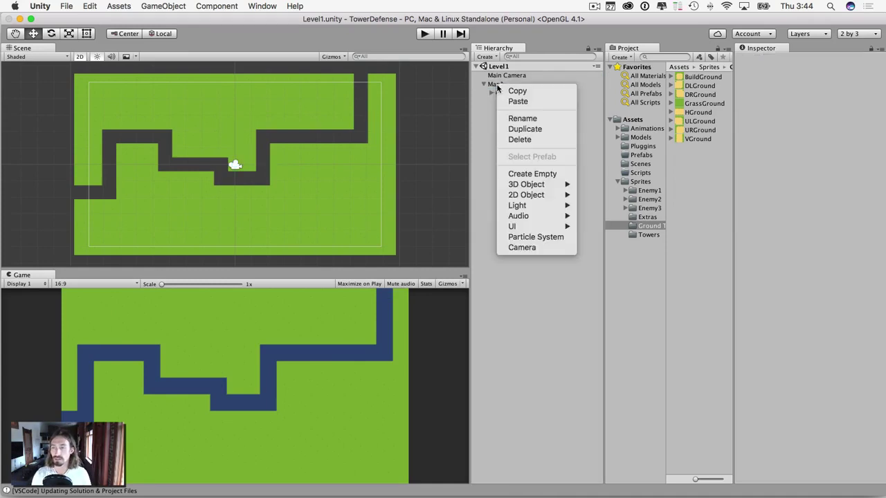
left_click(533, 174)
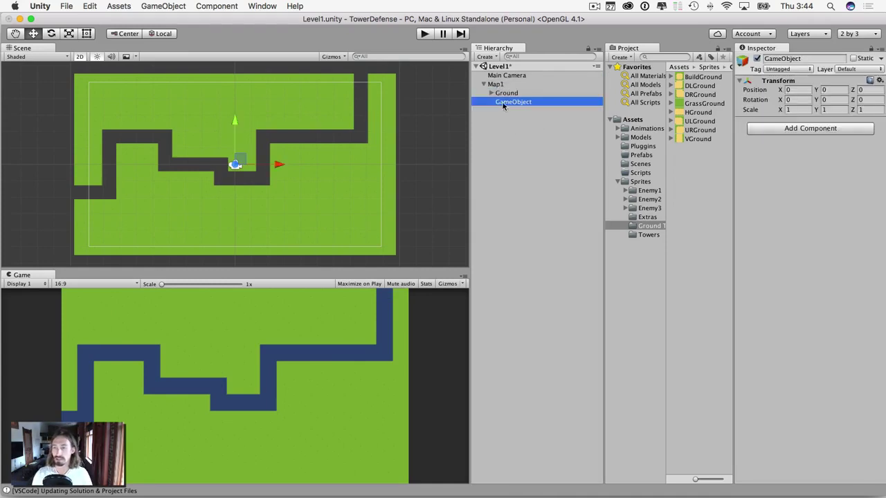
key("Return")
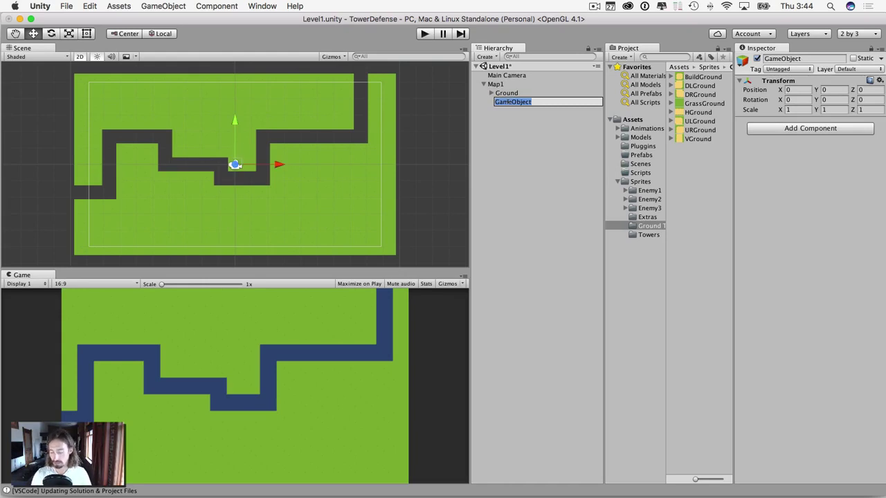
type("Path")
key("Return")
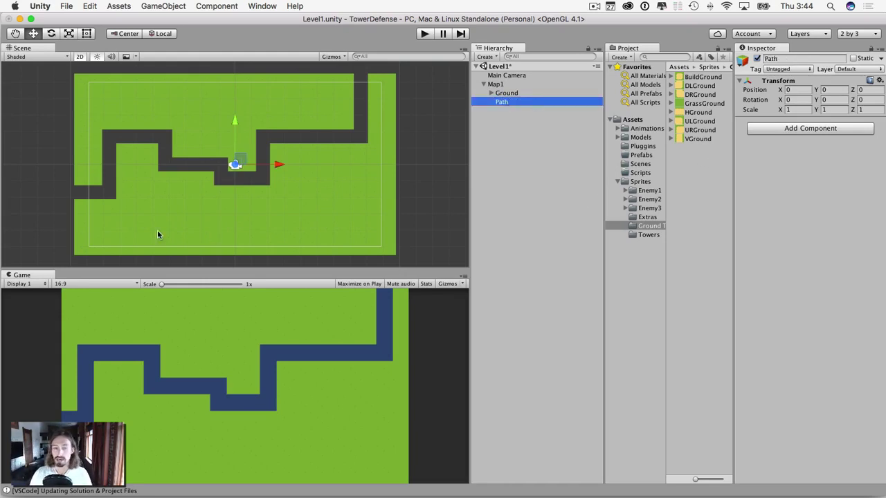
Step: Preview the BuildGround, DLGround and HGround sprites in the ground tiles folder, enlarging the preview area
left_click(640, 228)
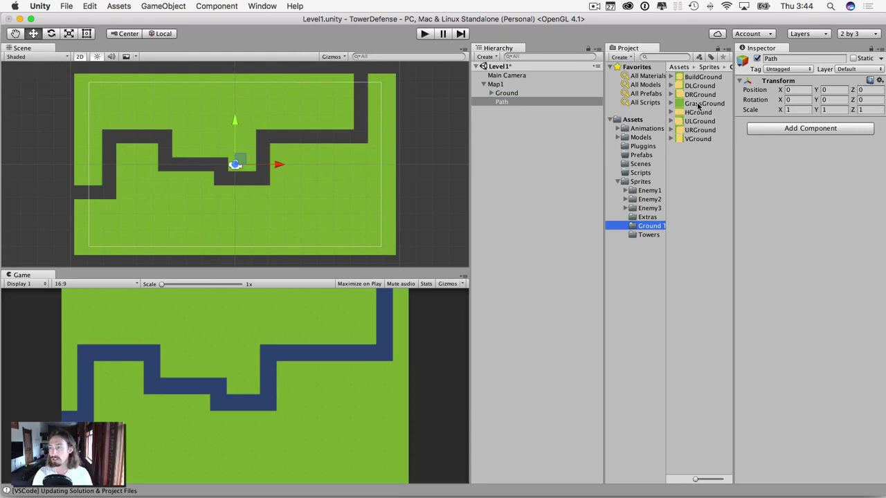
left_click(693, 79)
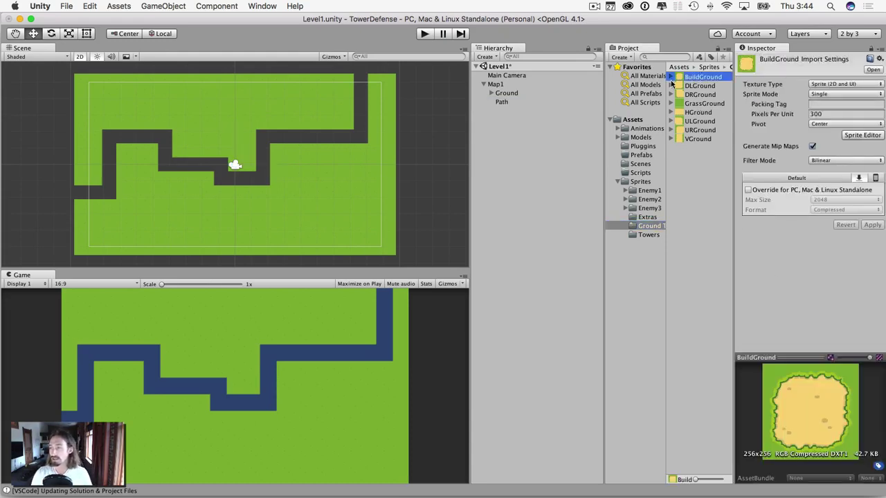
left_click(700, 86)
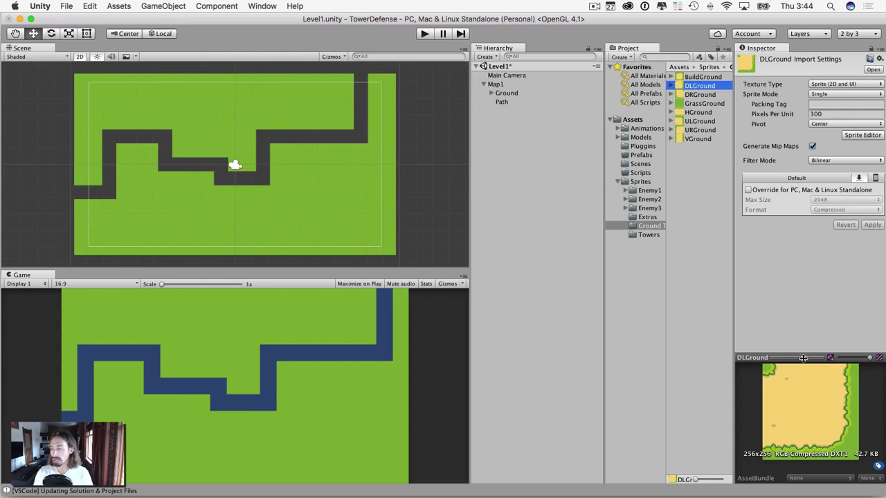
left_click_drag(825, 358, 781, 329)
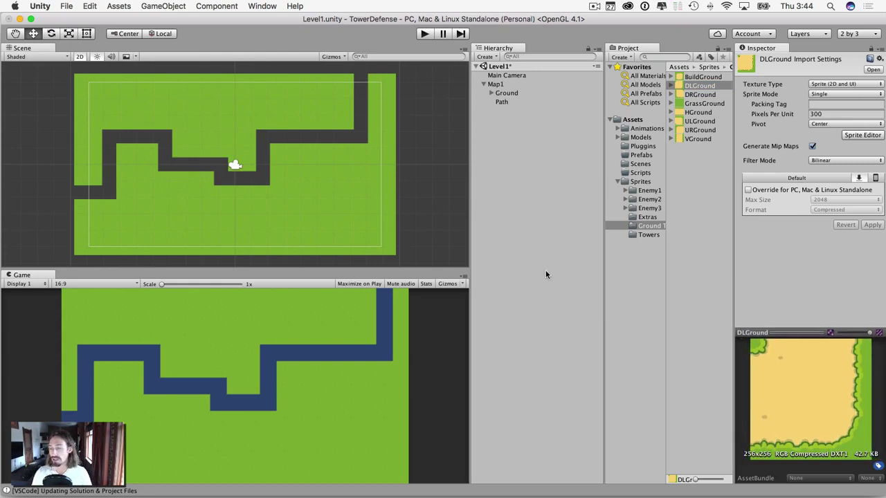
left_click(699, 113)
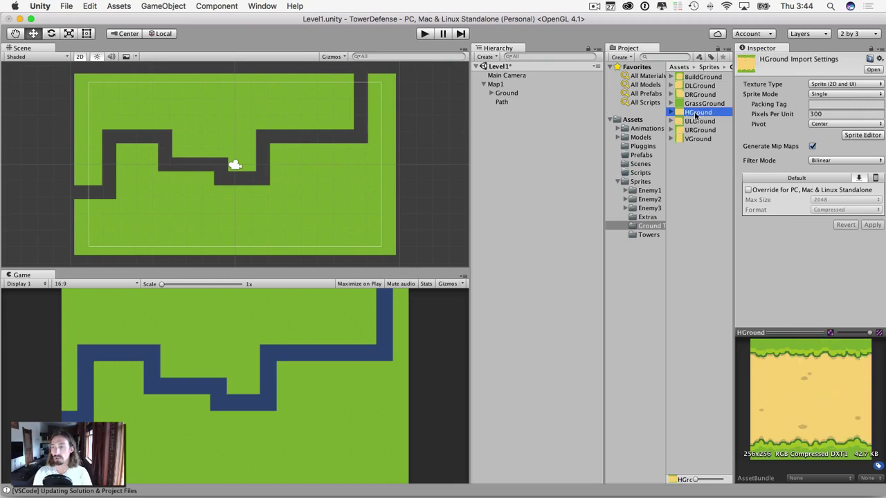
Step: Start the road at the left-edge opening with two HGround tiles, a DLGround corner and two VGround tiles going up
left_click_drag(696, 113, 81, 195)
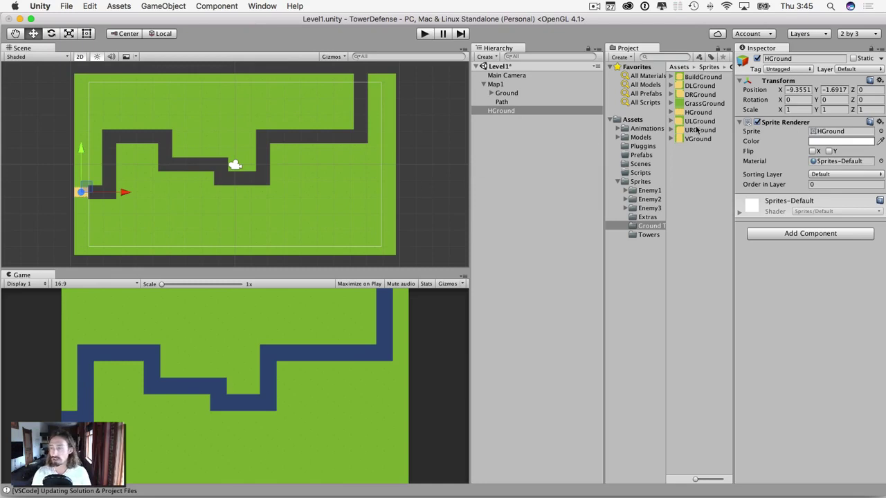
left_click_drag(698, 112, 107, 198)
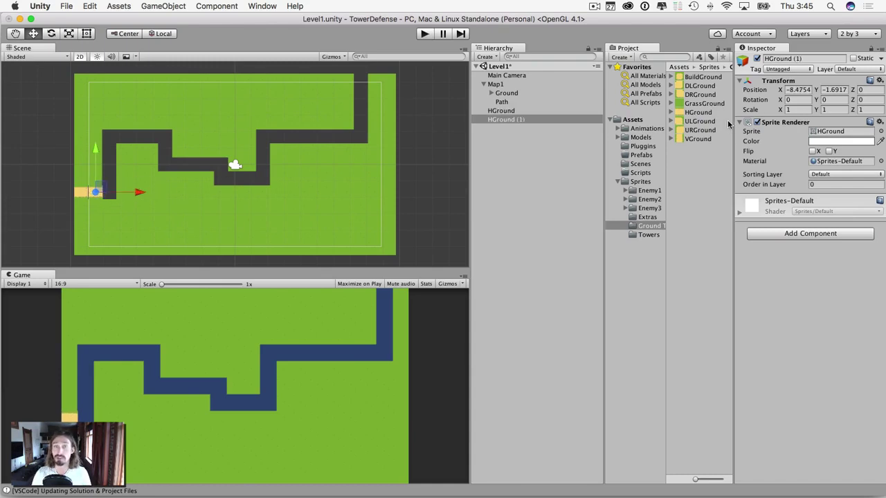
left_click(696, 87)
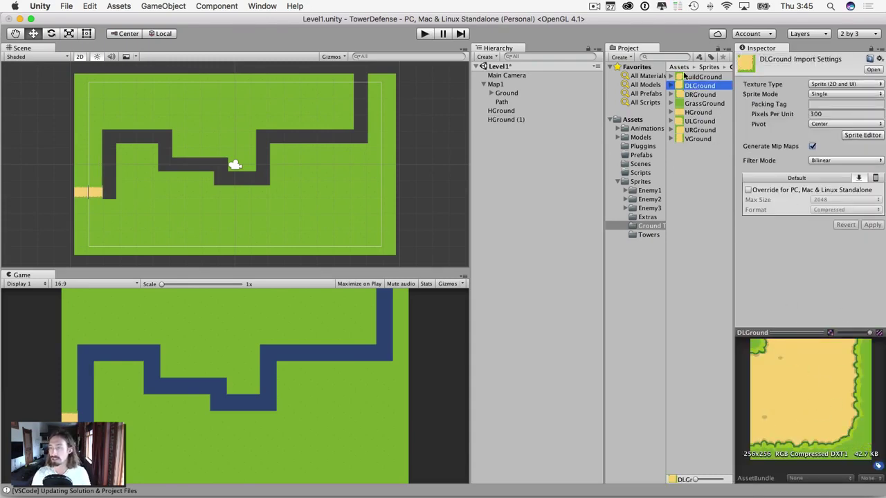
left_click_drag(686, 87, 109, 191)
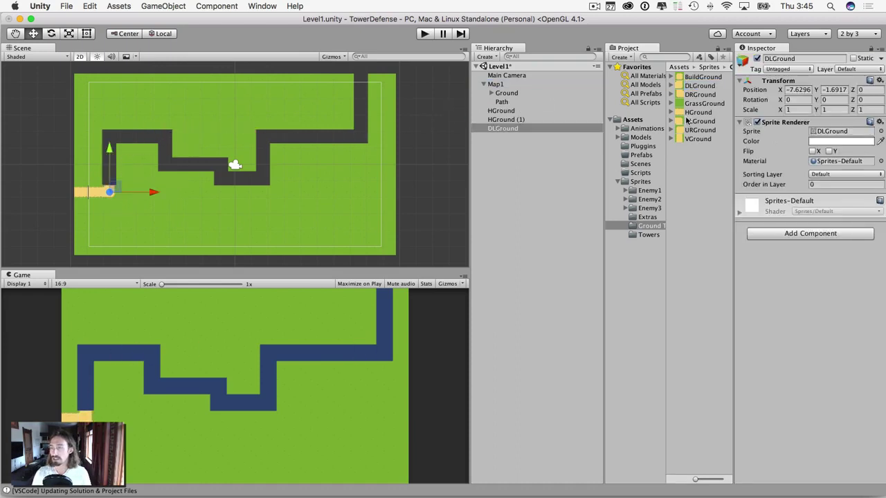
left_click_drag(696, 139, 109, 161)
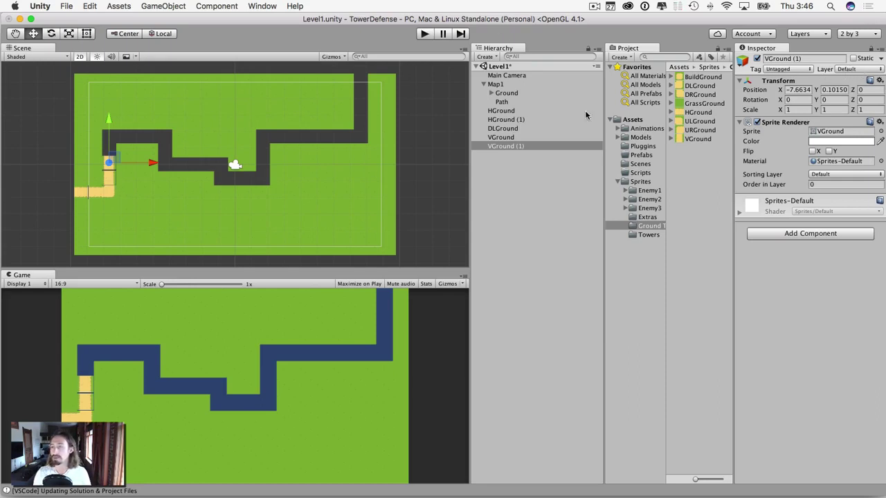
Step: Add a new layer named CollisionLayer as User Layer 8
left_click(852, 69)
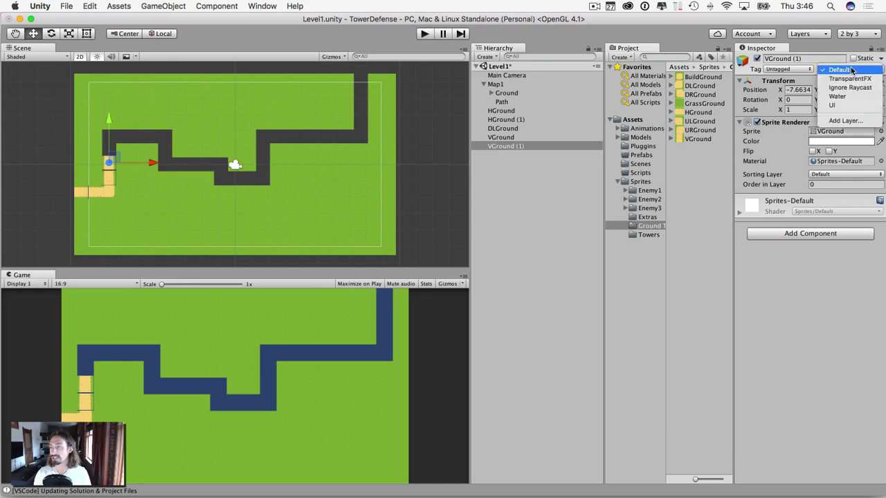
left_click(844, 120)
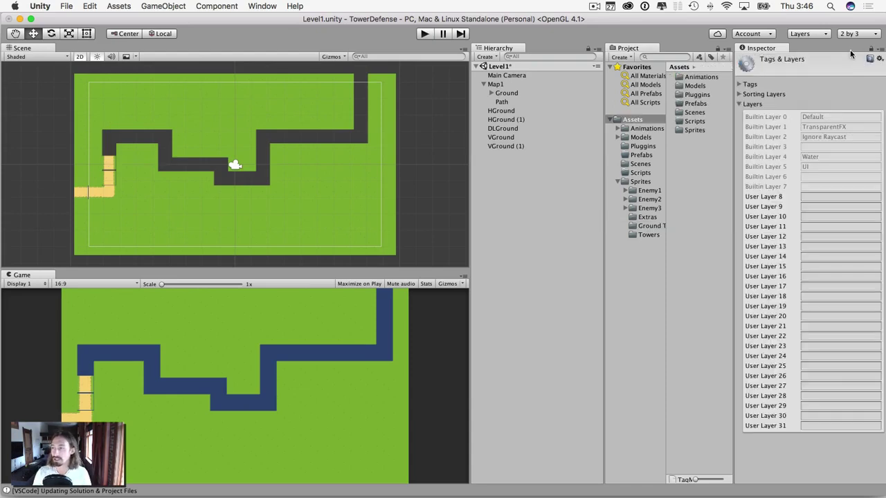
left_click(809, 196)
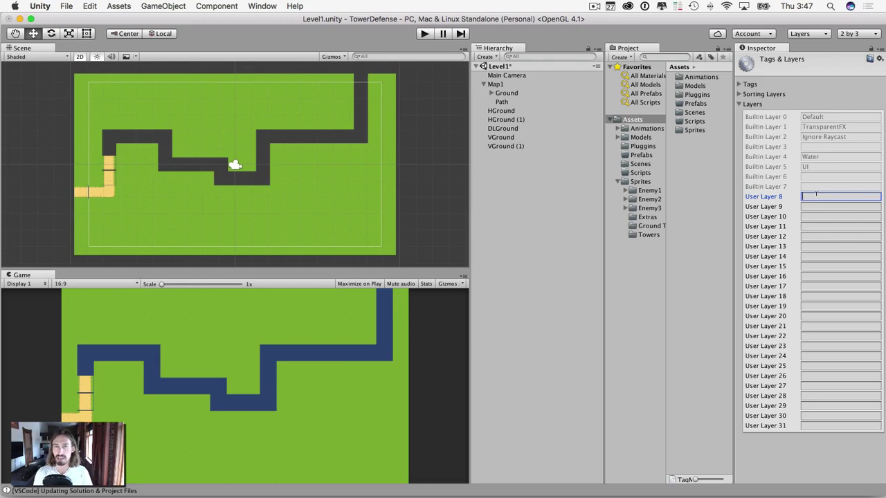
type("Collis")
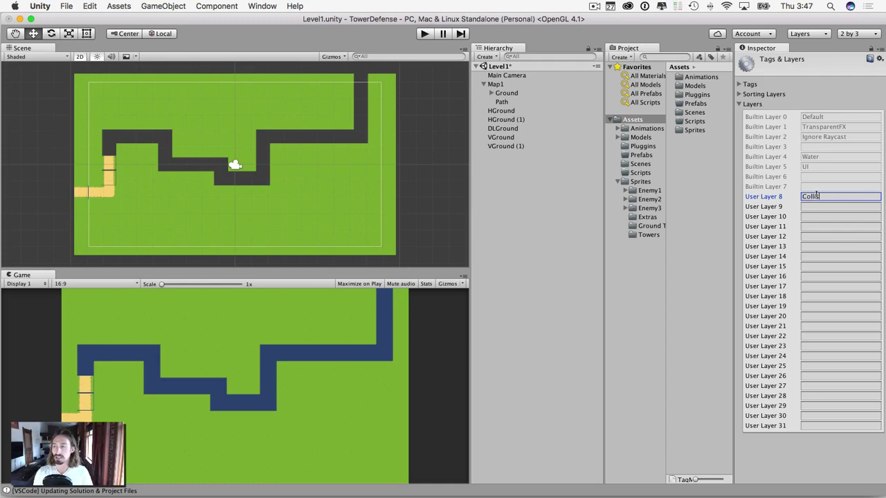
type("ionLayer")
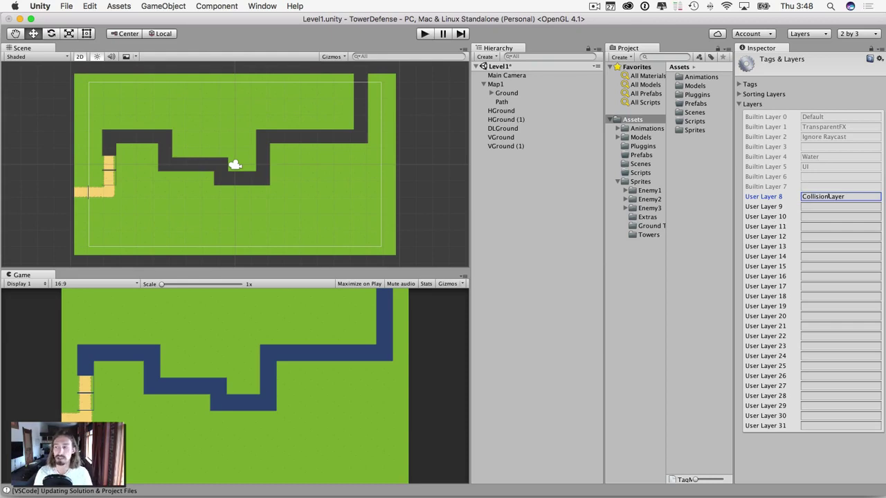
double_click(836, 196)
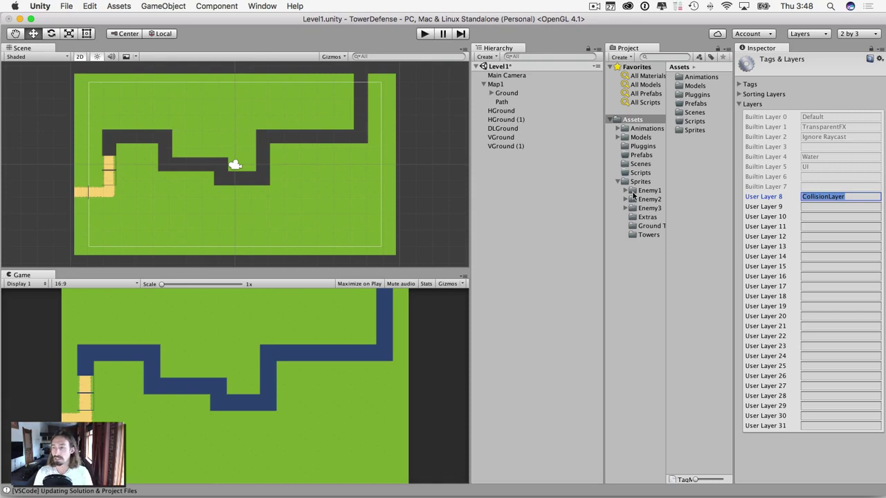
Step: Continue the road from the ground tiles folder with a VGround, a URGround corner, three HGround tiles, a ULGround corner and a VGround going down
left_click(645, 226)
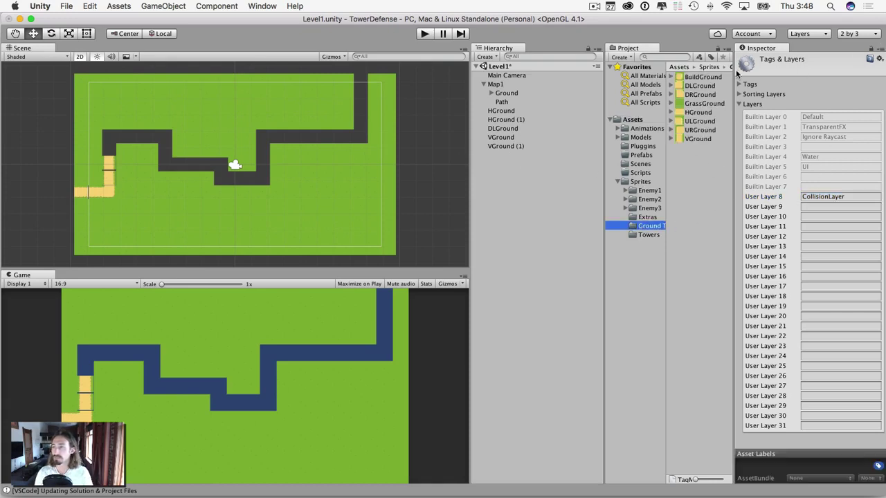
left_click(695, 130)
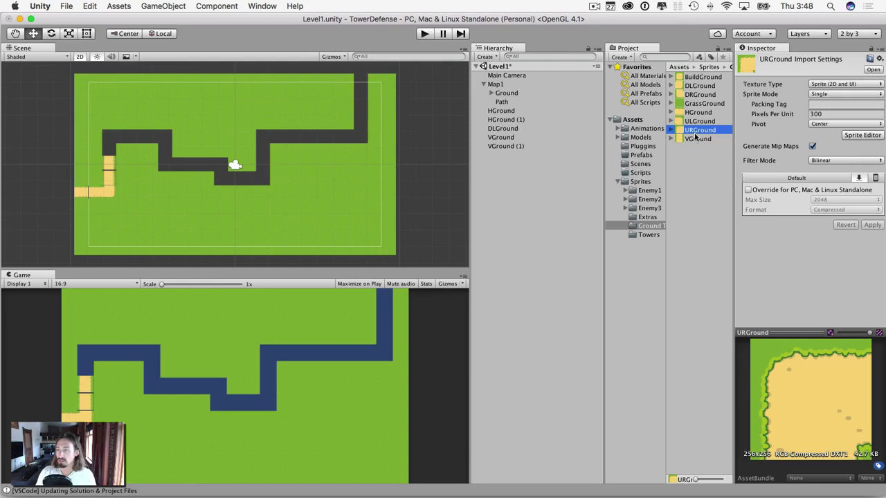
left_click_drag(697, 138, 109, 151)
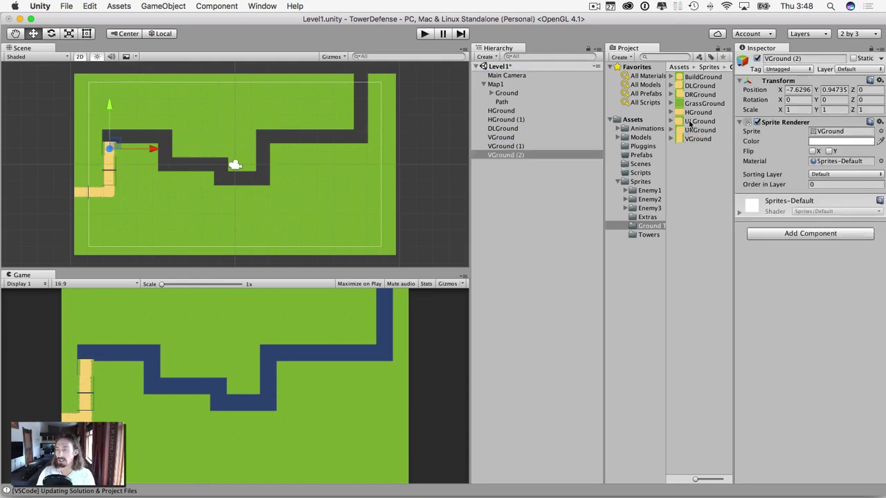
left_click_drag(698, 130, 111, 138)
left_click_drag(697, 113, 166, 136)
left_click_drag(695, 141, 166, 151)
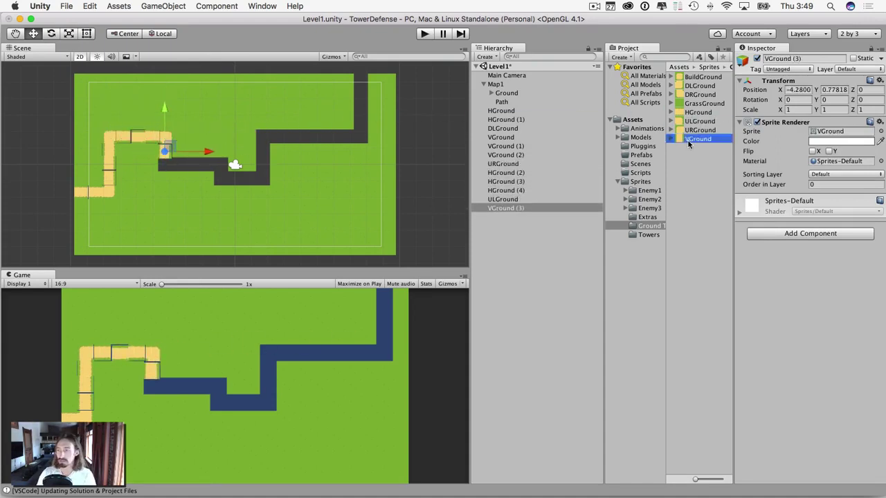
Step: Fill the stepped middle gap with DRGround, three HGround, ULGround, DRGround and two HGround tiles, ending with a DLGround corner
left_click_drag(695, 93, 169, 165)
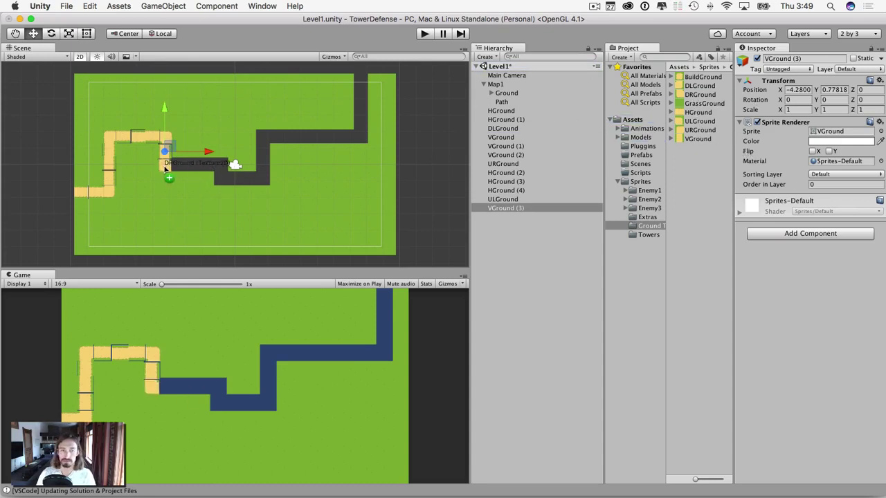
left_click_drag(697, 112, 220, 165)
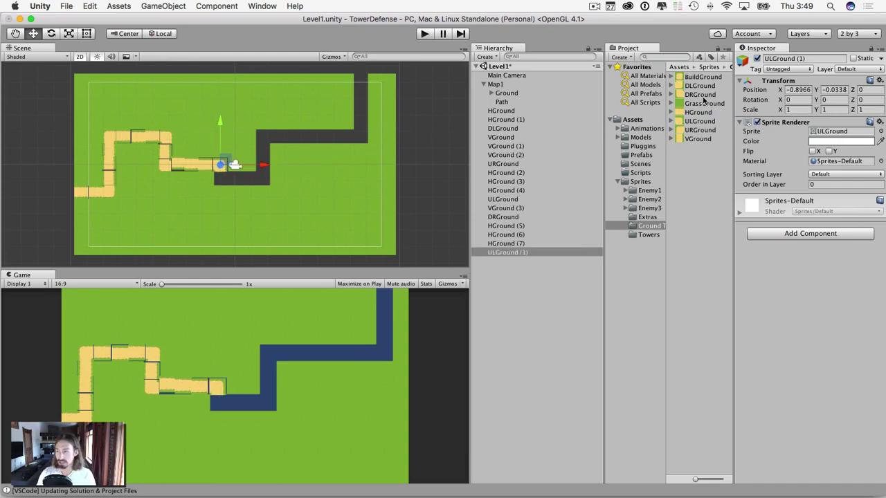
left_click_drag(700, 95, 220, 178)
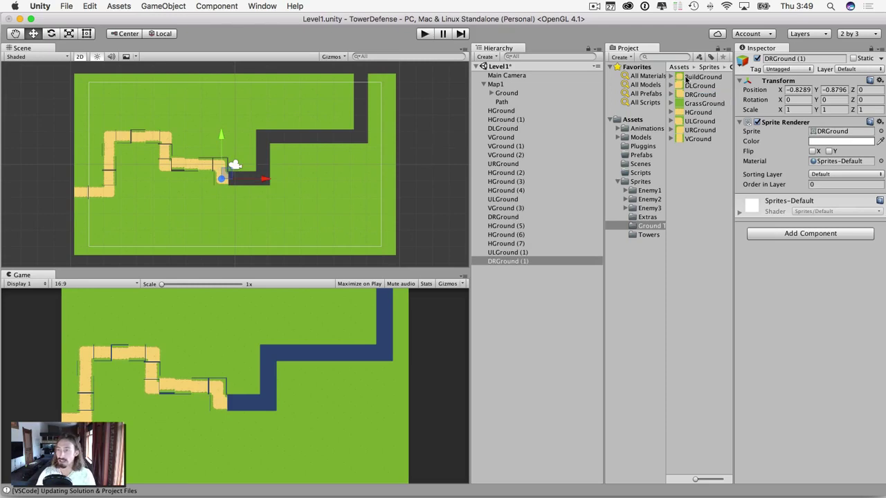
left_click_drag(698, 113, 235, 177)
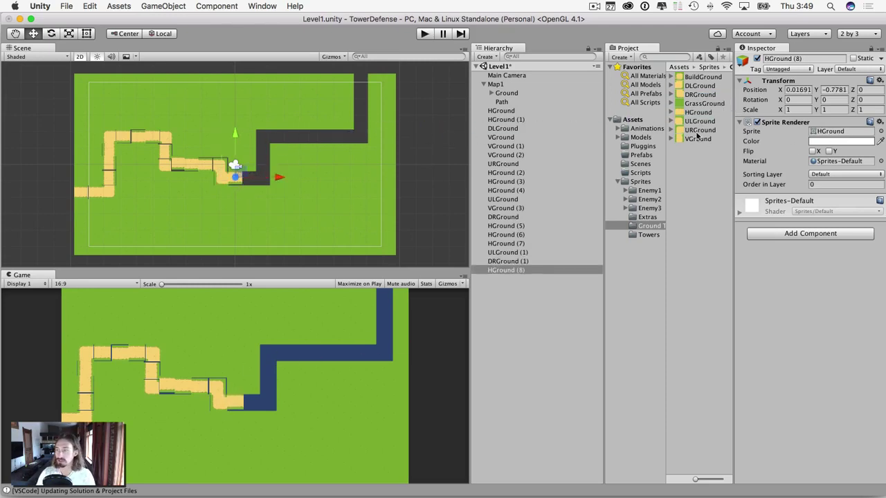
left_click_drag(697, 113, 249, 178)
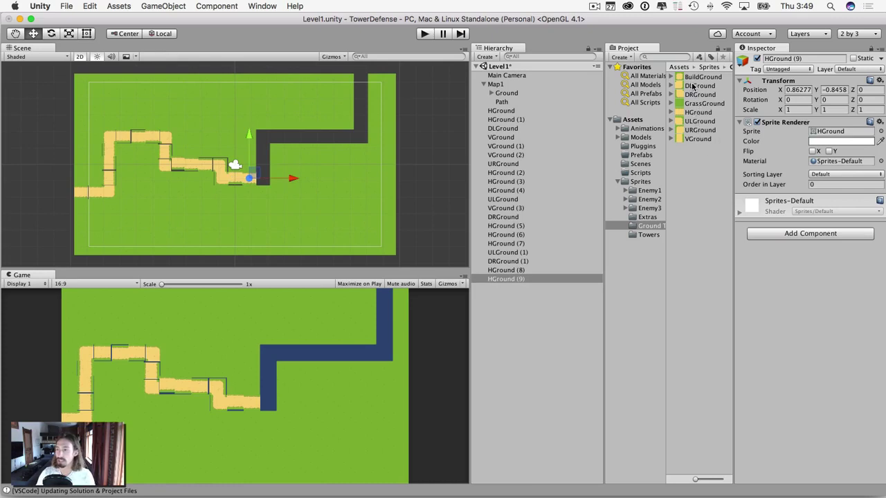
left_click_drag(693, 85, 263, 178)
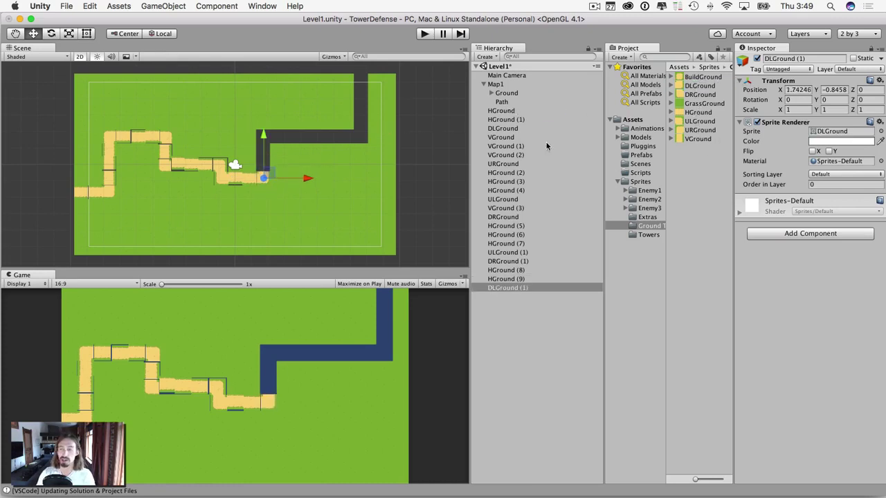
Step: Extend the road with two VGround tiles going up, a URGround corner, six HGround tiles and a DLGround corner below the top-edge opening
left_click_drag(697, 138, 263, 164)
left_click_drag(696, 138, 263, 145)
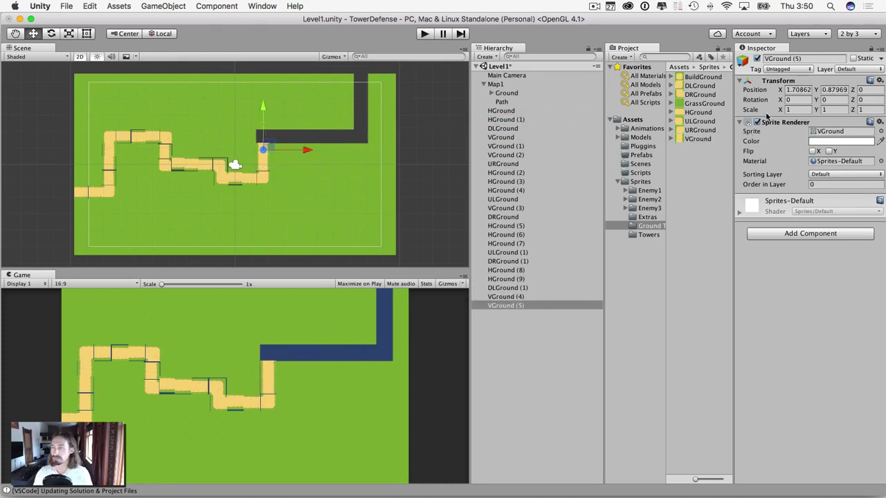
left_click_drag(699, 130, 269, 138)
left_click_drag(697, 112, 323, 139)
left_click_drag(697, 112, 345, 136)
left_click_drag(699, 86, 360, 136)
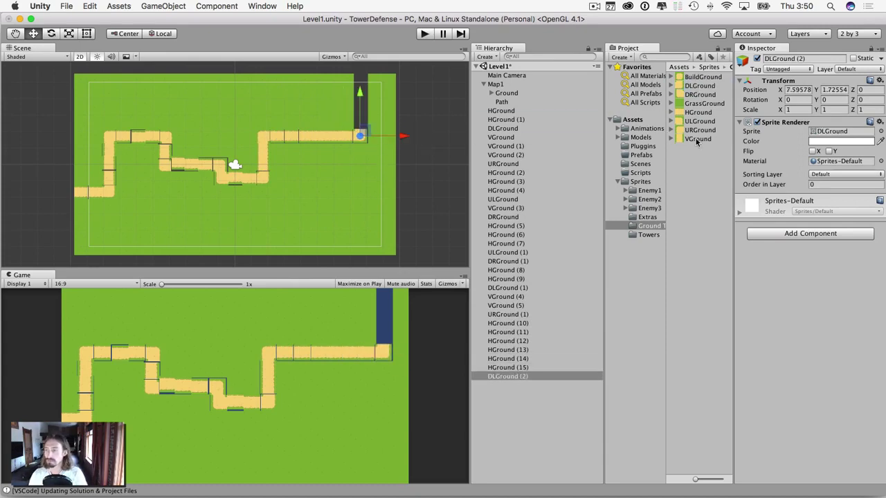
Step: Finish the road by filling the last vertical gap up to the map's top edge with four VGround tiles
left_click_drag(697, 138, 361, 112)
left_click_drag(698, 138, 359, 99)
left_click_drag(696, 139, 361, 80)
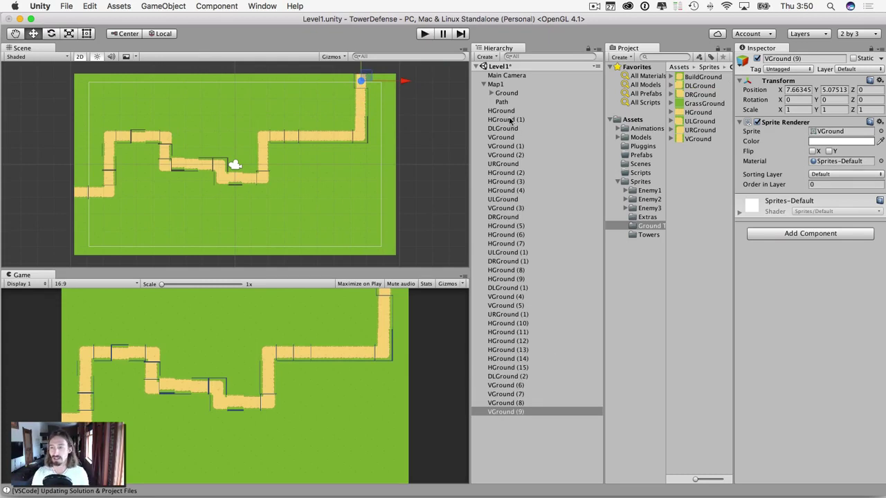
Step: Snap all the road tiles on all axes with the 0.85 move spacing, then parent them to Path and collapse that group
left_click(508, 410)
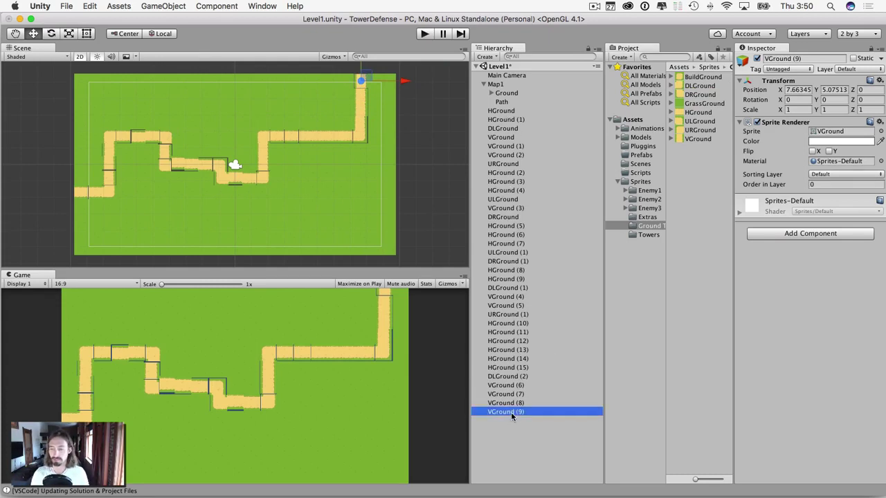
left_click(501, 110, "shift")
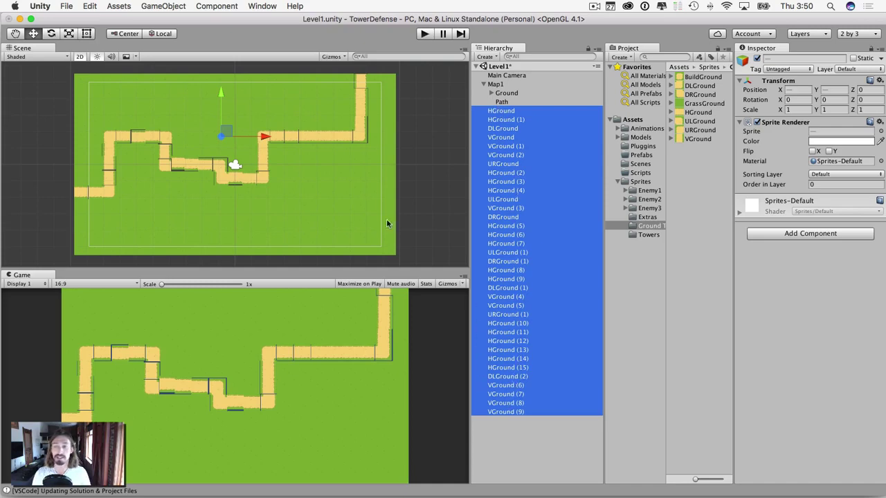
left_click(117, 4)
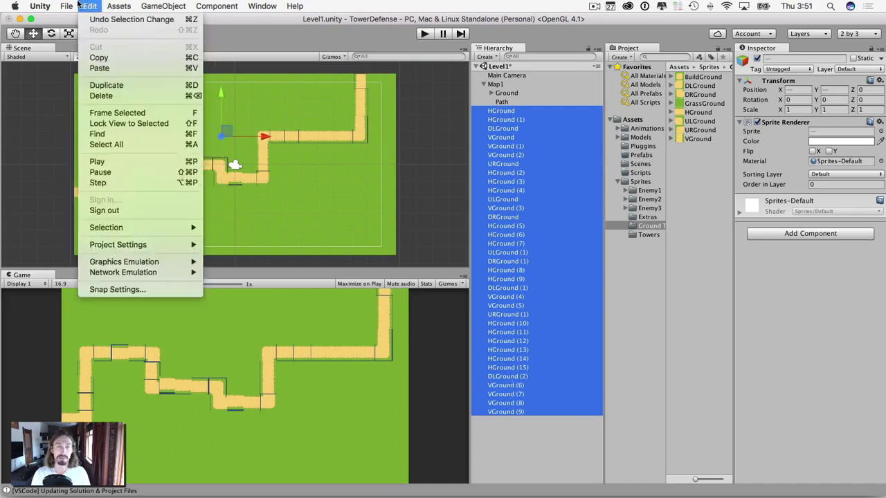
left_click(119, 289)
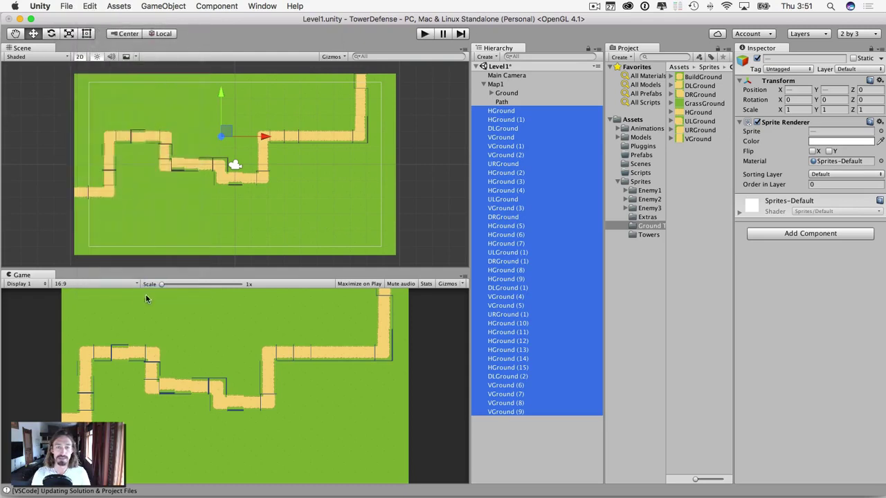
left_click(383, 100)
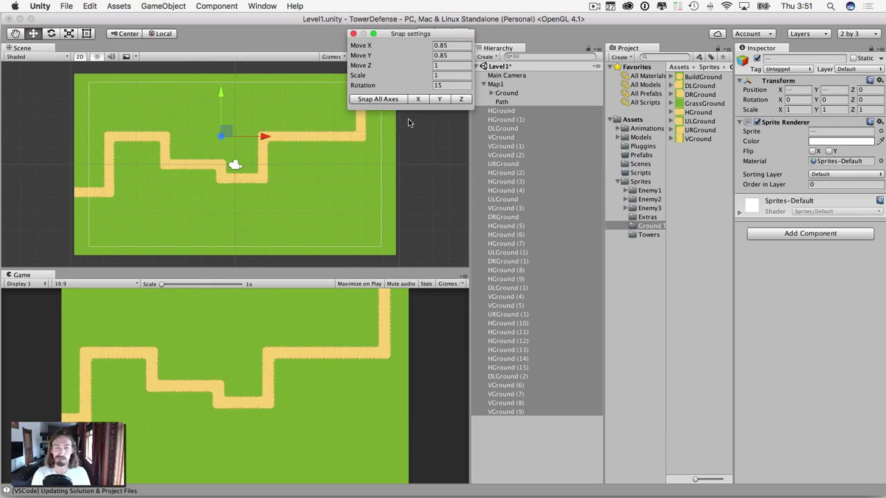
left_click(354, 34)
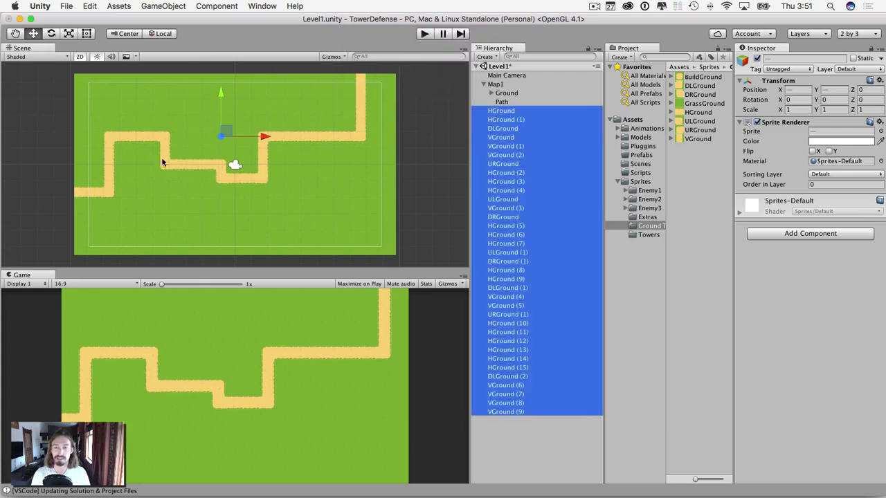
left_click_drag(502, 112, 501, 102)
left_click(491, 102)
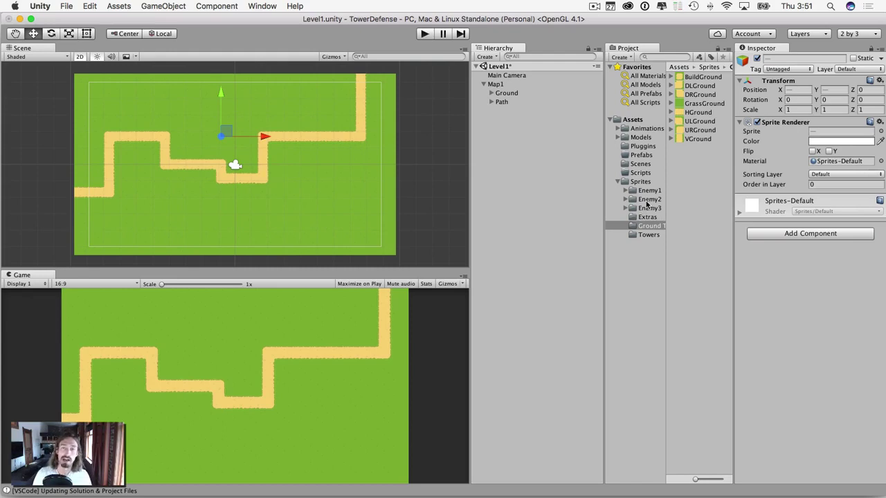
Step: Preview the Villager House Back, Villager House Front and Tribal House Back sprites in the Towers folder
left_click(635, 235)
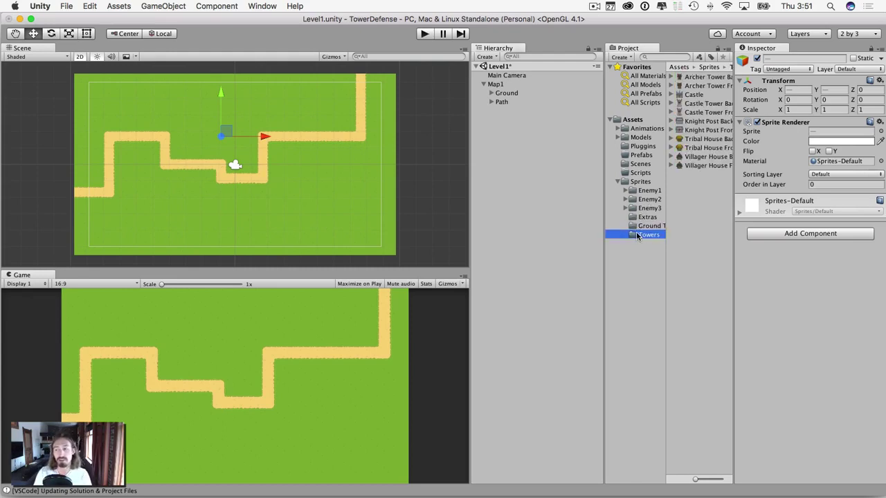
left_click(695, 166)
left_click(695, 158)
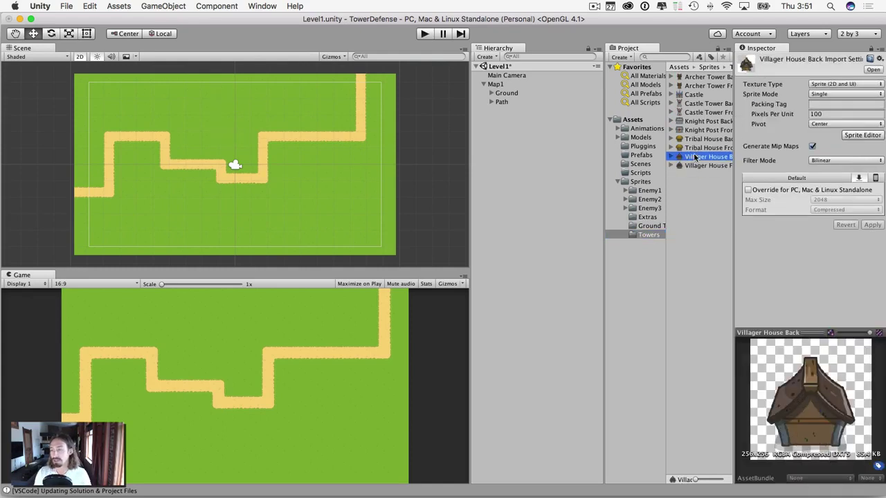
left_click(699, 166)
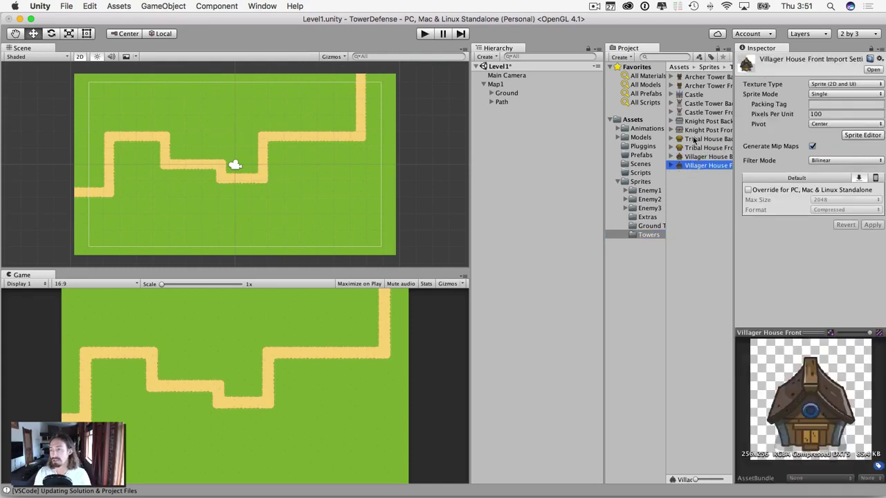
left_click(694, 139)
left_click(697, 167)
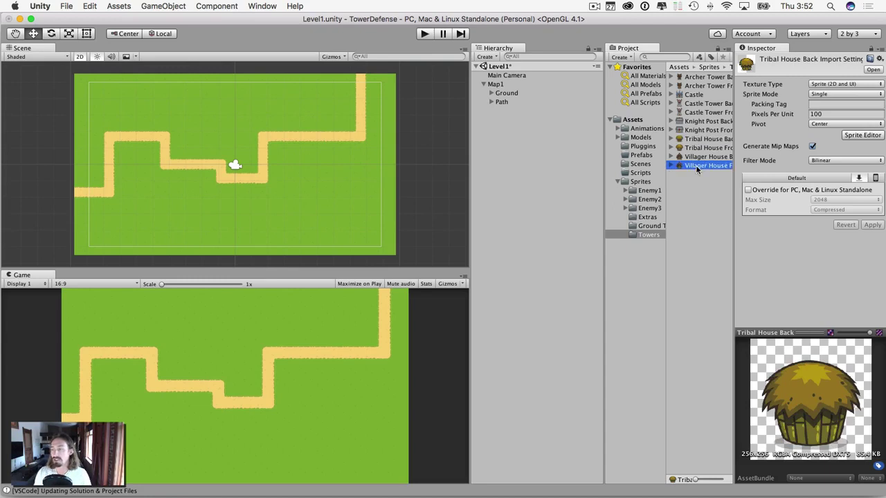
Step: Preview the Archer Tower Back, Archer Tower Front, Castle Tower Back and Knight Post Back sprites in the Towers folder
left_click(698, 77)
left_click(695, 86)
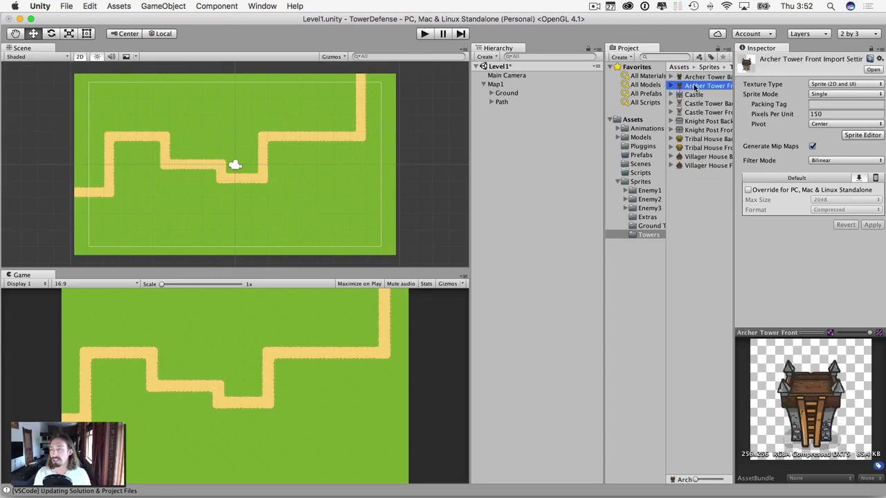
left_click(695, 103)
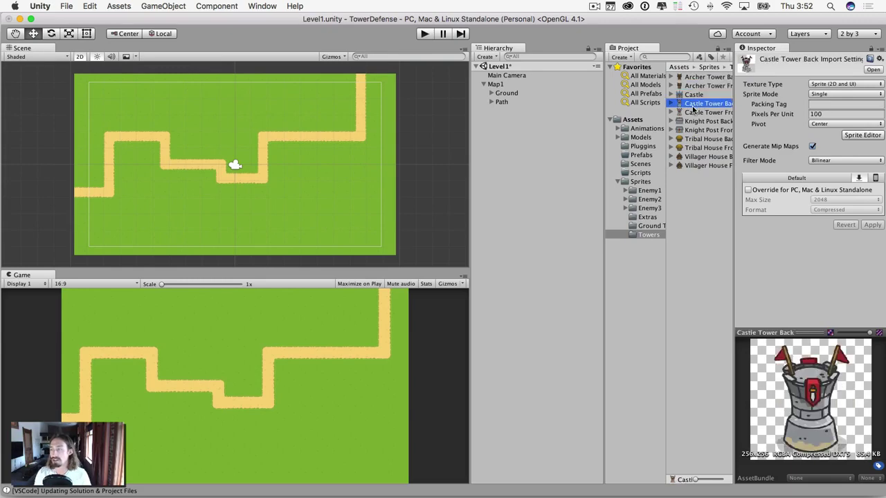
left_click(695, 122)
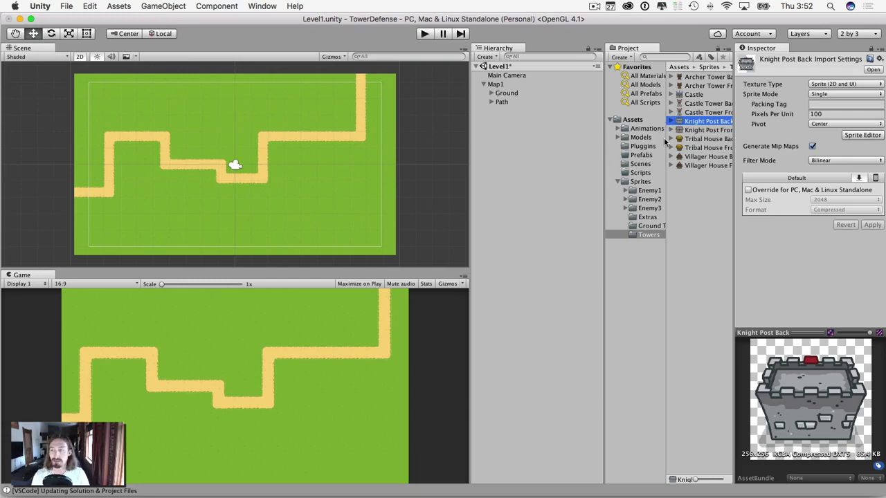
Step: Place the Tree 01 sprite from the Extras folder on the grass at about X 3.2, Y -1.02, just below the road's right half
left_click(643, 218)
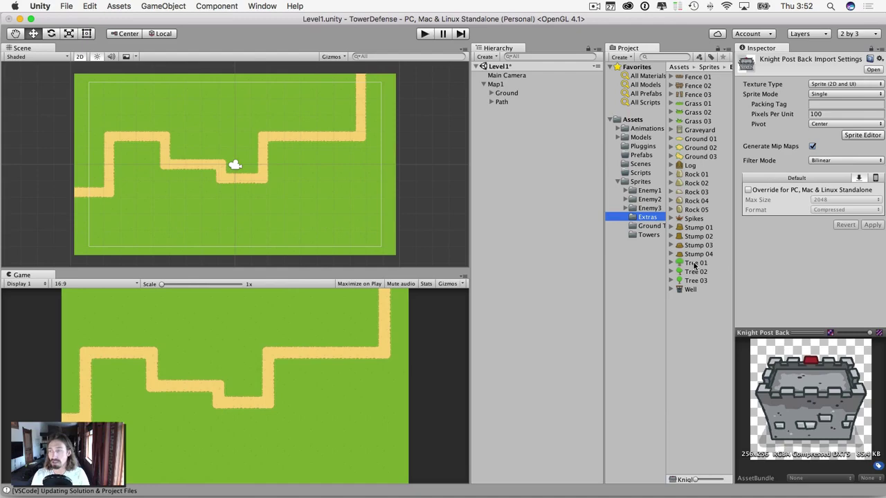
left_click(695, 263)
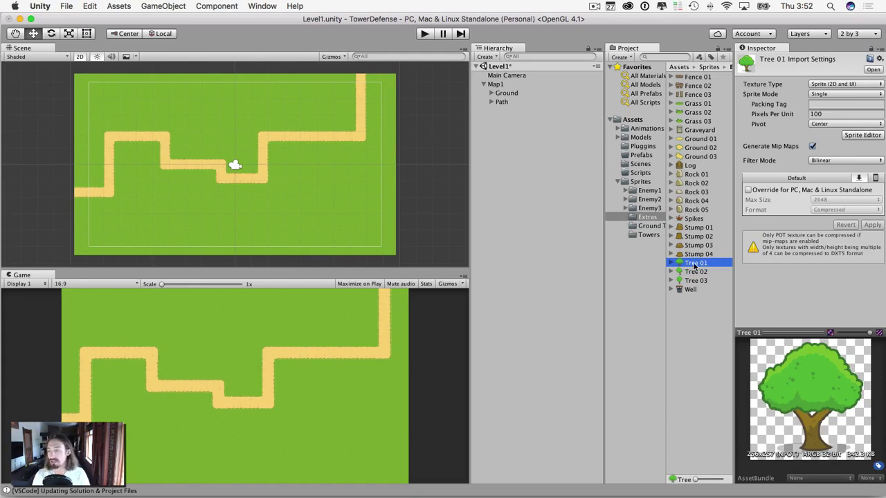
left_click_drag(693, 269, 288, 178)
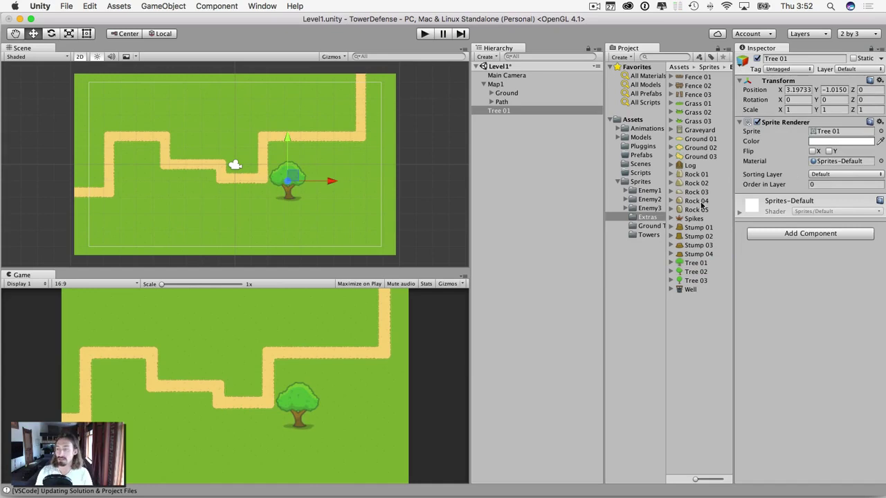
Step: Set the Tree 01 sprite's Pixels Per Unit to 200 and apply the import settings
left_click(693, 266)
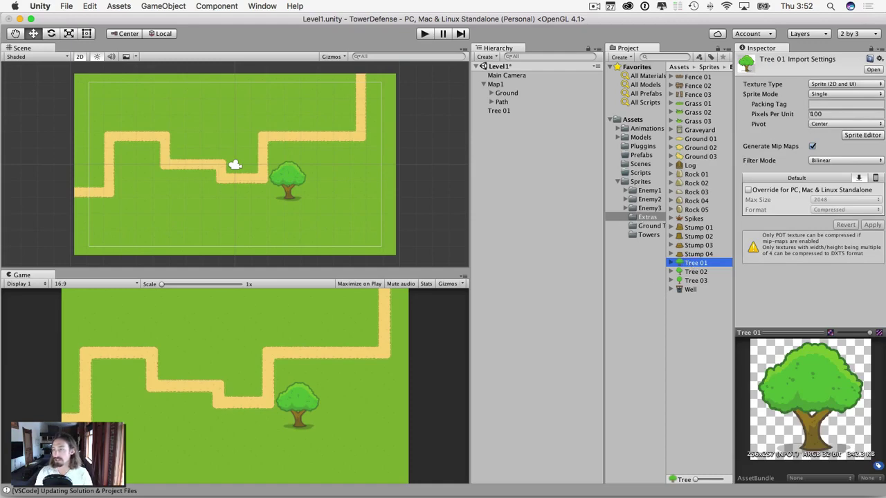
left_click(815, 113)
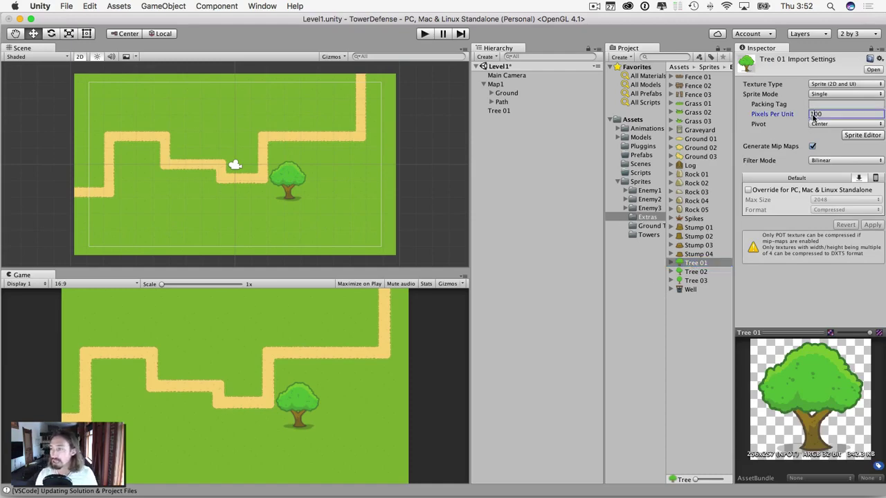
type("200")
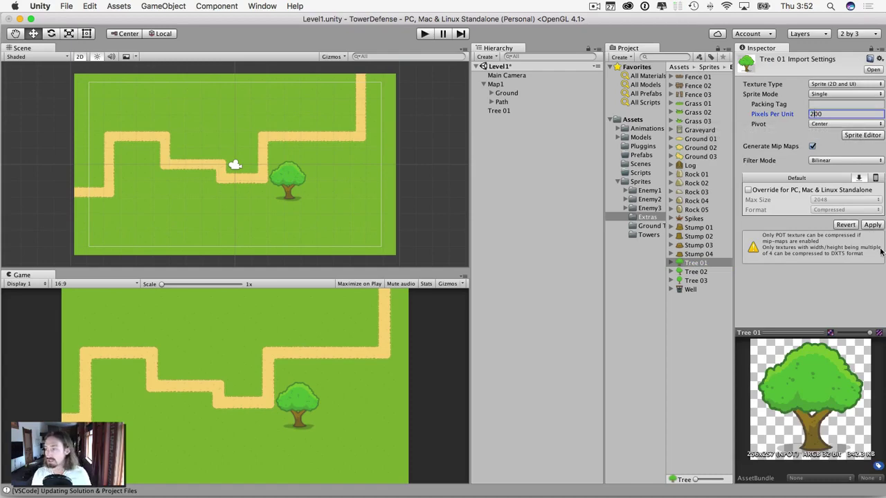
left_click(872, 225)
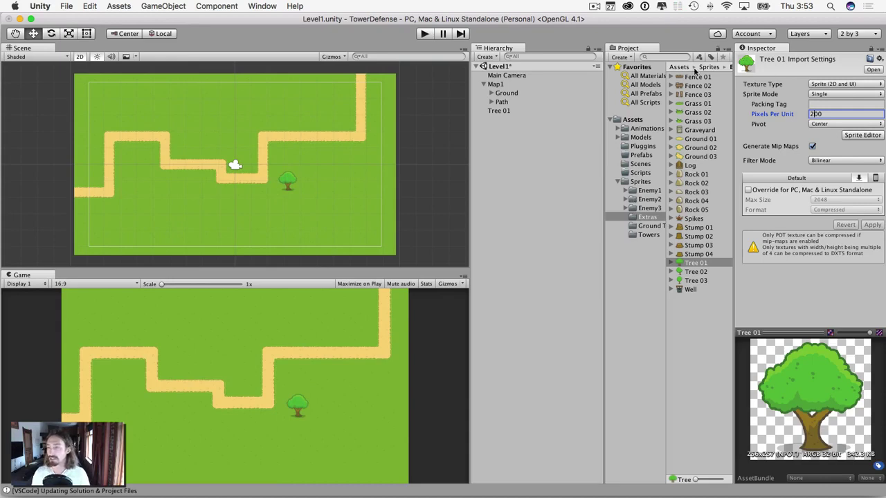
Step: Set Pixels Per Unit to 200 for all the Extras sprites from Fence 01 to Well and apply the change
left_click(687, 78)
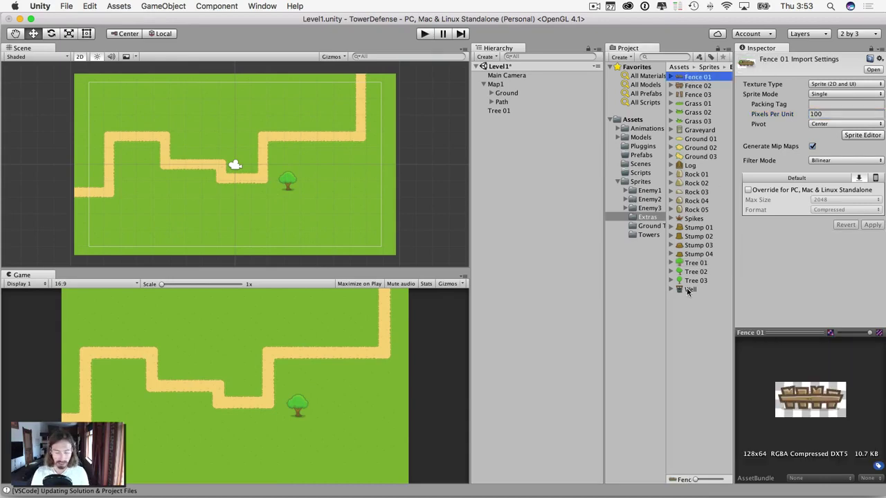
left_click(688, 291, "shift")
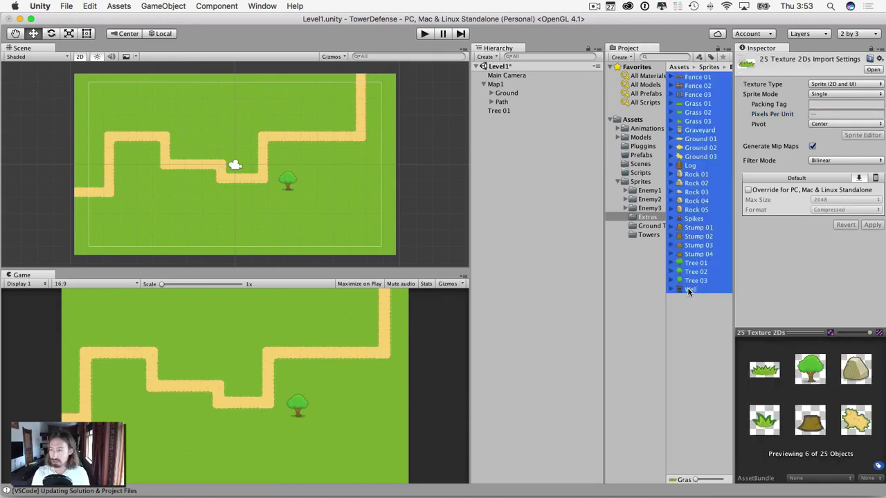
left_click(817, 112)
type("200")
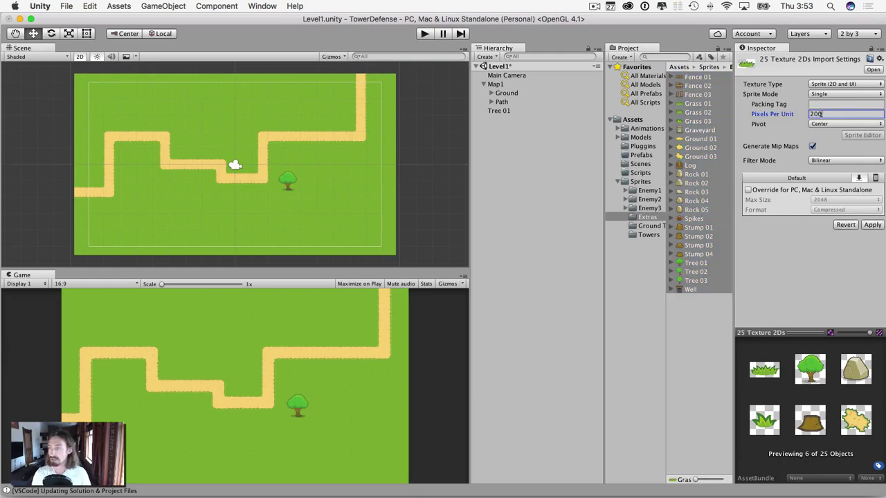
left_click(871, 225)
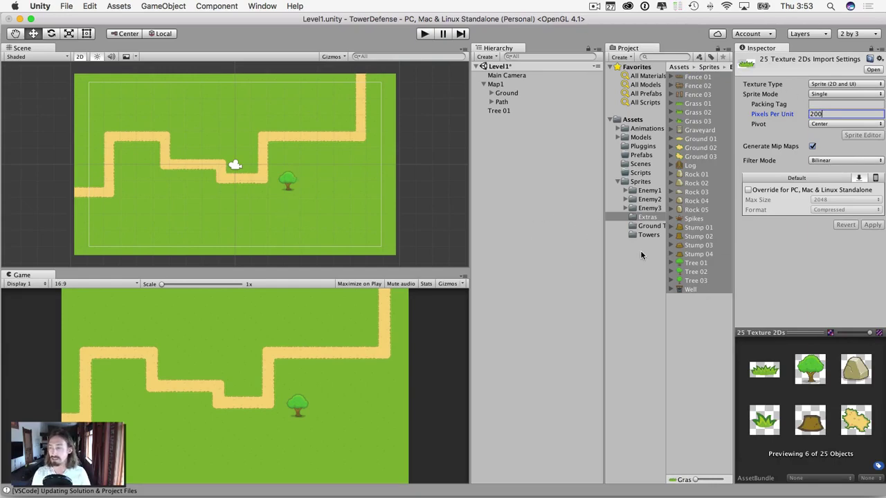
left_click(641, 256)
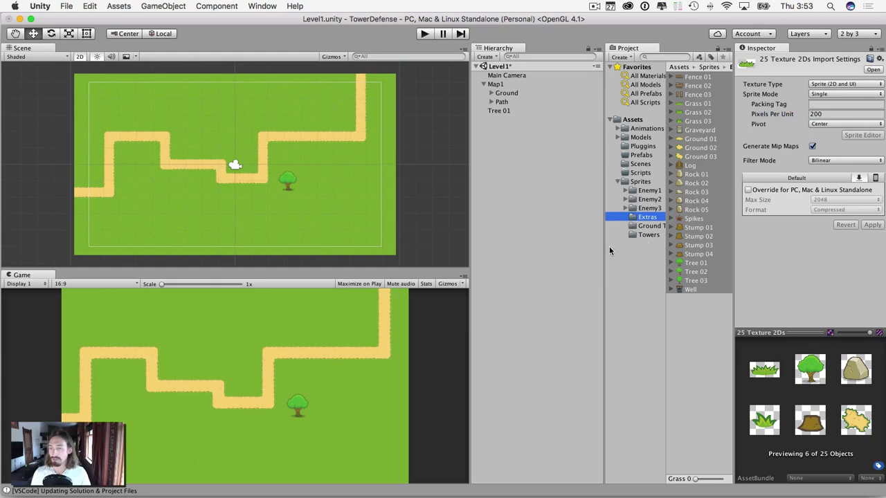
Step: Move Tree 01 below the road's left entrance to about X -8.14, Y -3.01, and leave it selected with the Ground group collapsed
left_click(281, 184)
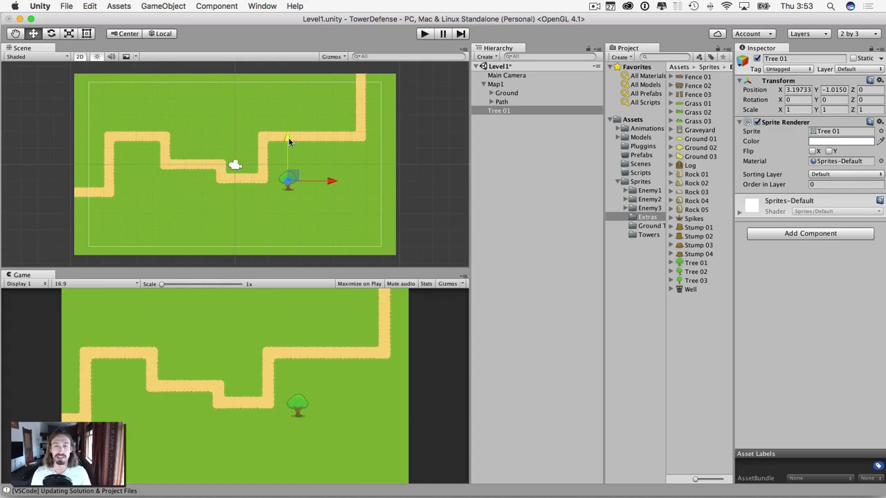
left_click_drag(289, 141, 289, 179)
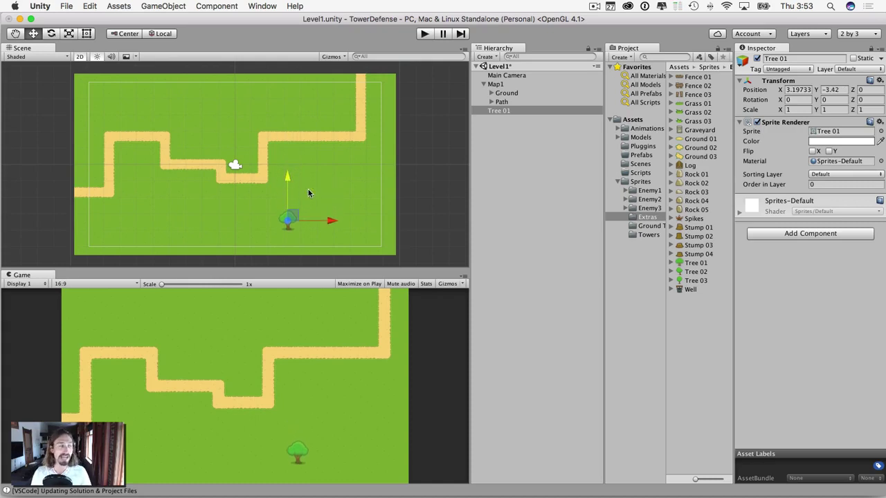
left_click_drag(332, 221, 143, 221)
left_click_drag(95, 173, 101, 173)
left_click(183, 227)
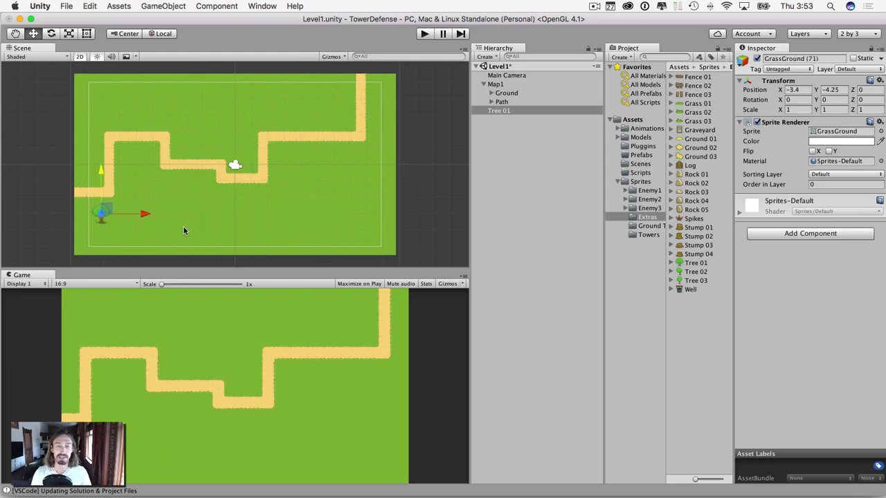
scroll(557, 120, "up", 10)
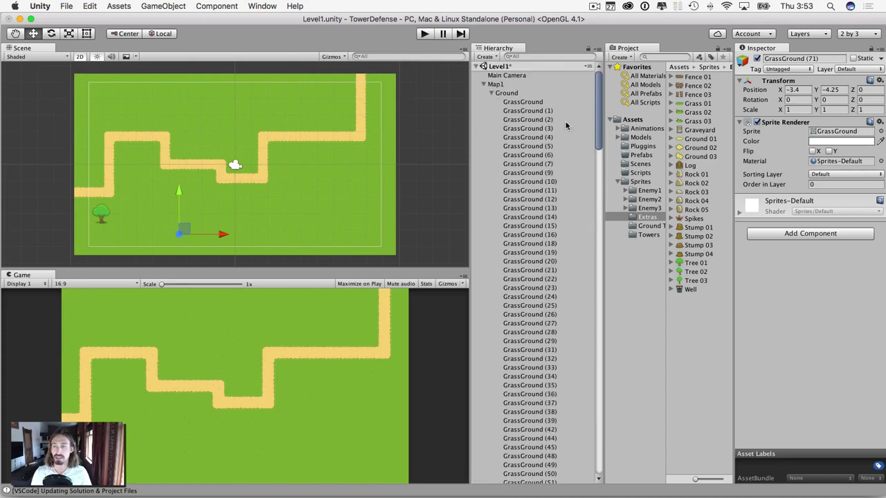
left_click(492, 94)
left_click(495, 111)
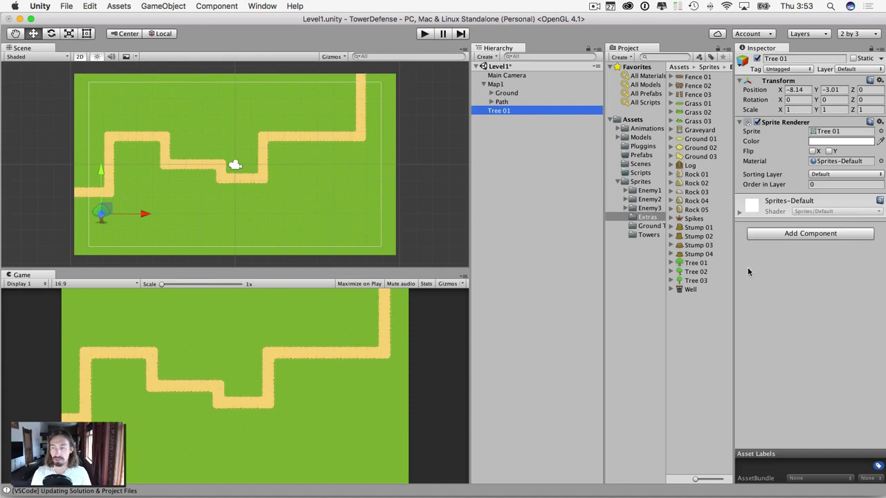
Step: Line up Tree 02 and Tree 03 right of Tree 01 at about X -6.95 and -5.84, plus another Tree 02 at about X -9.25
left_click_drag(692, 264, 121, 216)
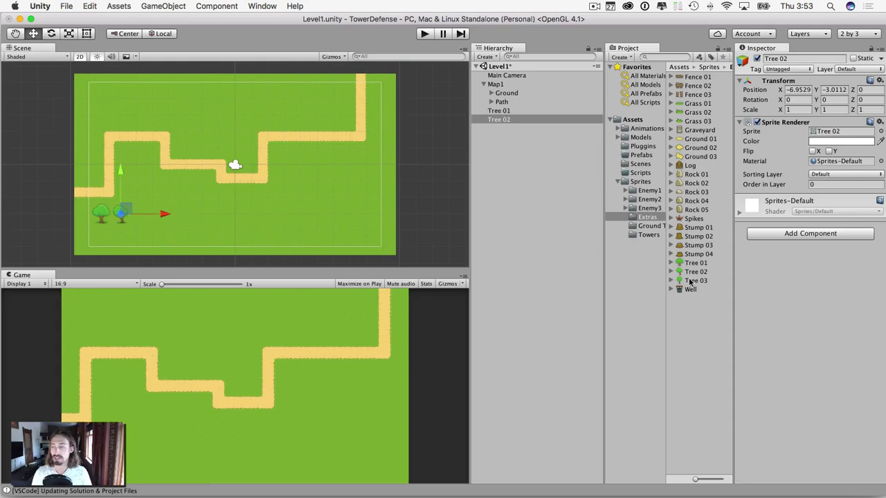
left_click_drag(692, 283, 139, 213)
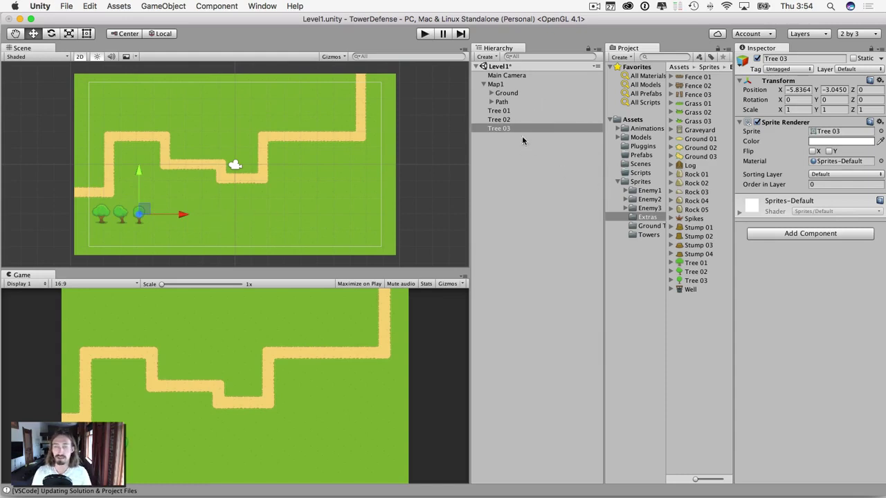
left_click_drag(694, 274, 83, 216)
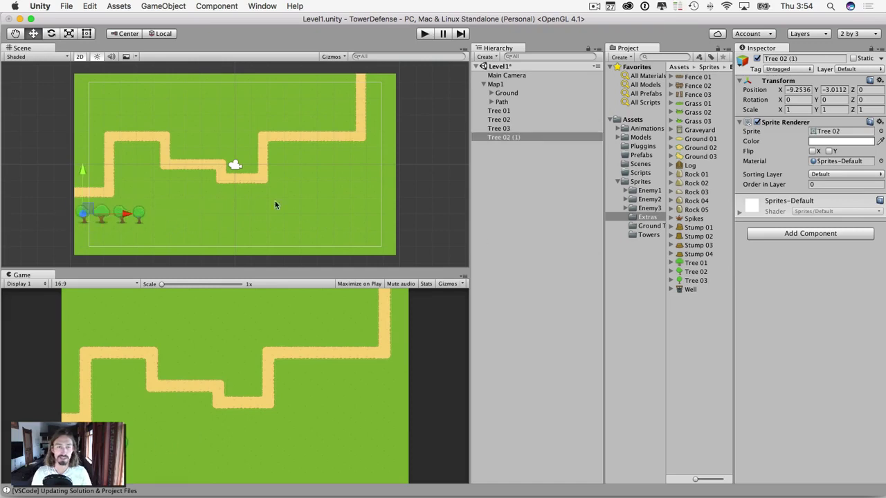
Step: Duplicate the four trees together and move the copies right along X to continue the row with even spacing
left_click(499, 112)
left_click(508, 137, "shift")
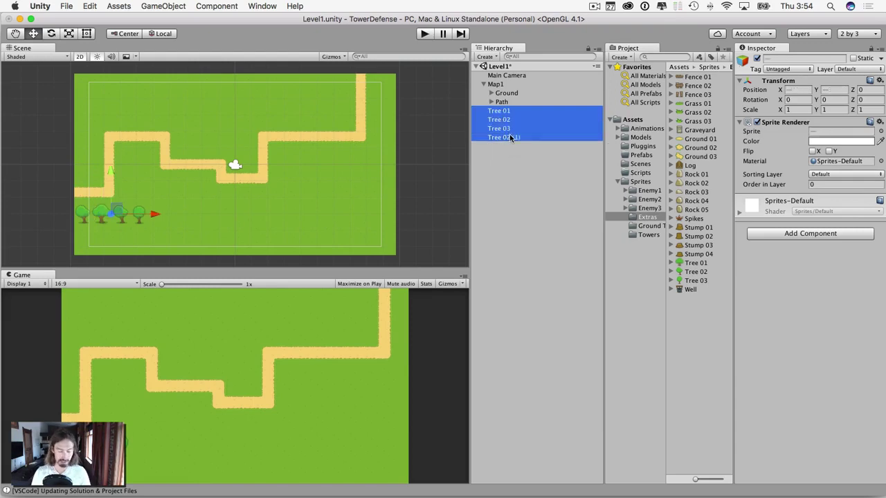
key("super+d")
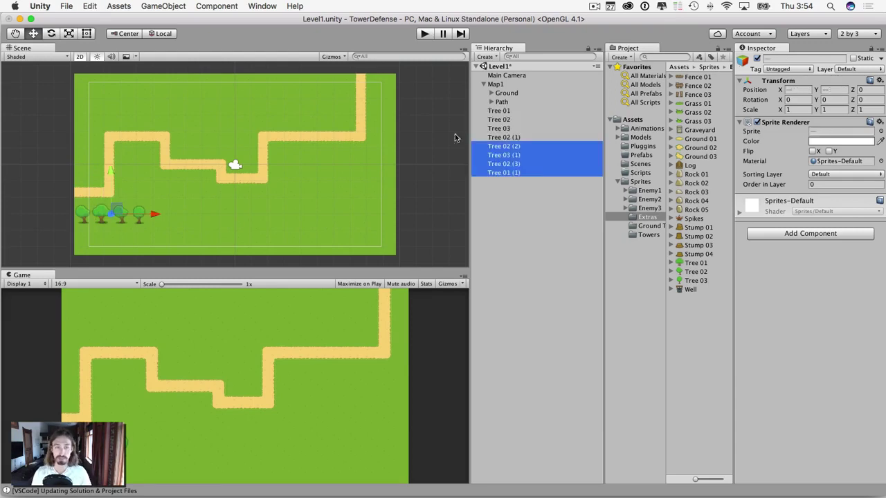
left_click(153, 216)
left_click_drag(154, 216, 230, 218)
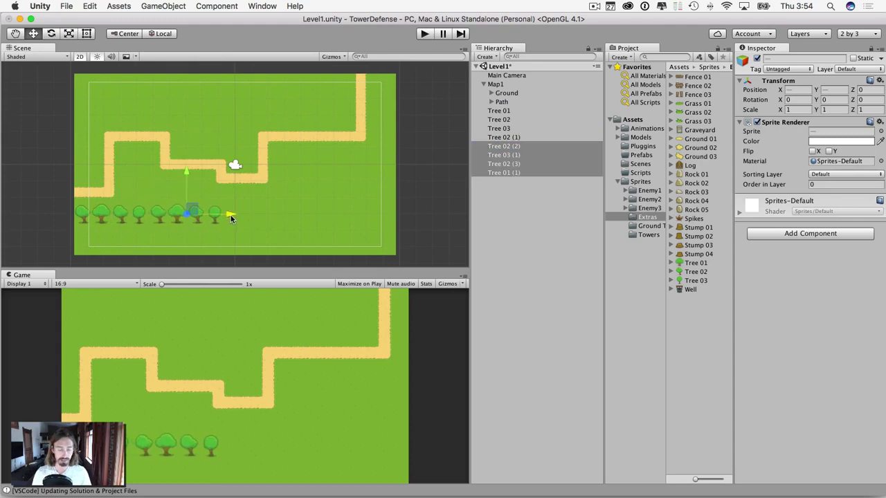
Step: Duplicate the second set of four trees, move the copies further right past the row and raise them to about Y -2.61
key("super+d")
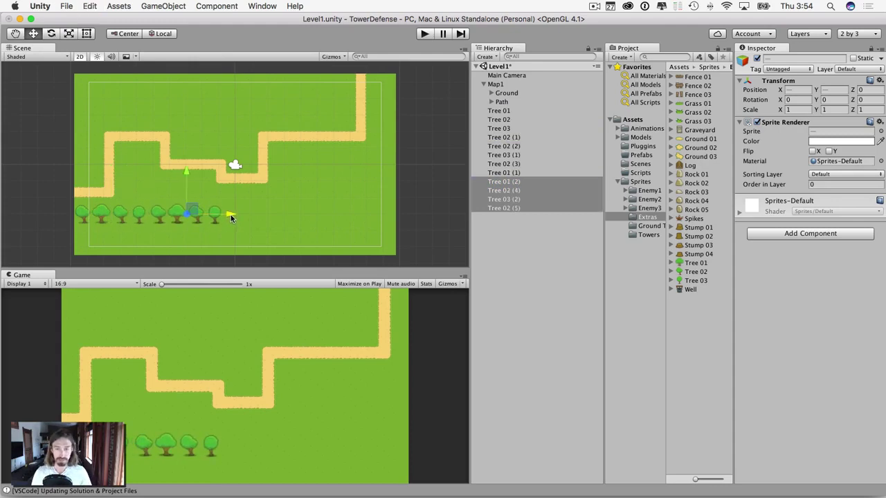
left_click_drag(231, 216, 309, 212)
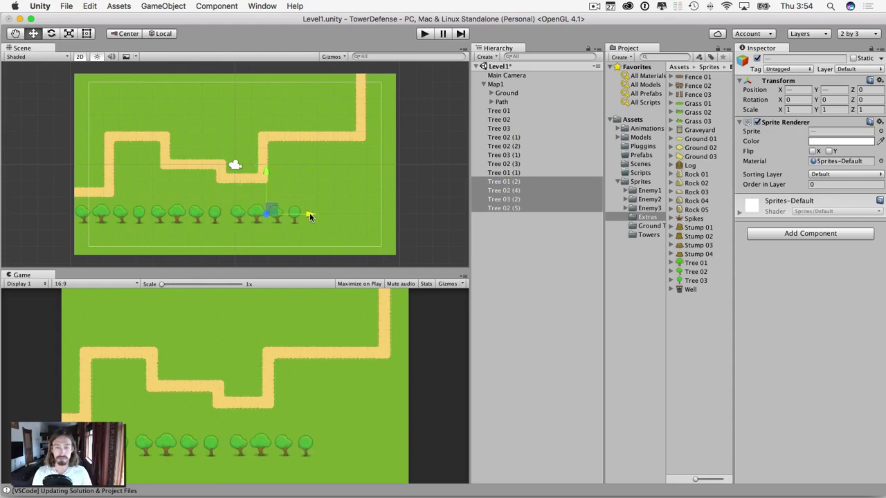
left_click_drag(267, 175, 264, 166)
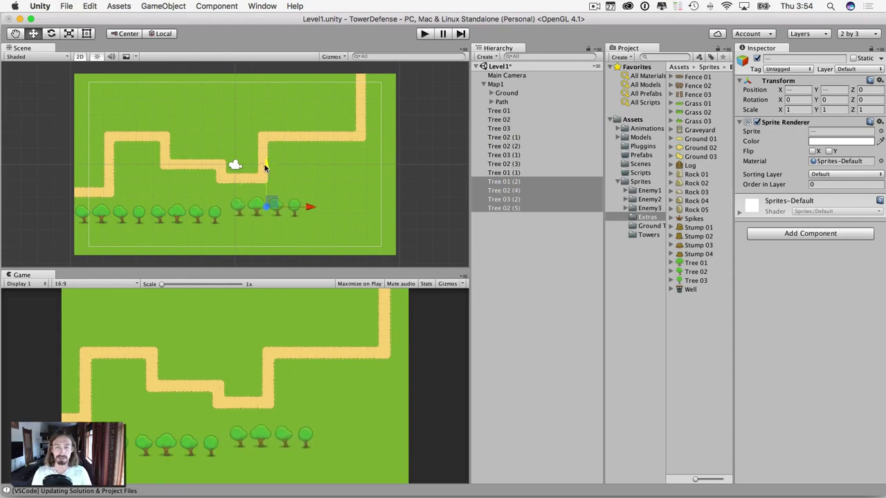
left_click(175, 216)
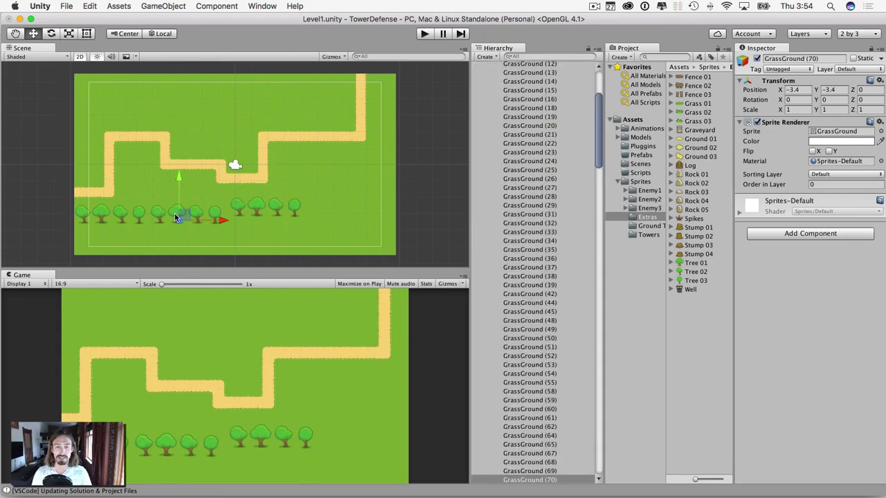
left_click_drag(180, 177, 179, 170)
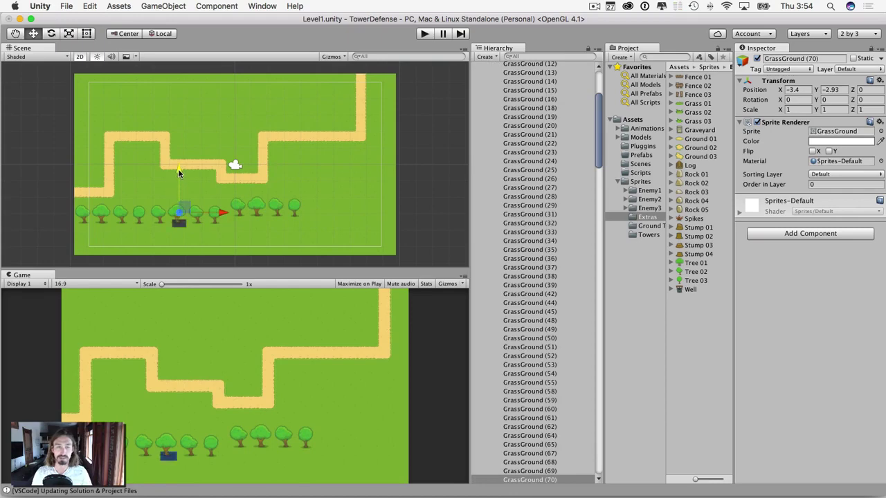
key("super+z")
scroll(477, 164, "up", 5)
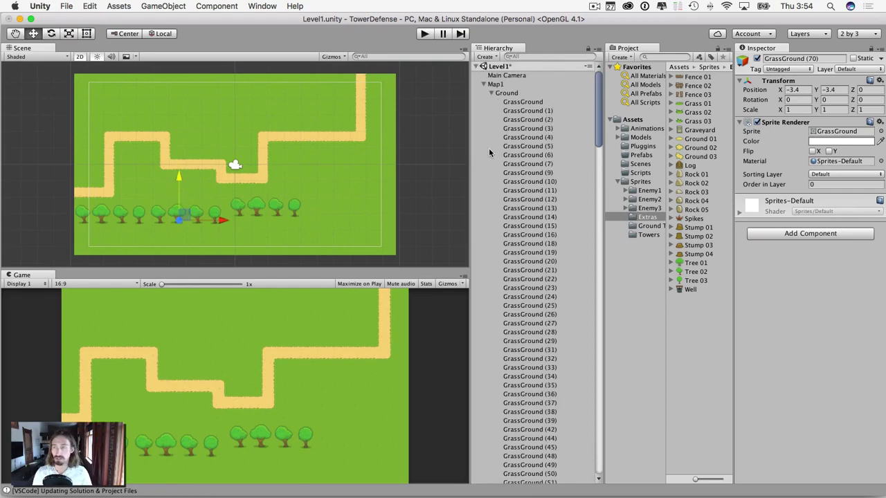
left_click(492, 93)
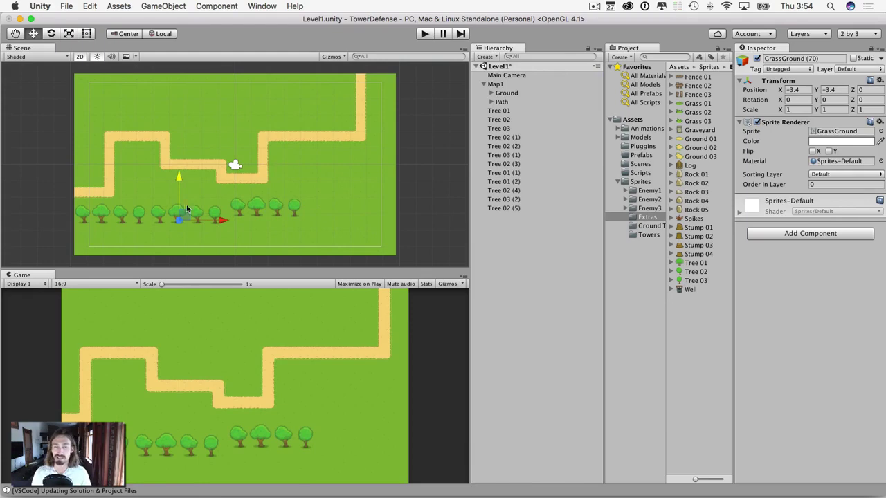
Step: Raise Tree 02 (2) out of the tree row to about Y -2.44
left_click(504, 198)
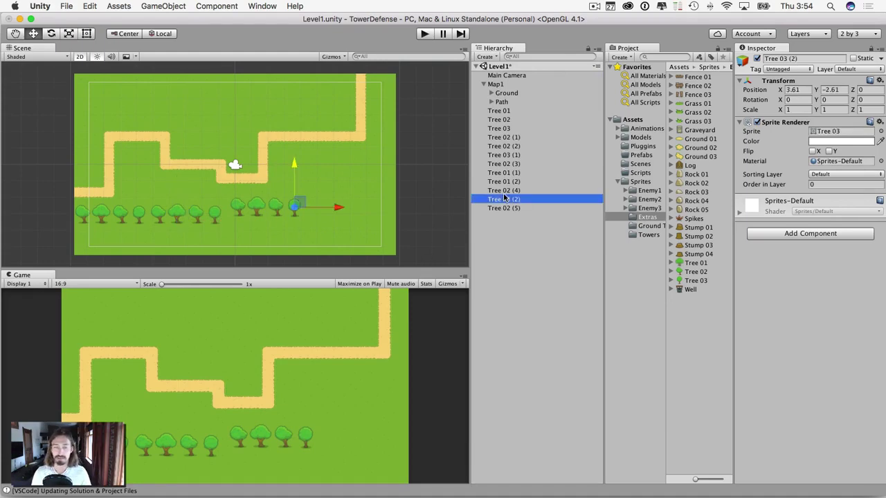
left_click(505, 191)
key("Up")
key("Up")
key("Up")
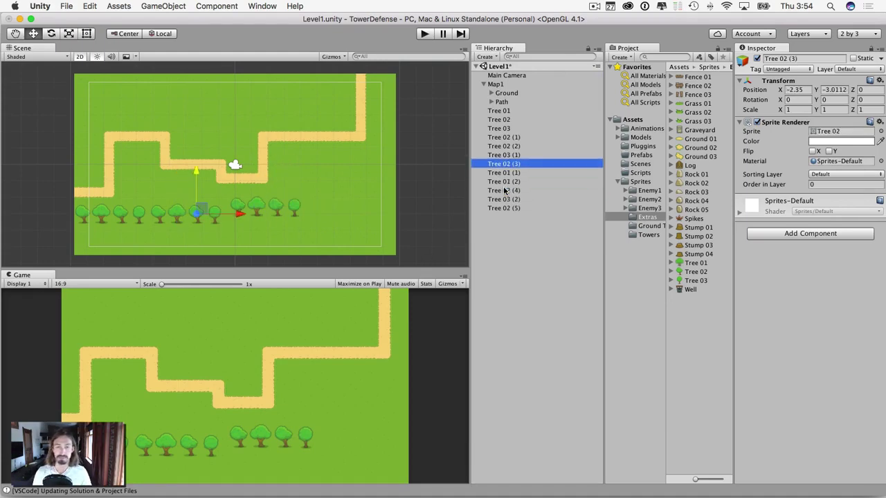
key("Up")
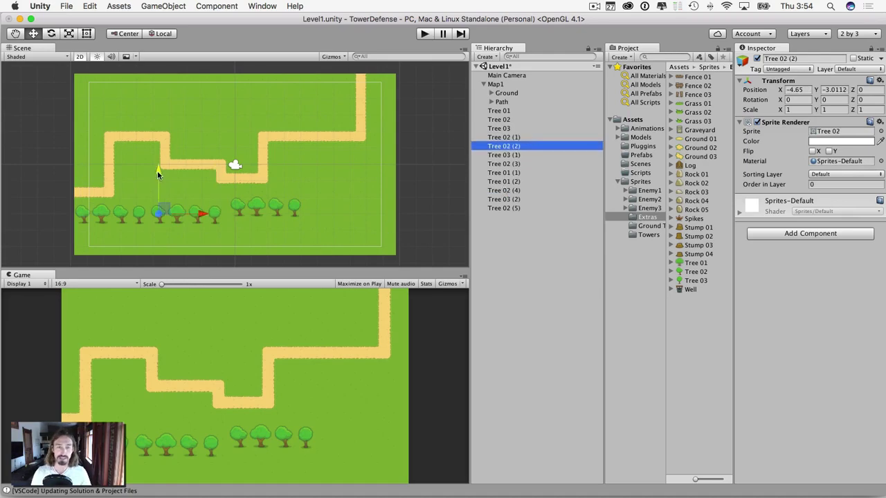
left_click_drag(157, 170, 157, 161)
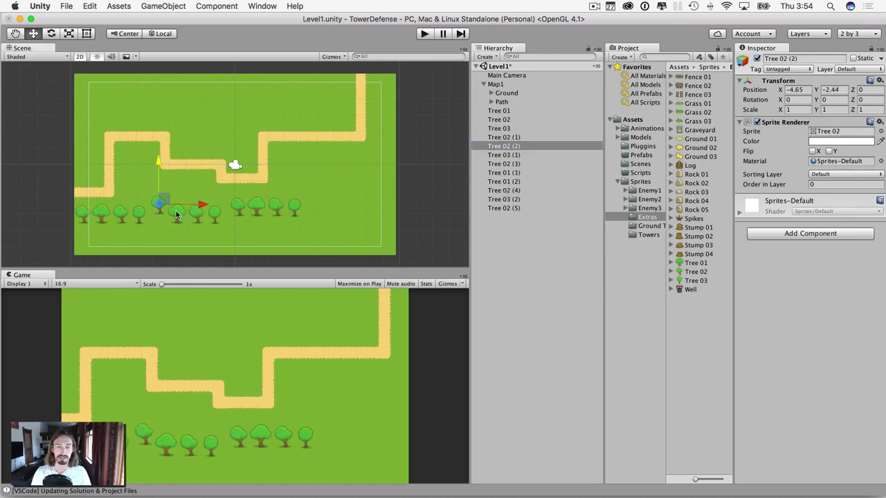
Step: Lower Tree 02 (3) to about Y -3.25 and raise Tree 03 (2) to about Y -1.7
left_click(504, 164)
left_click(195, 156)
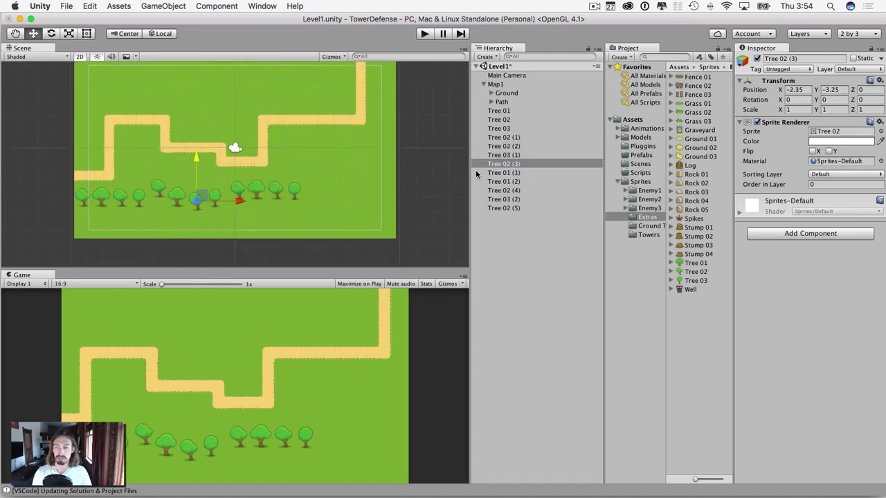
left_click(294, 188)
left_click_drag(293, 148, 293, 135)
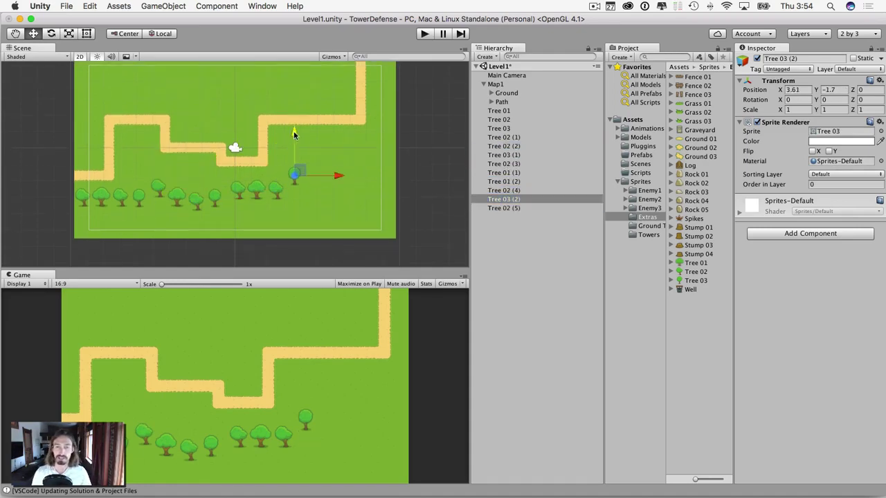
Step: Stagger the last group of trees by lowering Tree 02 (5) slightly and Tree 02 (4) to about Y -3.04
left_click(504, 208)
left_click_drag(238, 134, 274, 141)
left_click(502, 181)
key("Up")
key("Down")
key("Down")
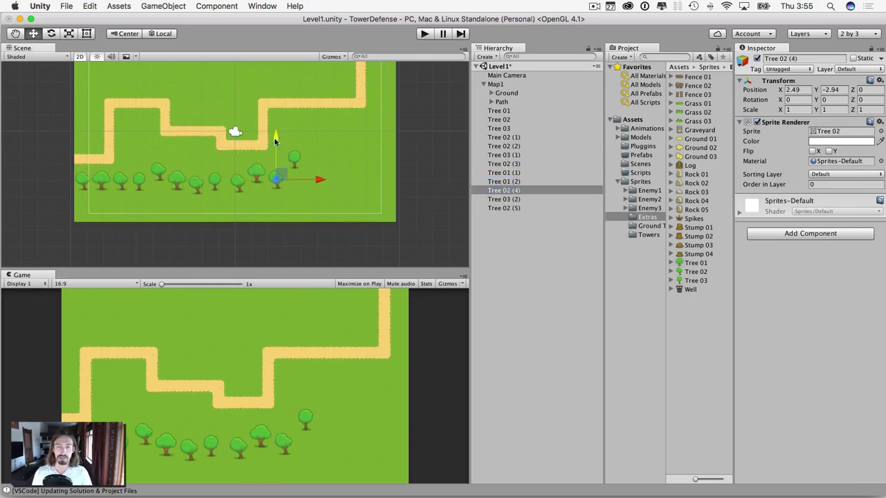
Step: Raise Tree 01 to about Y -2.74 and Tree 02 to about Y -2.88 near the road's entrance
left_click(101, 177)
key("Down")
key("Down")
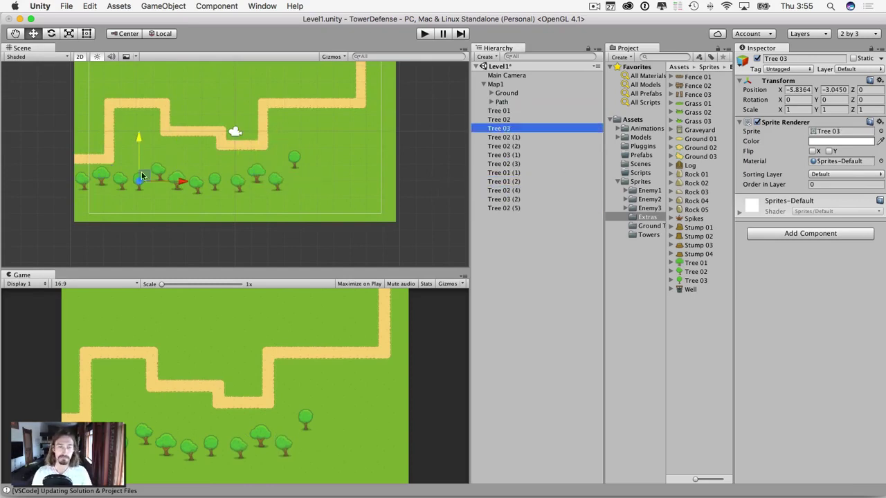
key("Up")
left_click_drag(122, 173, 122, 177)
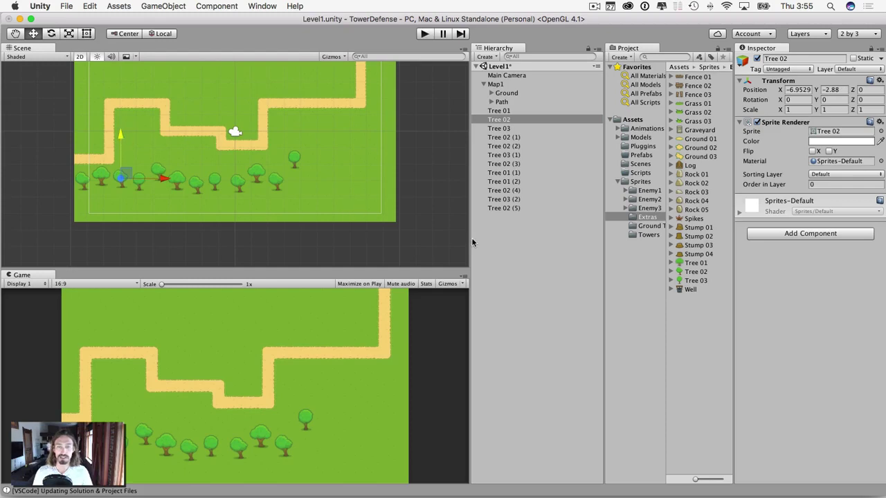
left_click(502, 138)
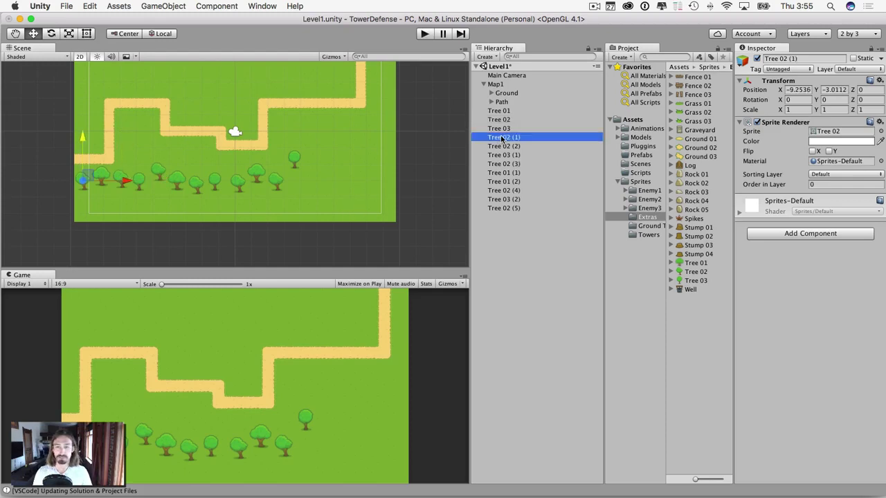
left_click(498, 112)
Step: Duplicate the six trees from Tree 02 (3) through Tree 02 (5) together and move the copies about 8.26 units right along X
left_click(503, 165)
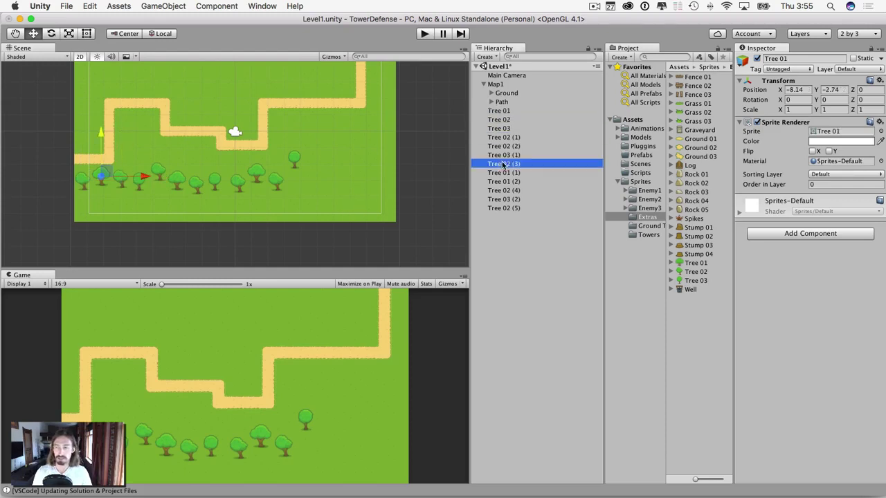
left_click(503, 208, "shift")
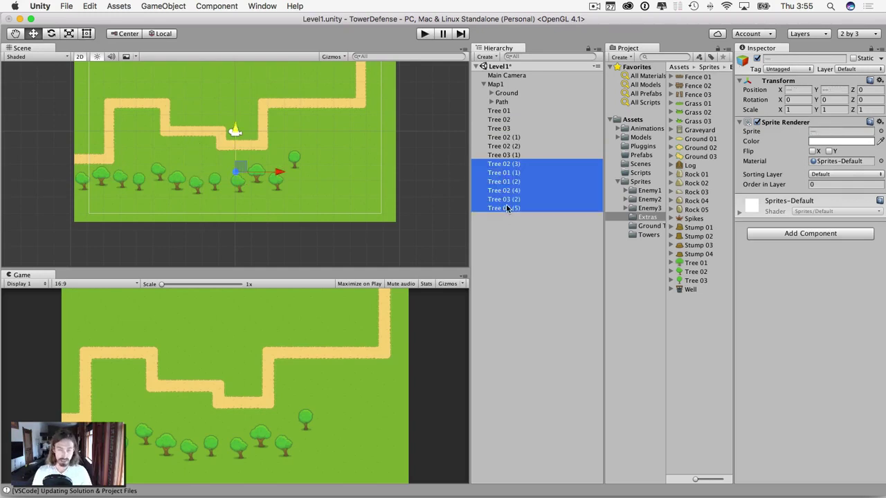
key("super+d")
left_click_drag(281, 172, 415, 173)
Step: Find which new tree copies lie past the map's right edge, and nudge Tree 01 (3) to about X 9.59
left_click(505, 253)
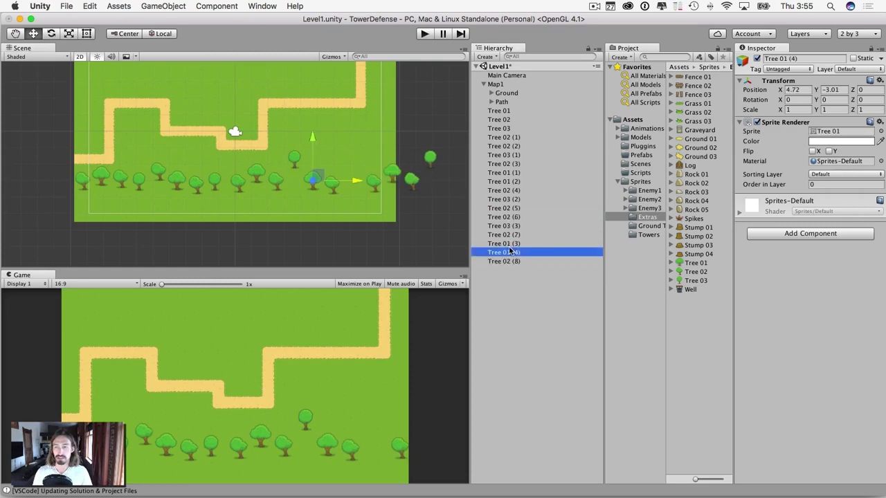
left_click(505, 244)
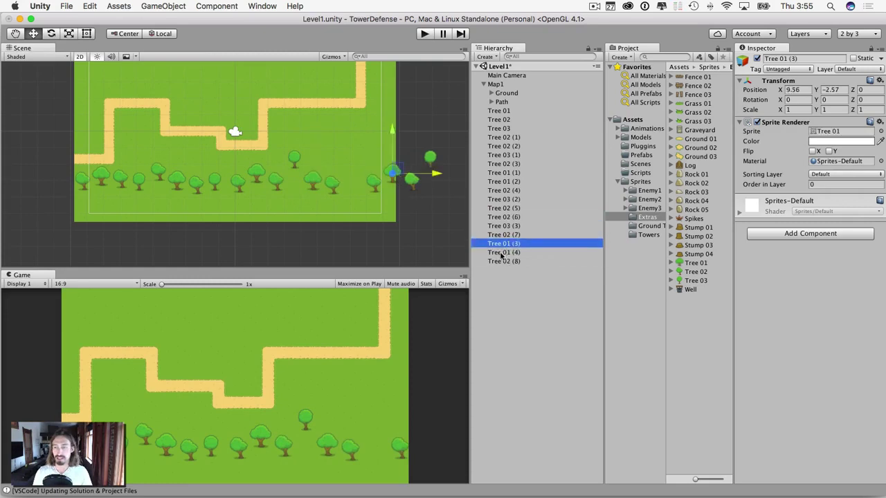
left_click(503, 262, "shift")
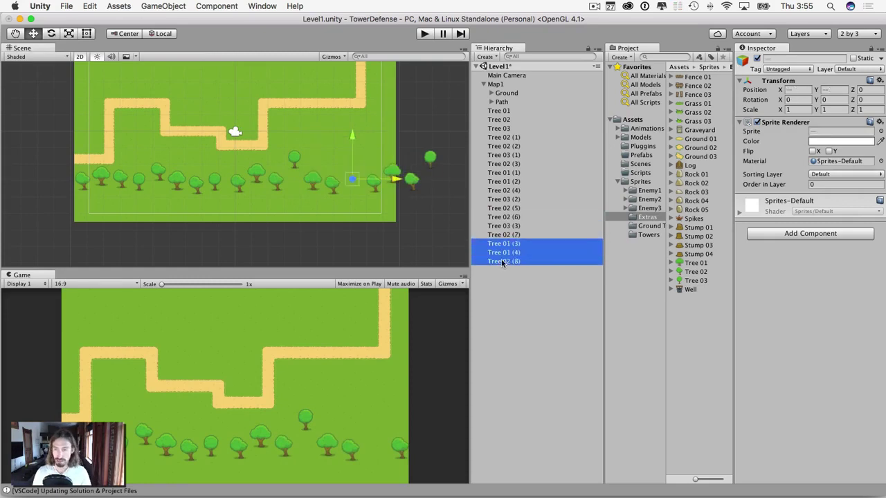
mouse_move(395, 181)
left_mouse_down()
mouse_move(358, 180)
mouse_move(395, 181)
left_mouse_up()
left_click(497, 244)
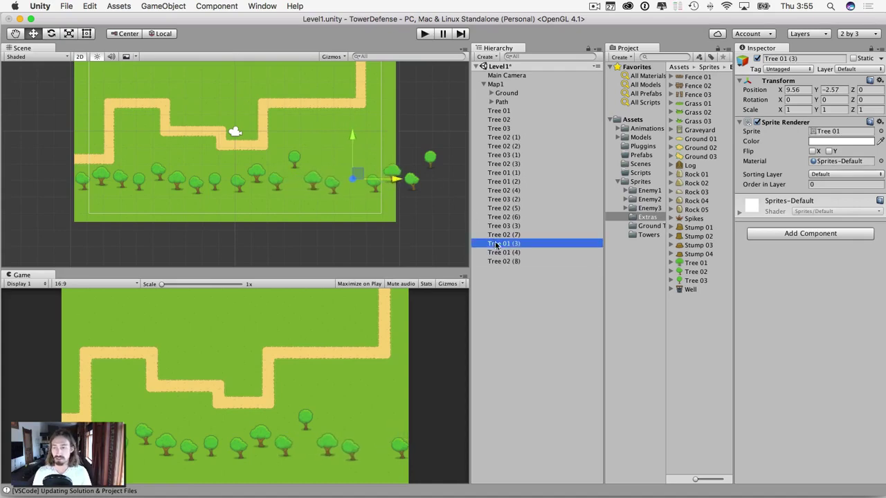
left_click(496, 254)
left_click(497, 244)
left_click(497, 235)
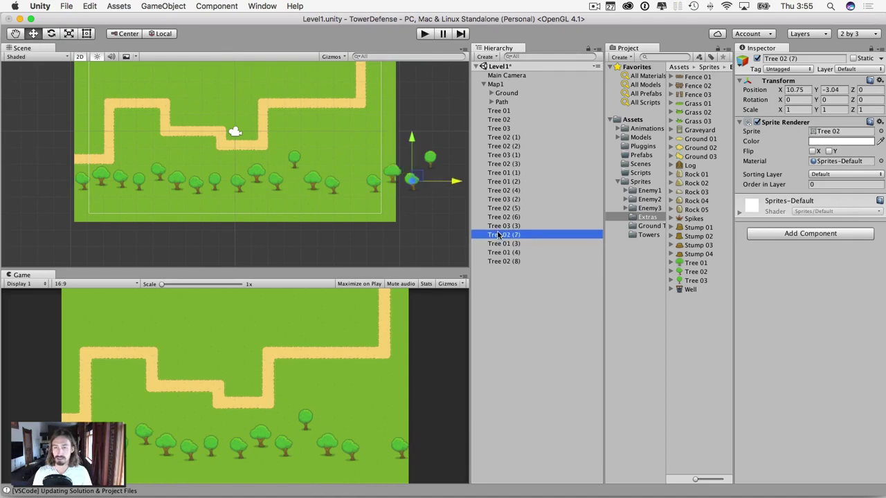
left_click(497, 226)
left_click(497, 244)
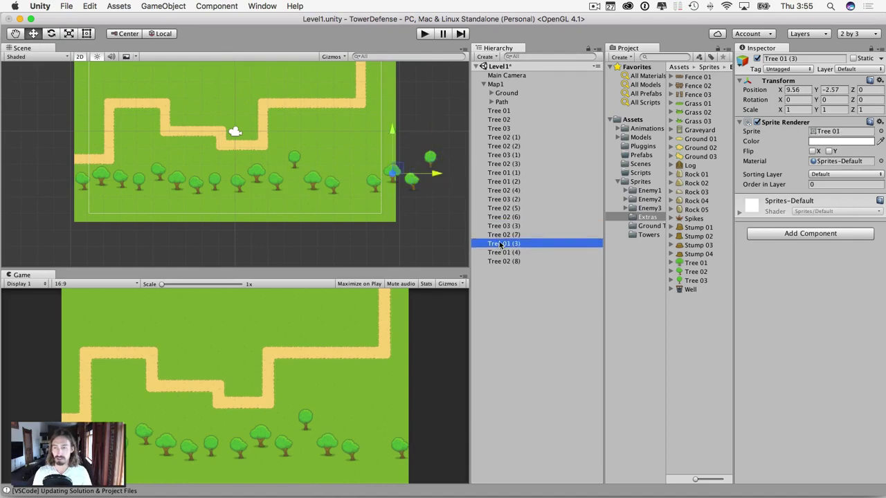
mouse_move(436, 178)
left_mouse_down()
mouse_move(411, 179)
mouse_move(430, 177)
left_mouse_up()
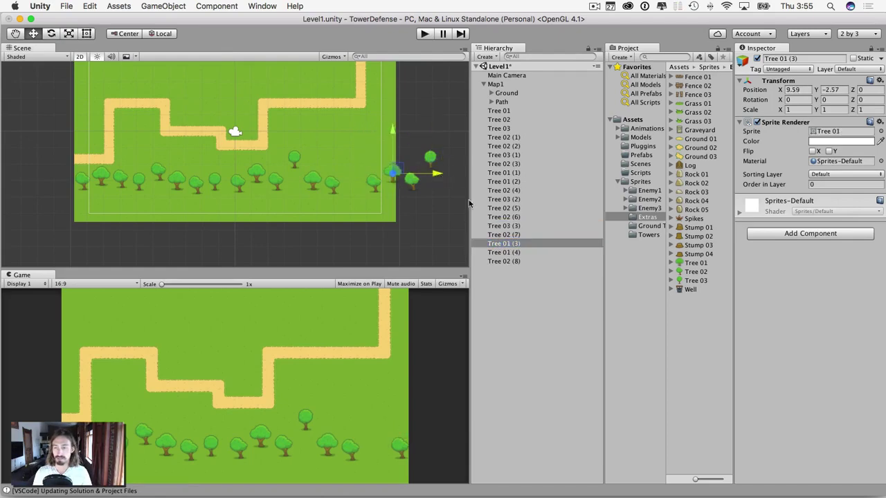
Step: Move Tree 03 (3), Tree 02 (7) and Tree 01 (3) together left along X onto the map, with Tree 03 (3) at about X 8.18
left_click(498, 227)
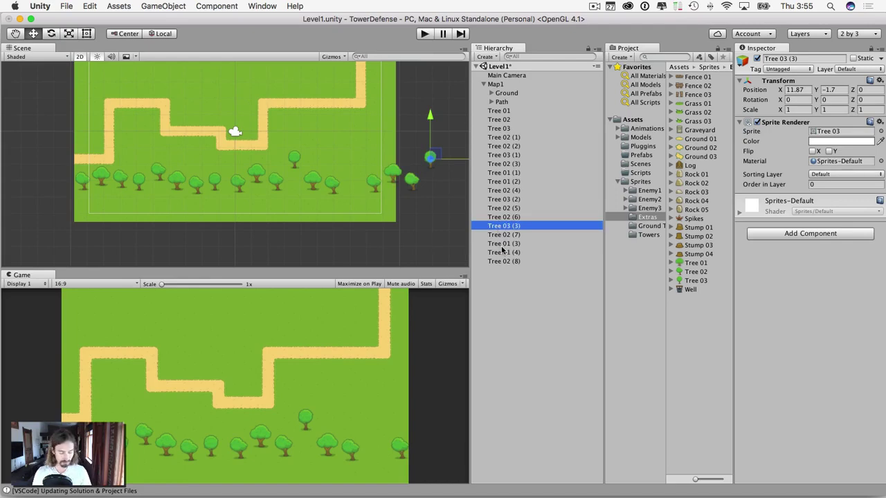
left_click(502, 252, "shift")
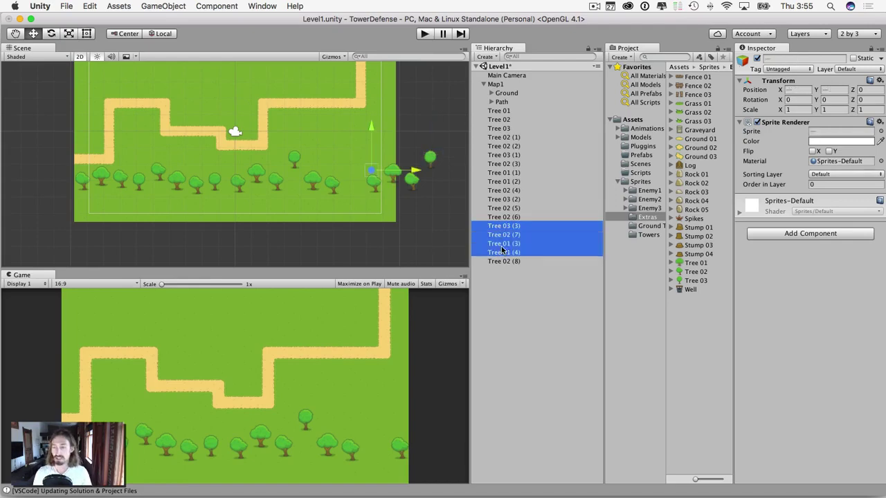
left_click(502, 244)
left_click(483, 228, "shift")
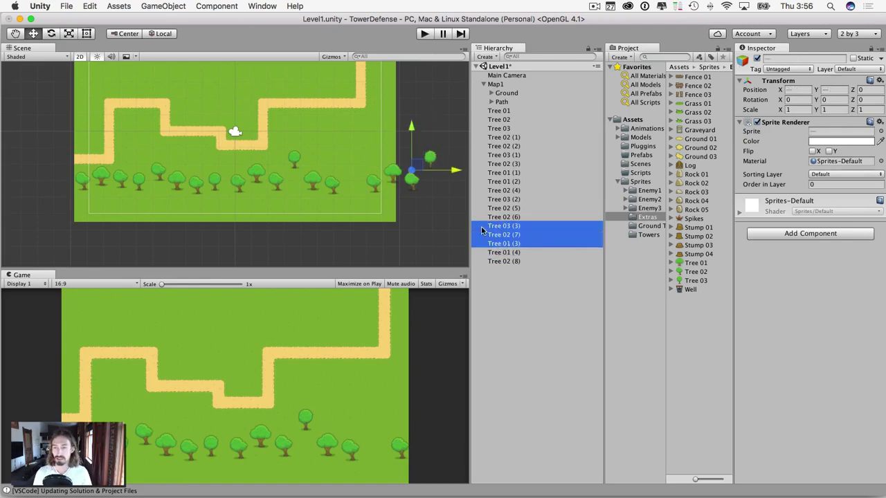
left_click_drag(453, 172, 393, 174)
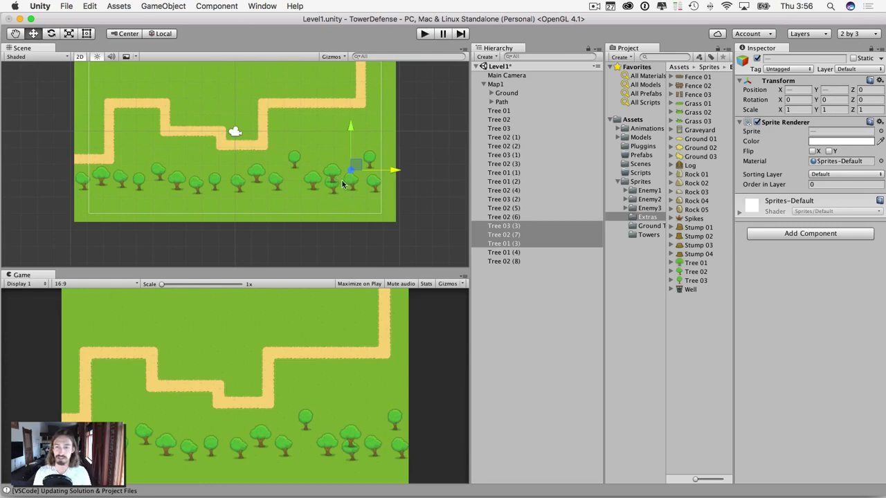
Step: Raise Tree 01 (3) clear of the tree it overlaps to about Y -1.96, and leave the Ground group collapsed
left_click(508, 225)
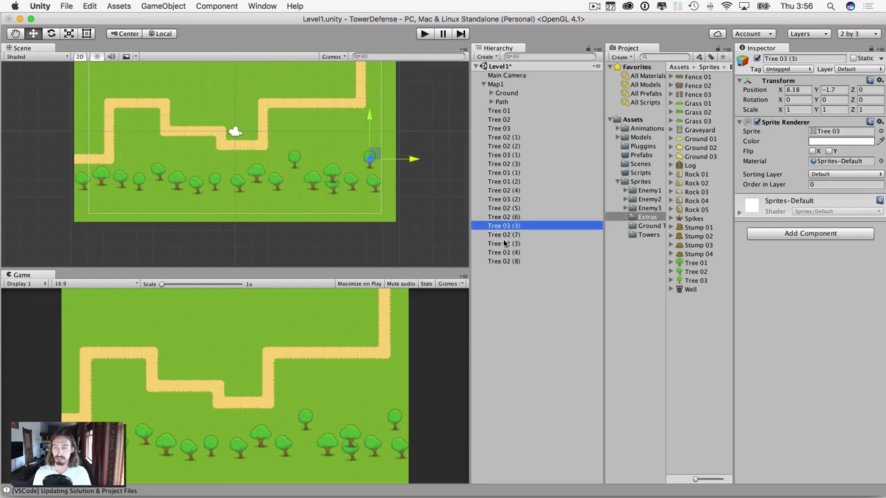
left_click(505, 243)
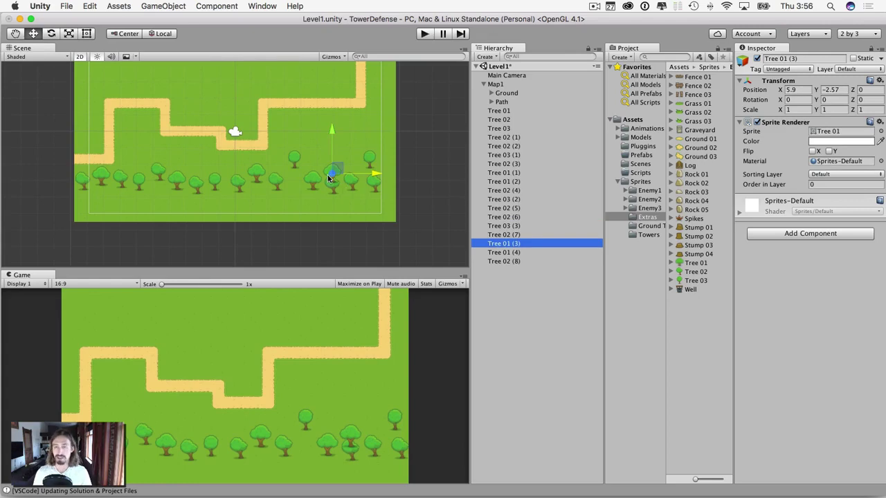
left_click_drag(330, 129, 329, 117)
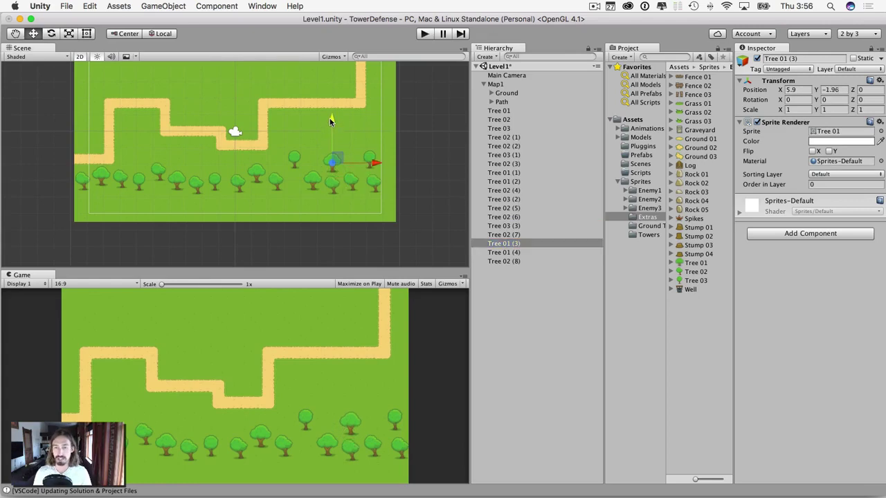
left_click(252, 197)
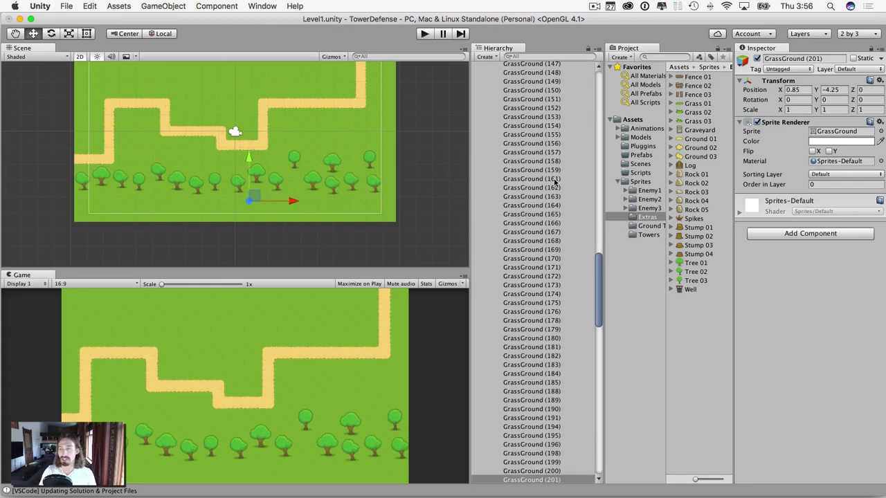
scroll(554, 182, "down", 5)
scroll(553, 191, "up", 20)
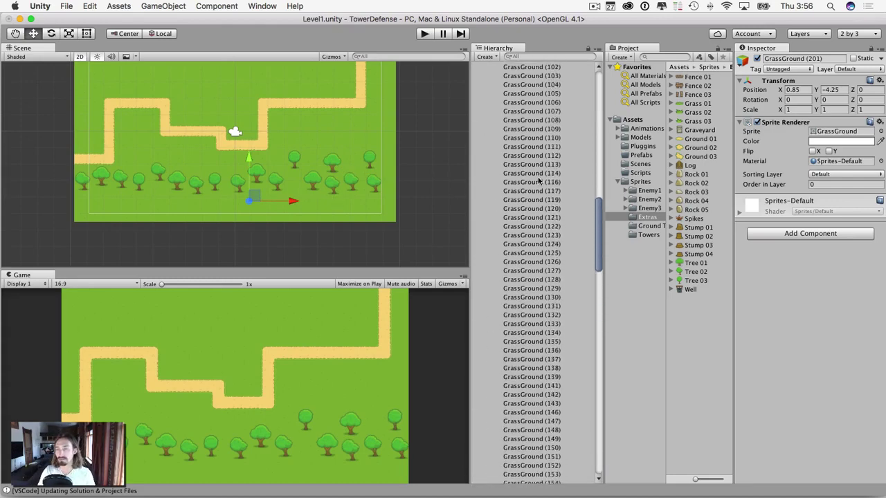
left_click(491, 93)
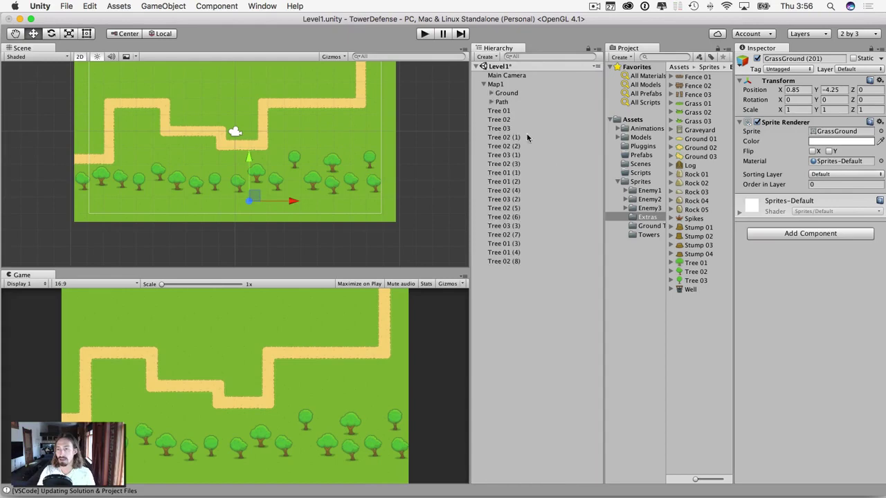
Step: Set Order in Layer to -1 for all the trees, from Tree 01 through Tree 02 (8)
left_click(502, 112)
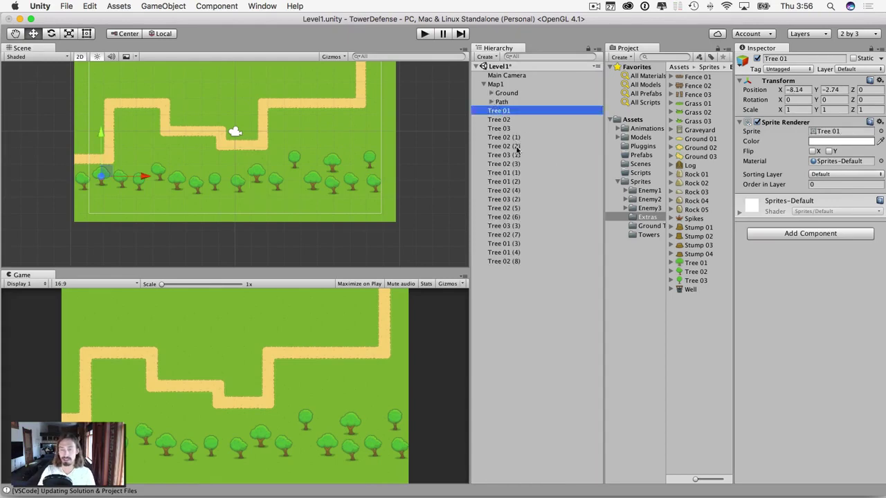
left_click(498, 261, "shift")
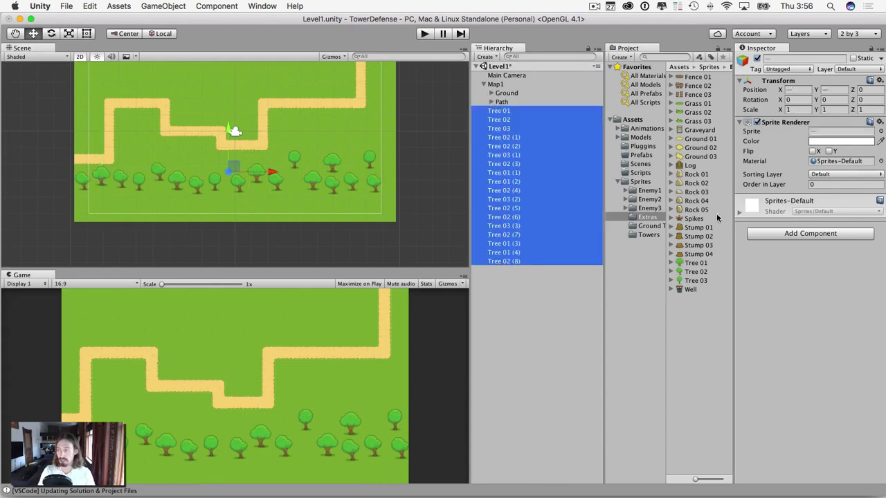
left_click(815, 183)
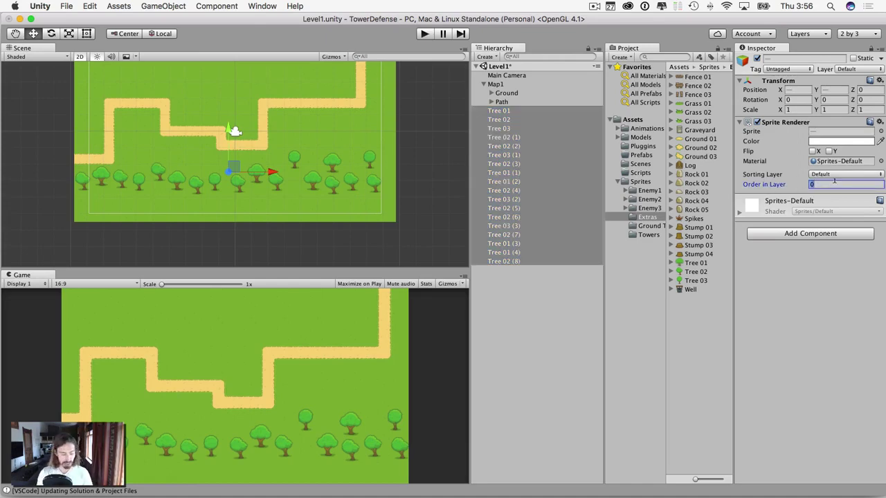
type("-1")
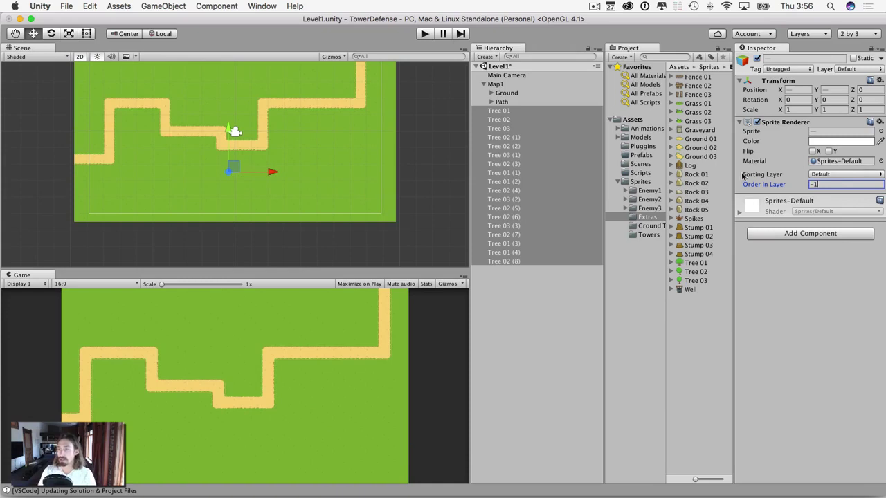
Step: Add a new sorting layer named Items after Default in the project's Sorting Layers
left_click(833, 176)
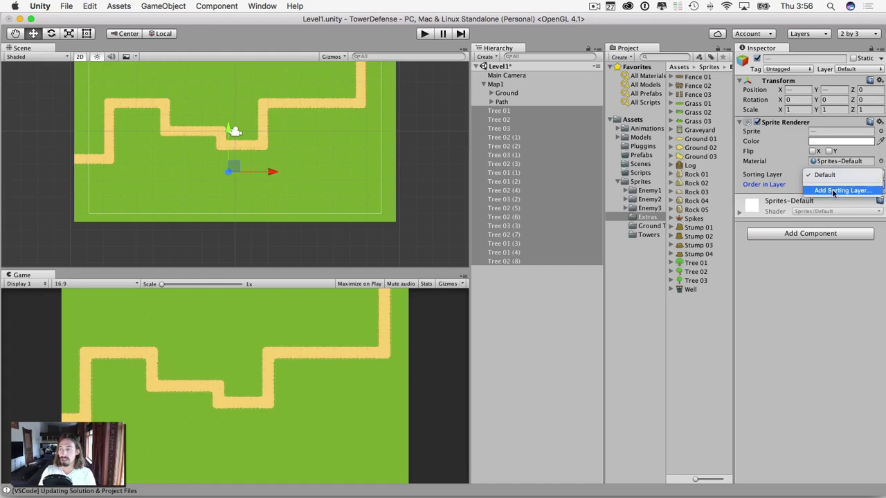
left_click(833, 191)
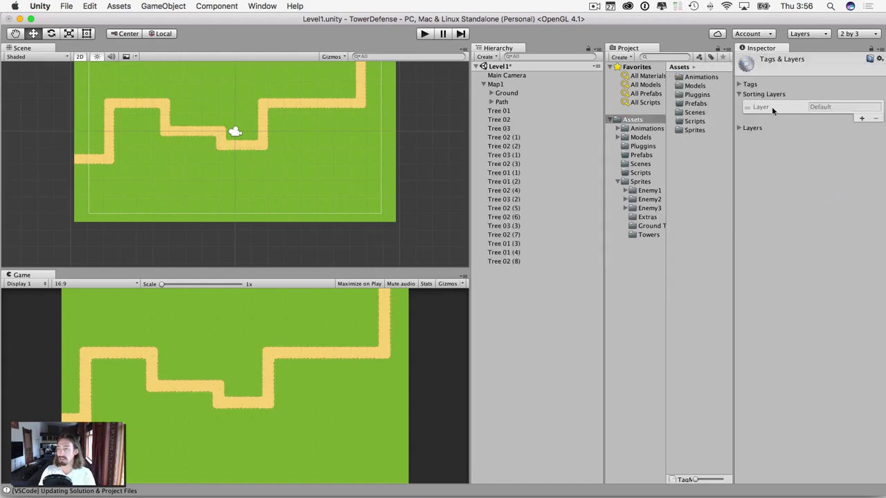
left_click(861, 120)
left_click(825, 117)
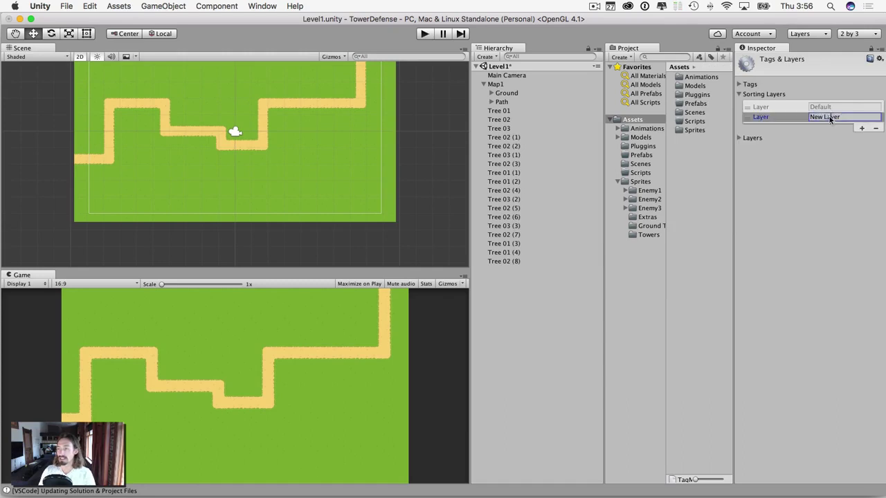
left_click(821, 117)
key("super+a")
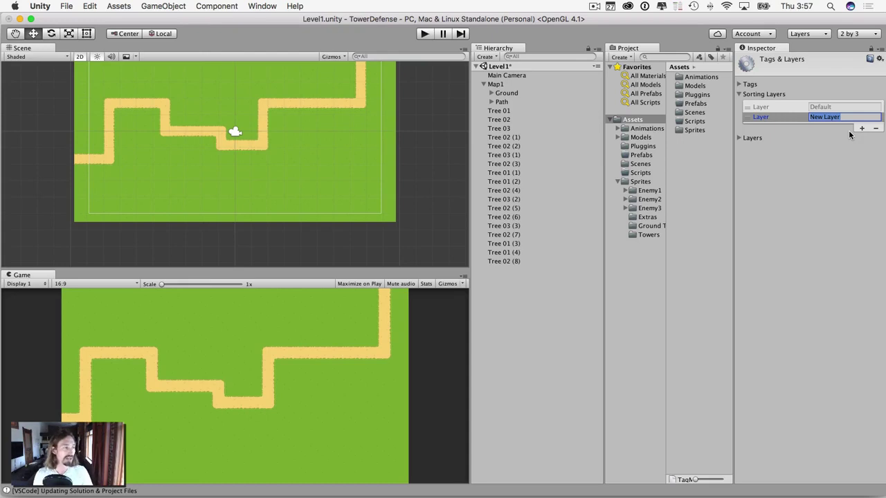
type("E")
key("BackSpace")
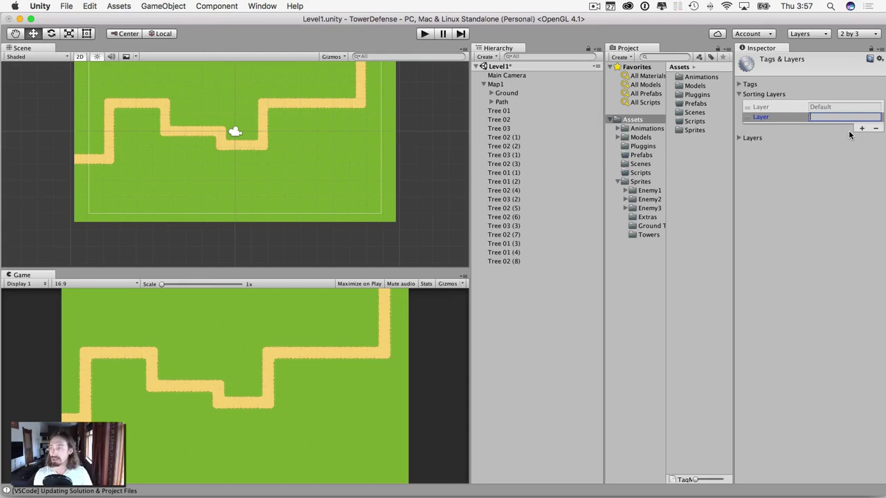
type("Items")
key("Return")
Step: Assign all the trees, from Tree 01 through Tree 02 (8), to the Items sorting layer with Order in Layer 0
left_click(503, 128)
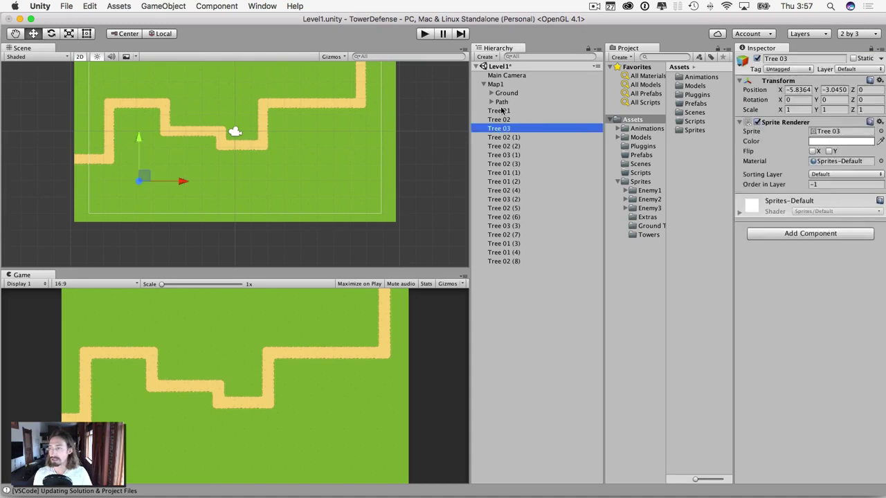
left_click(500, 110)
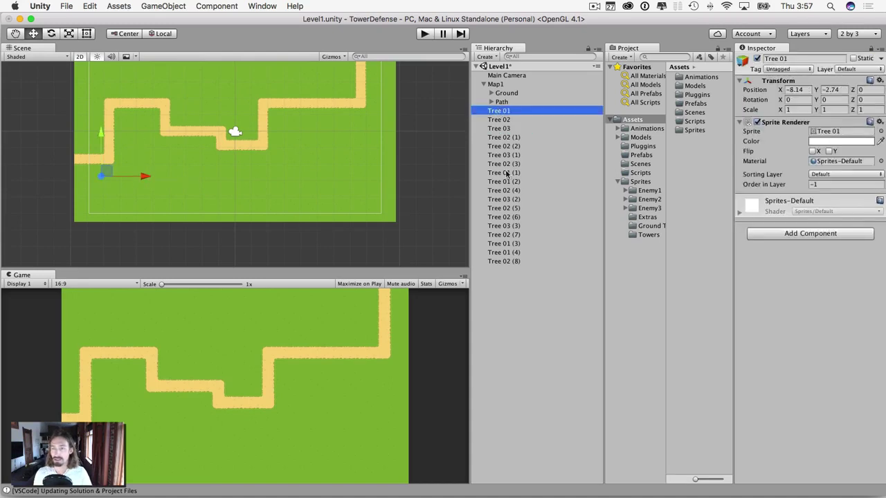
left_click(500, 261, "shift")
left_click(845, 174)
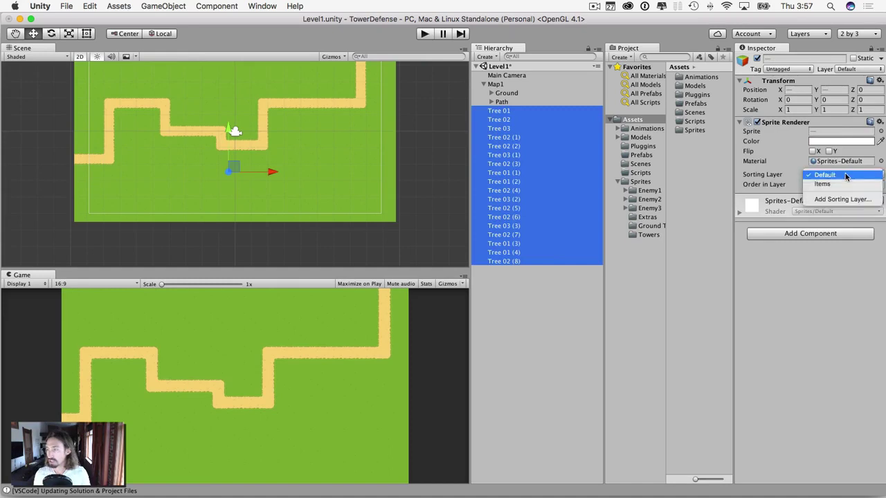
left_click(837, 183)
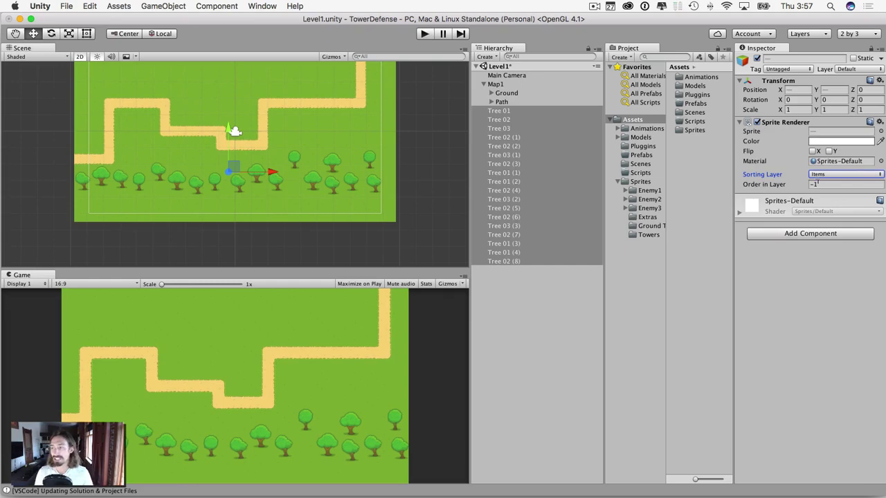
left_click(828, 182)
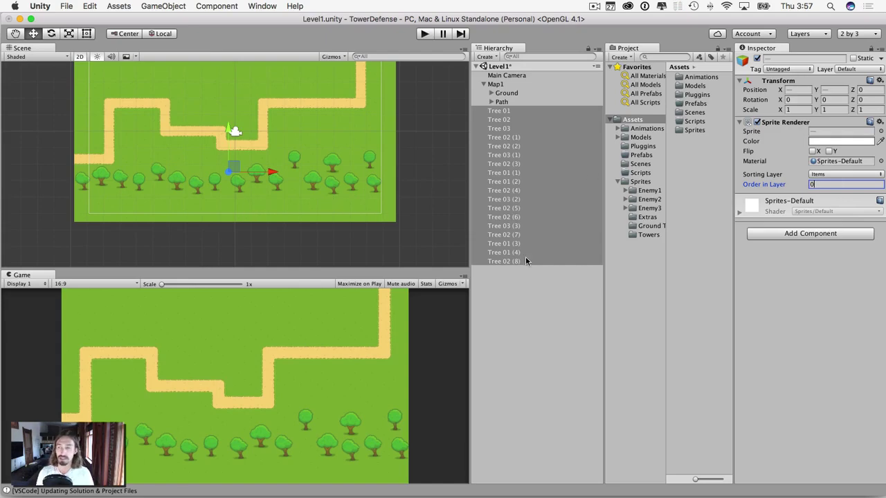
left_click(529, 315)
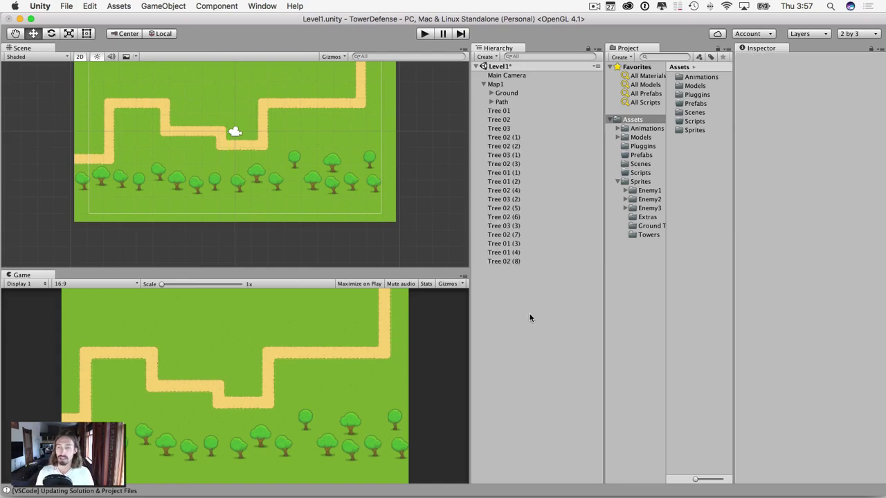
Step: Create an empty child object under Map1 and name it Trees
right_click(496, 86)
left_click(498, 88)
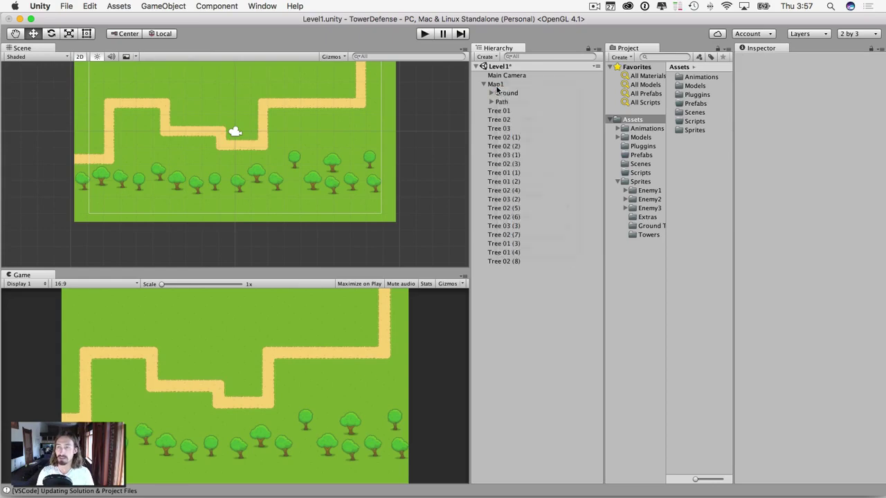
key("Return")
key("Escape")
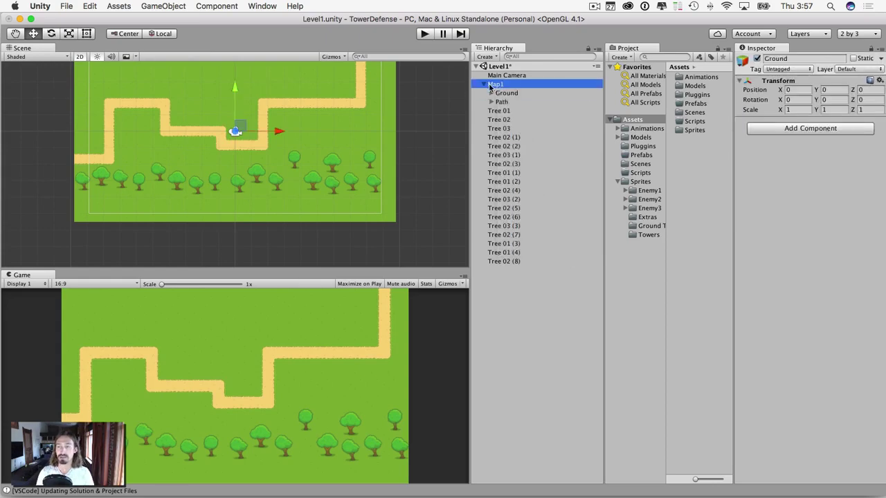
right_click(503, 83)
left_click(524, 173)
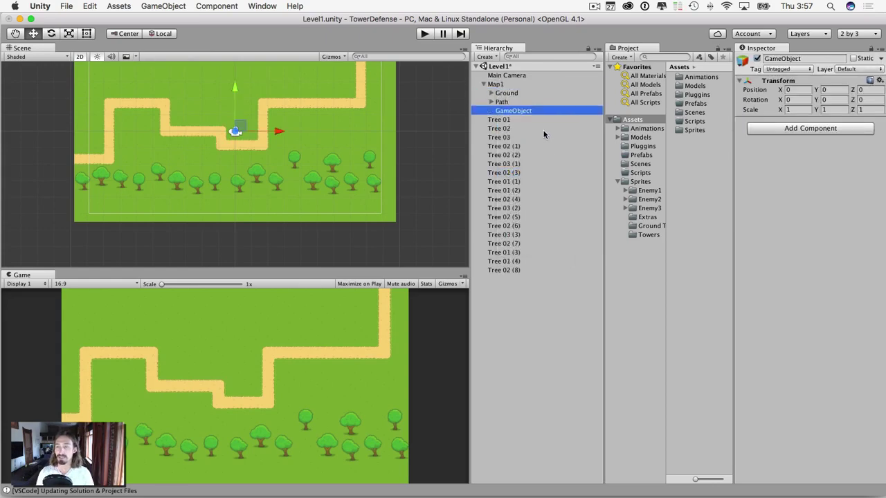
left_click(514, 111)
type("Trees")
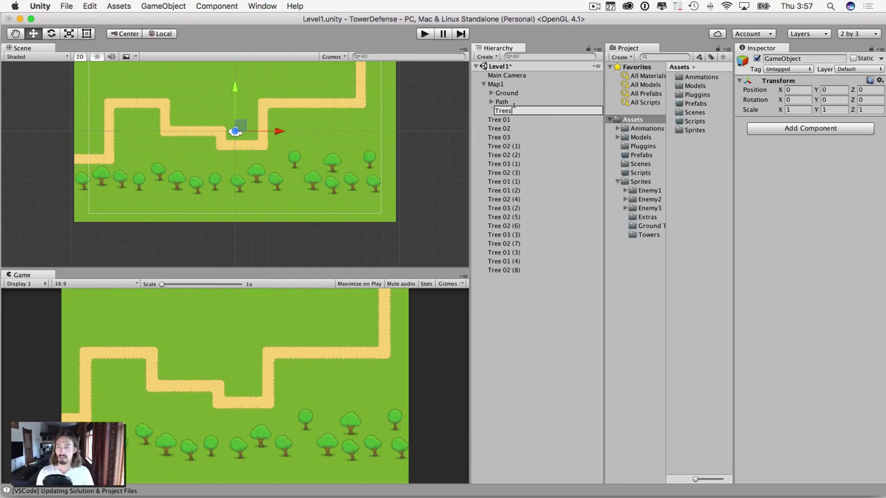
key("Return")
Step: Parent all the tree objects, from Tree 01 through Tree 02 (8), to the Trees object and collapse the group
left_click(504, 121)
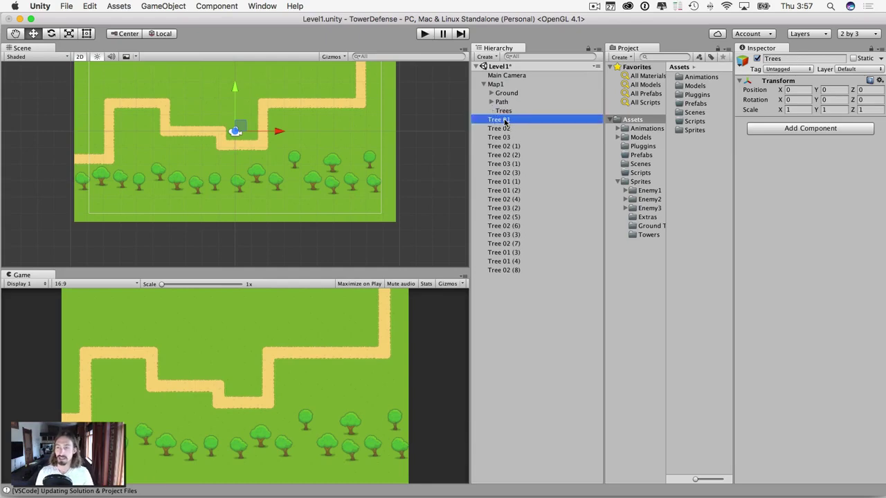
left_click(498, 270, "shift")
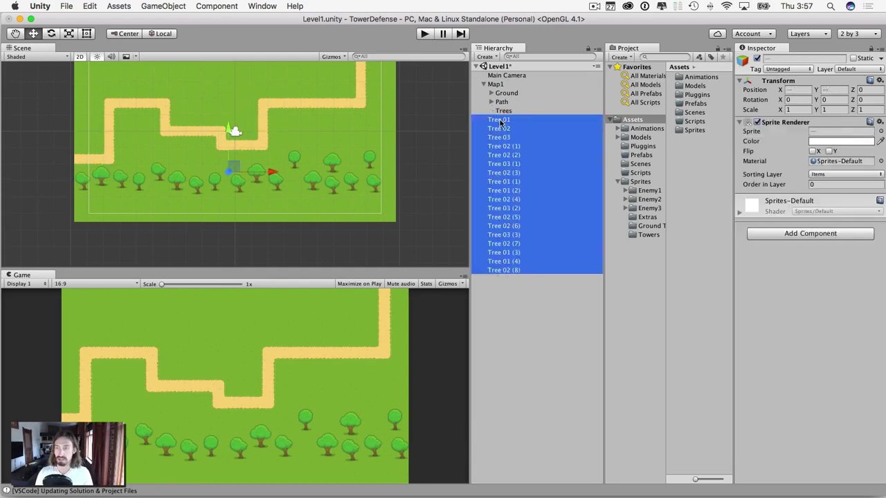
mouse_move(499, 122)
left_mouse_down()
mouse_move(503, 84)
mouse_move(505, 113)
left_mouse_up()
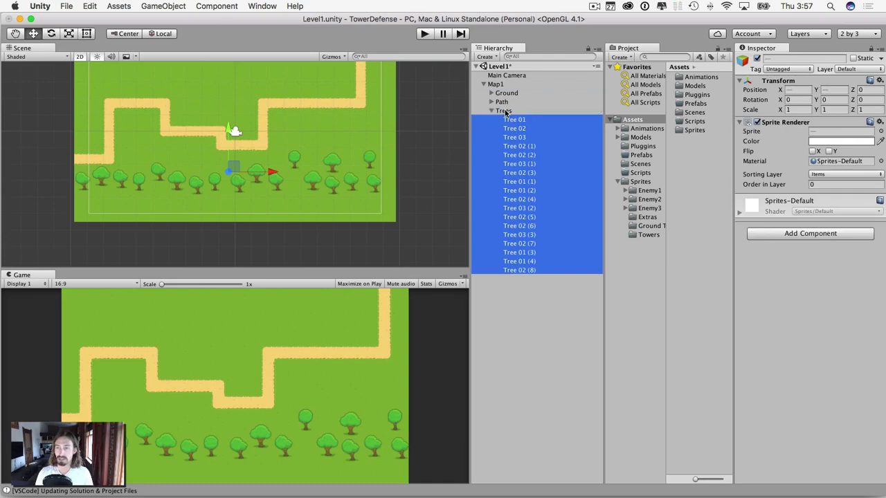
left_click(491, 111)
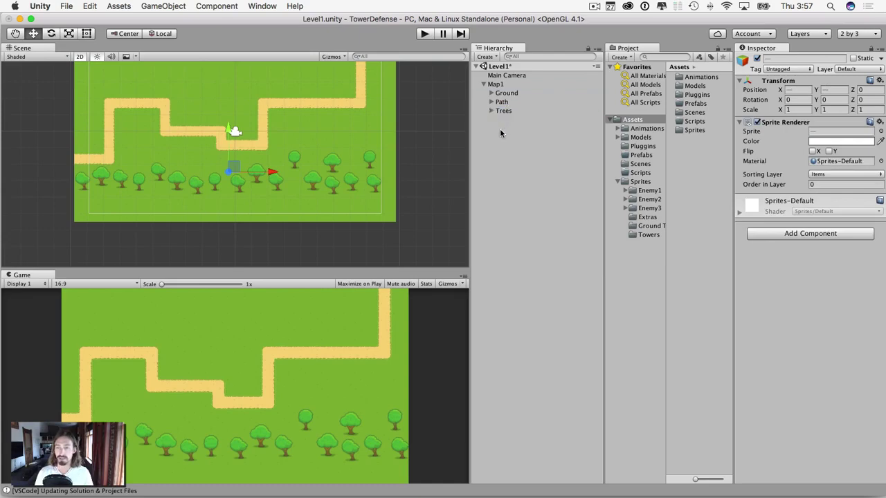
Step: Place Tree 01, Tree 02 and Tree 03 from Extras below the tree row at about (-8.06, -4.36), (-6.93, -3.97) and (-6.19, -4.56)
scroll(370, 162, "down", 3)
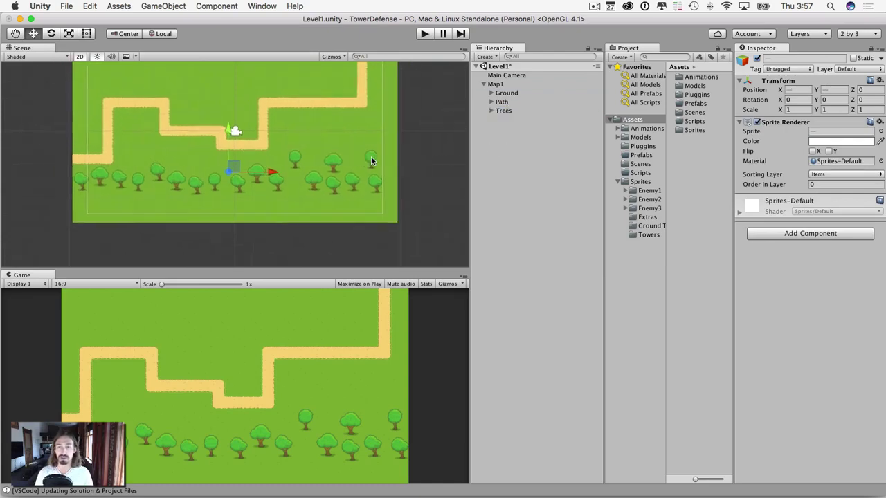
left_click(15, 34)
left_click_drag(300, 183, 302, 207)
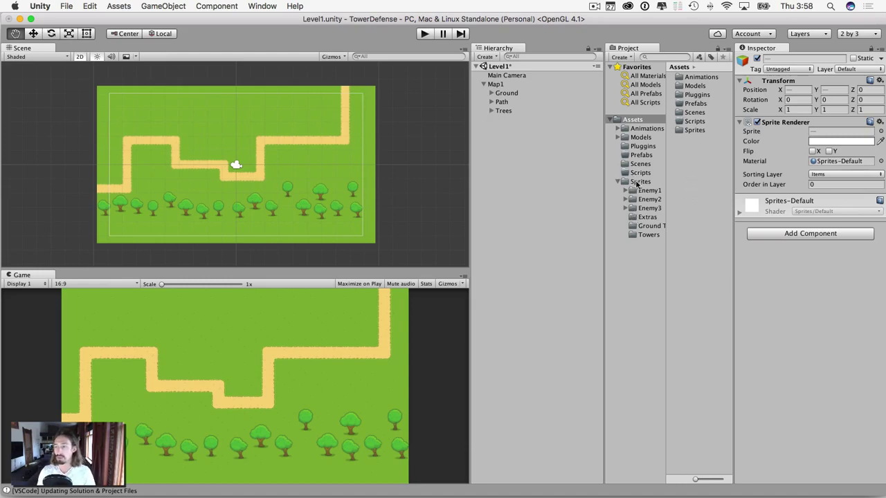
left_click(646, 218)
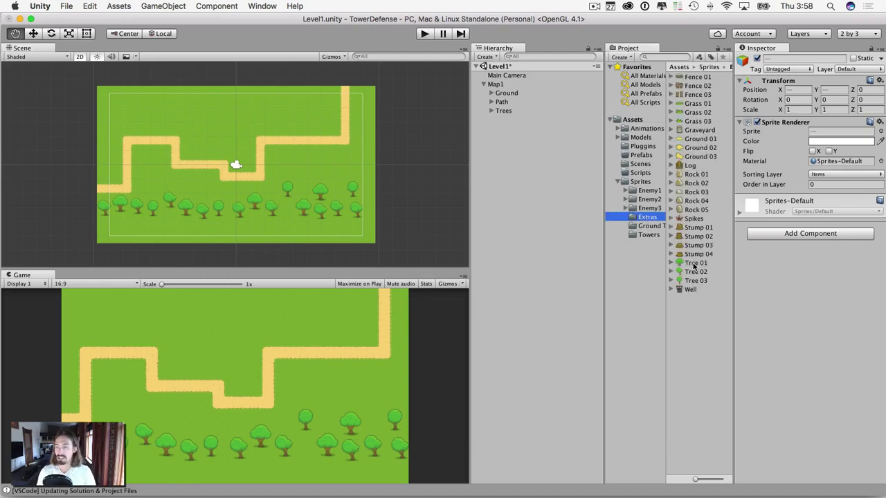
left_click_drag(694, 264, 121, 229)
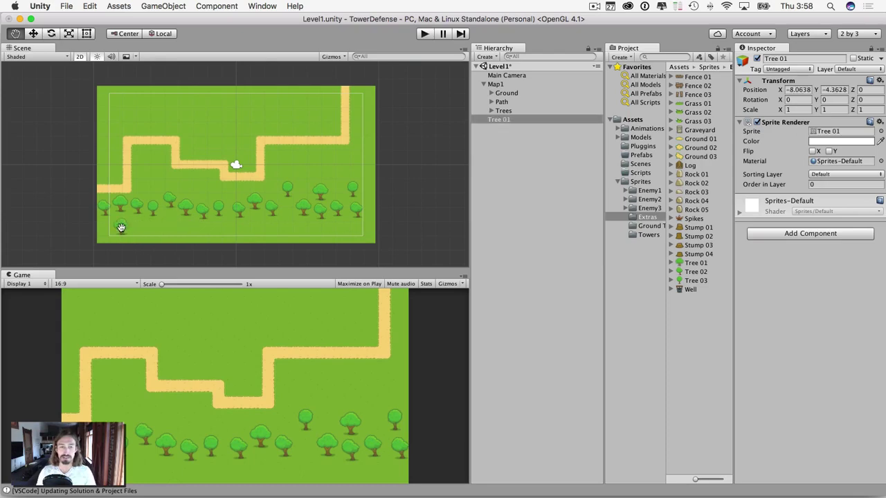
left_click(507, 120)
left_click_drag(692, 272, 137, 220)
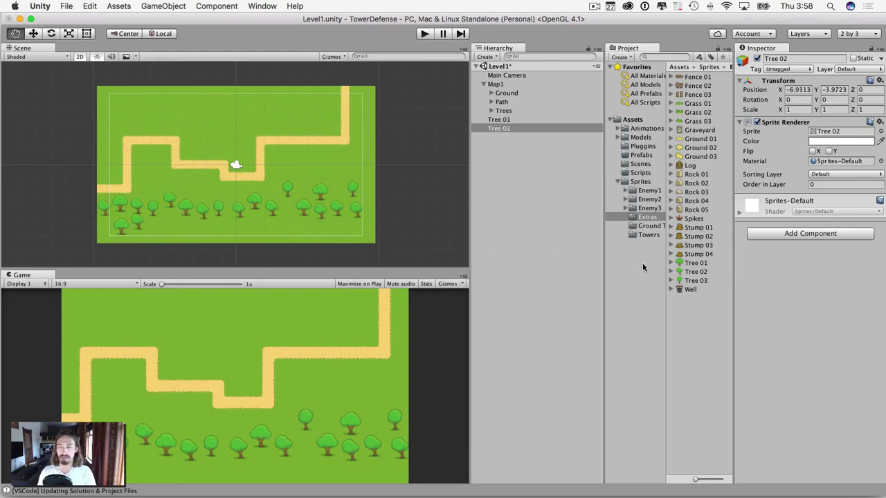
left_click_drag(695, 280, 147, 232)
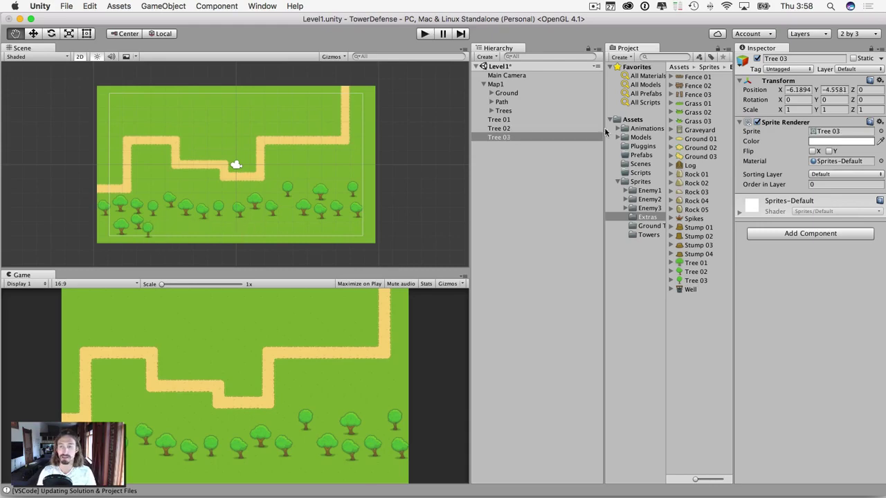
Step: Set the three new trees' Sorting Layer to Items and their Order in Layer to 1
left_click(503, 120)
left_click(501, 138, "shift")
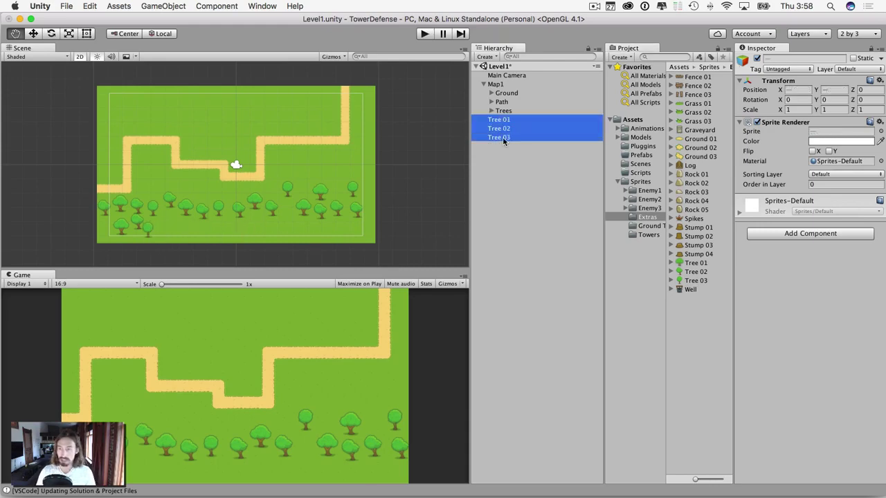
left_click(829, 174)
left_click(823, 183)
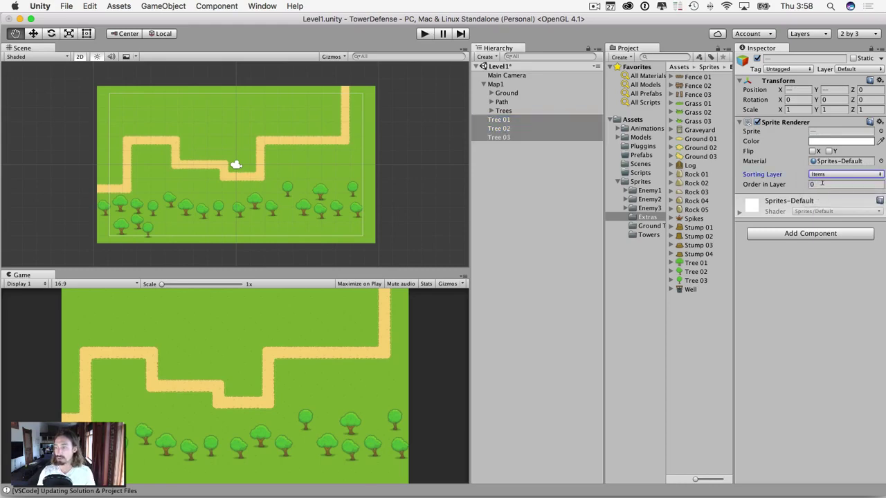
left_click(819, 184)
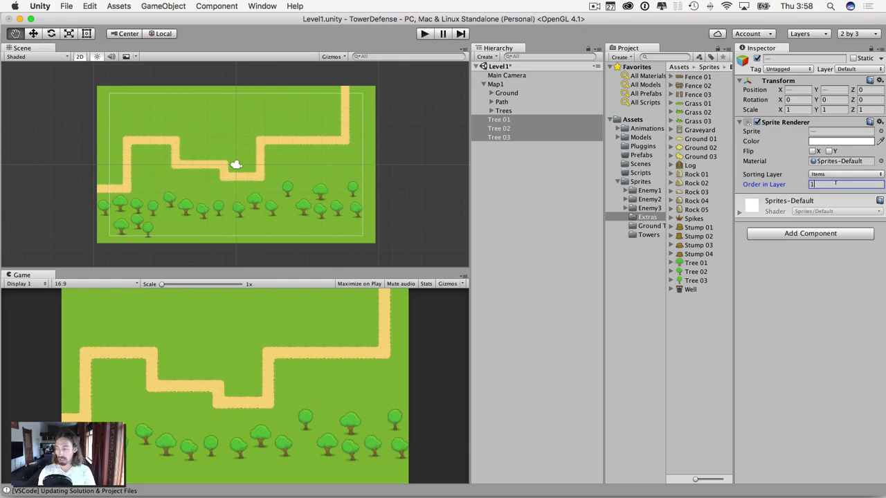
key("Return")
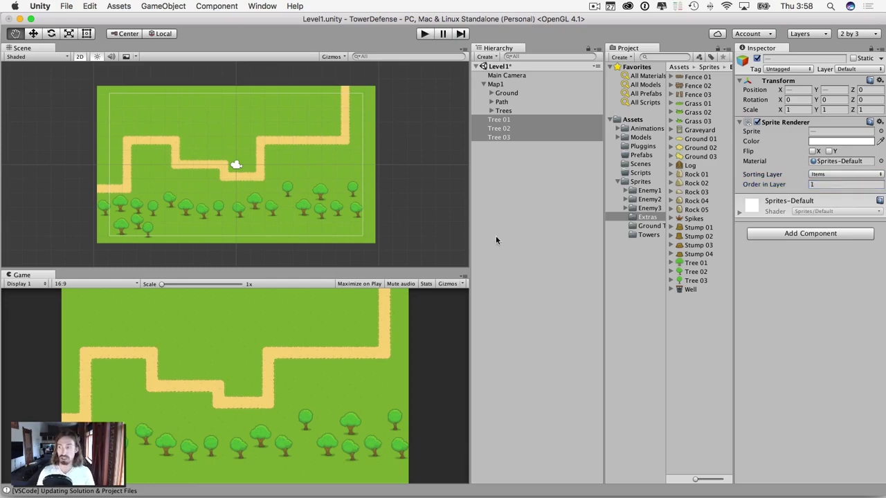
left_click(521, 156)
Step: Move the new Tree 01, Tree 02 and Tree 03 together slightly up along Y toward the existing tree row
left_click(499, 119)
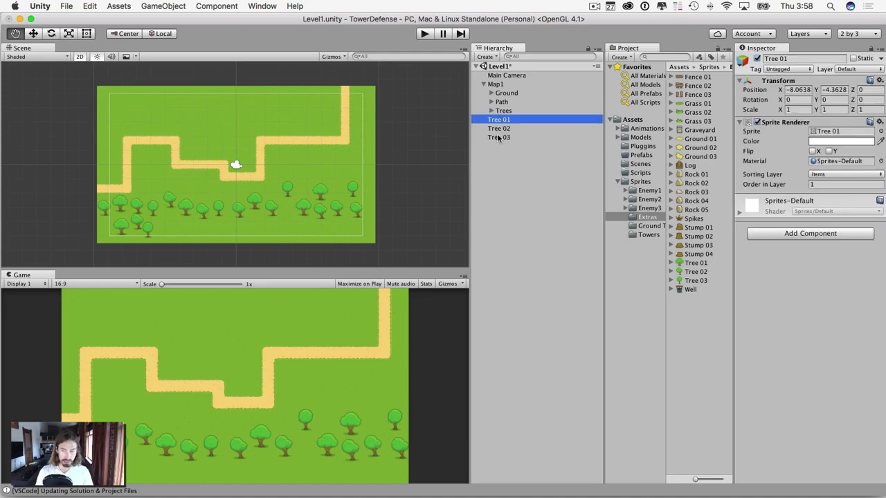
left_click(498, 137, "shift")
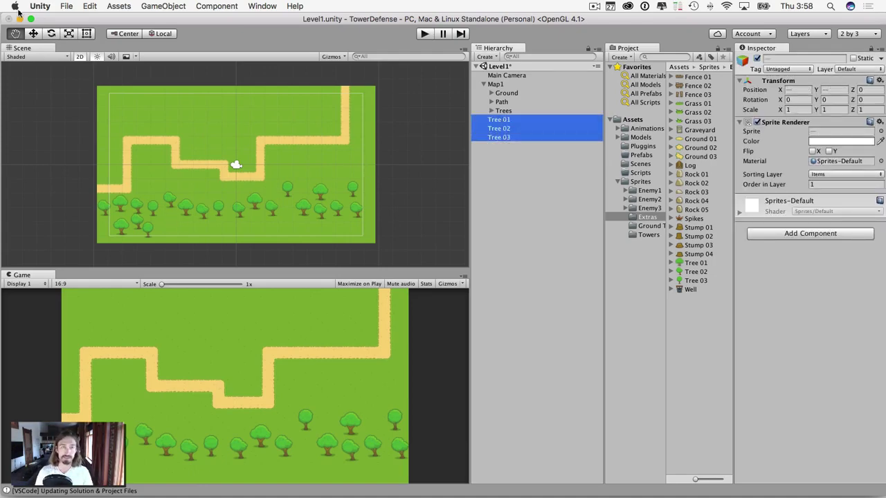
left_click(34, 34)
left_click(16, 34)
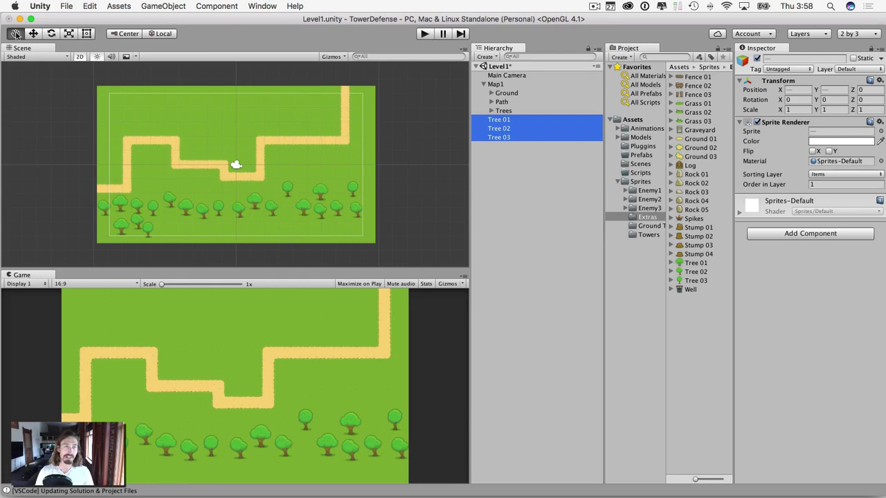
left_click_drag(175, 113, 153, 97)
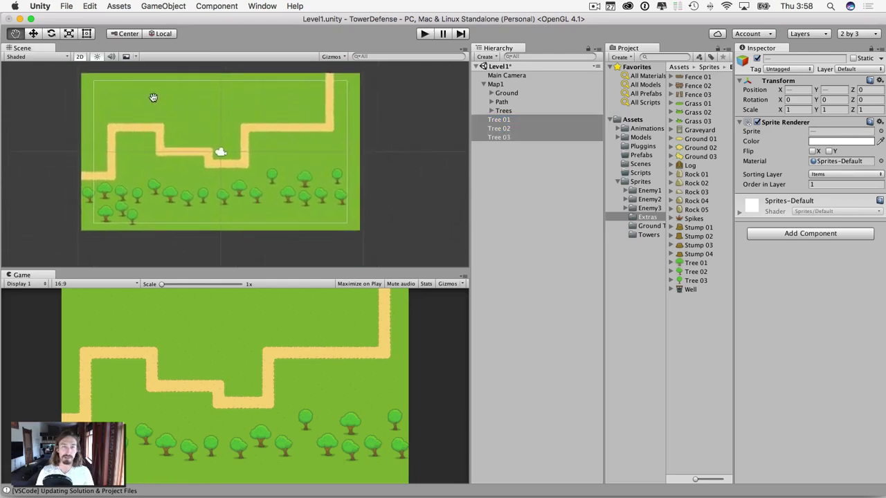
left_click(33, 34)
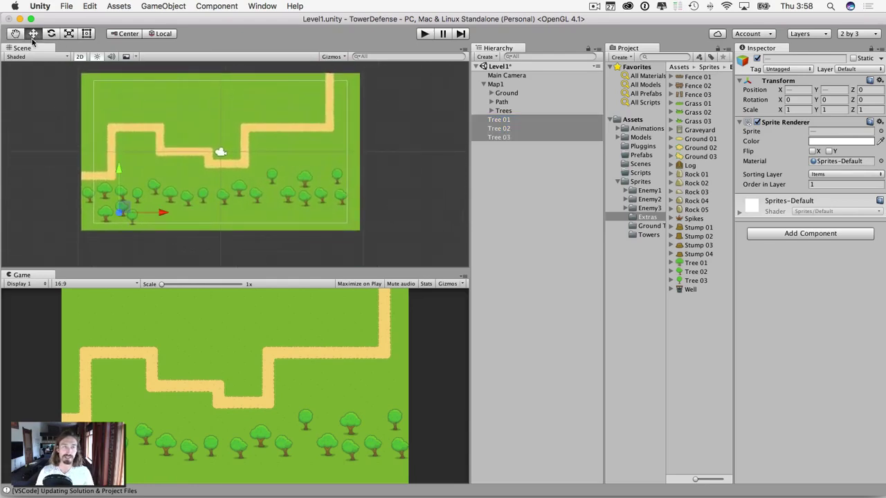
mouse_move(119, 167)
left_mouse_down()
mouse_move(120, 134)
mouse_move(118, 164)
left_mouse_up()
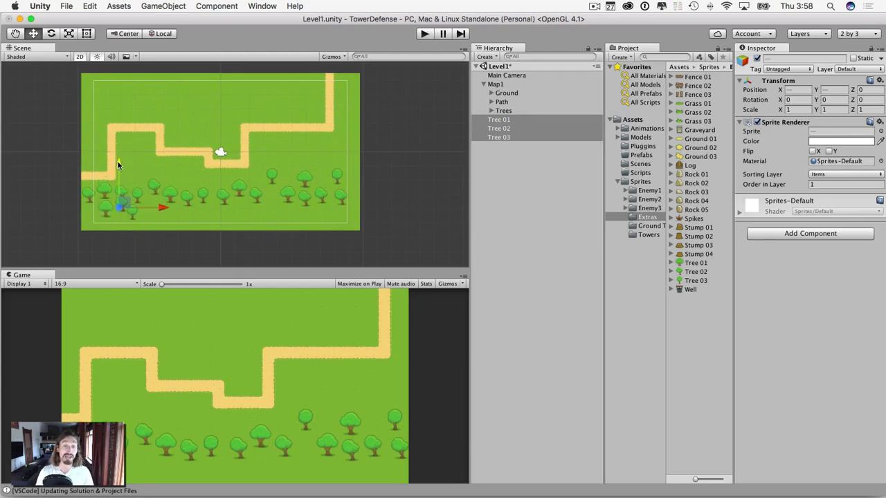
Step: Shift the three lower-row trees to the map's left edge and slightly up, and place a duplicate set just to their right
left_click_drag(167, 210, 154, 209)
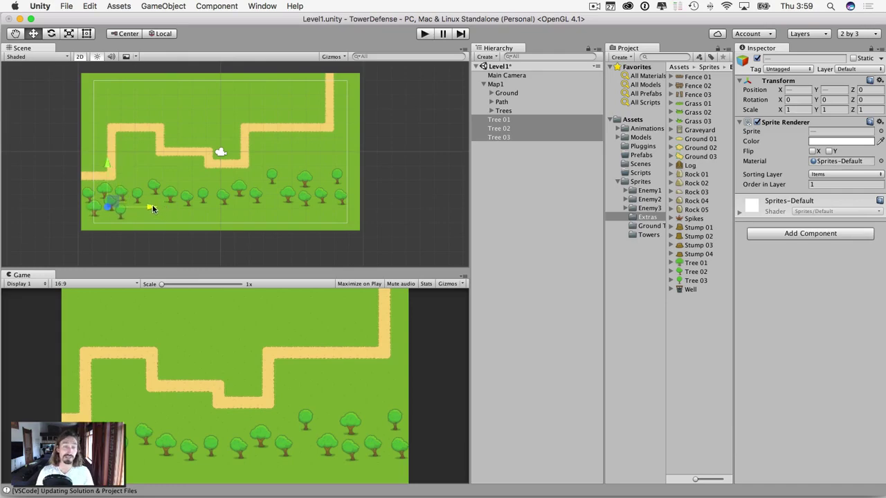
left_click_drag(108, 165, 108, 163)
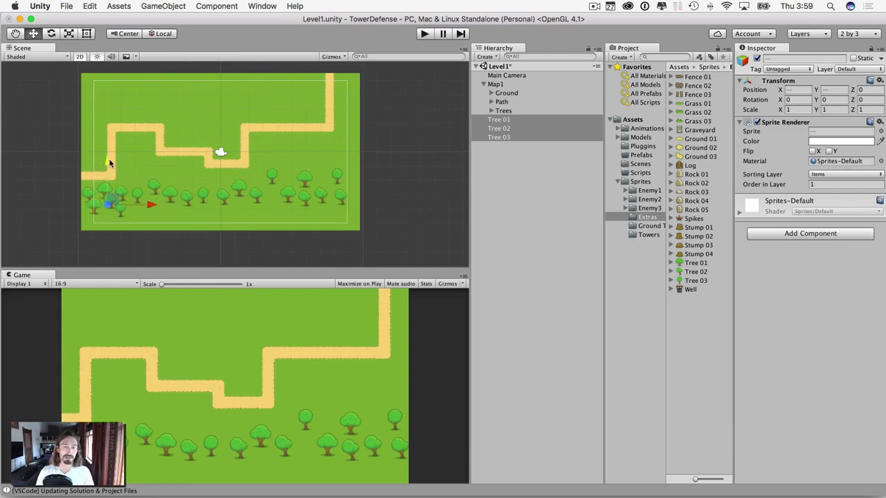
left_click(499, 120)
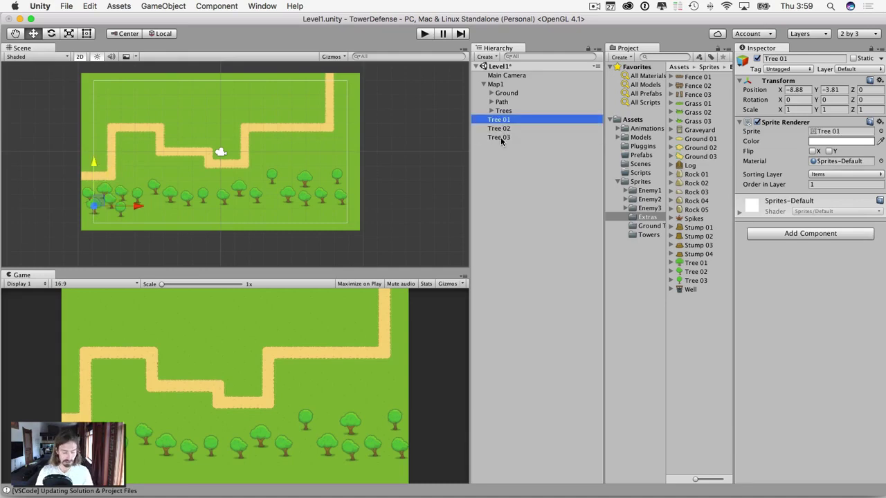
left_click(500, 138, "shift")
key("super+d")
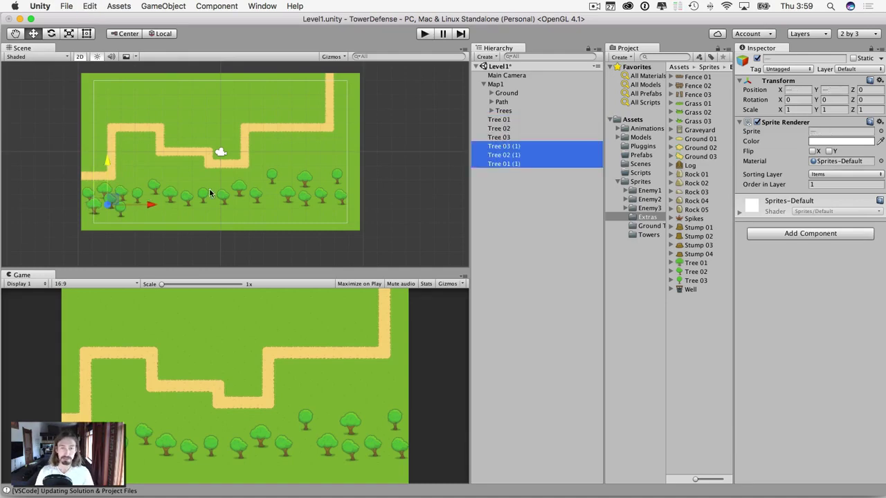
left_click_drag(149, 204, 187, 205)
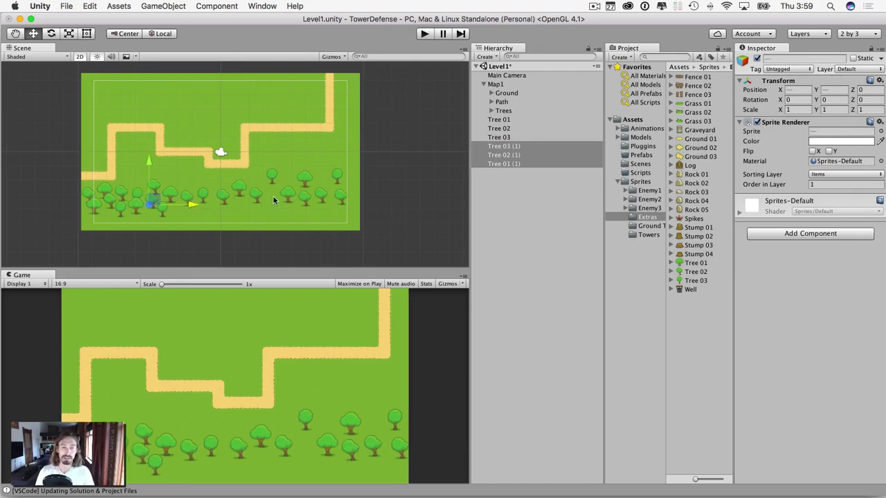
Step: Duplicate the six lower-row trees twice, moving each copy right along X to extend the row across the map
left_click(498, 120)
left_click(499, 164, "shift")
key("super+d")
left_click_drag(172, 204, 256, 207)
key("super+d")
left_click_drag(211, 168, 298, 168)
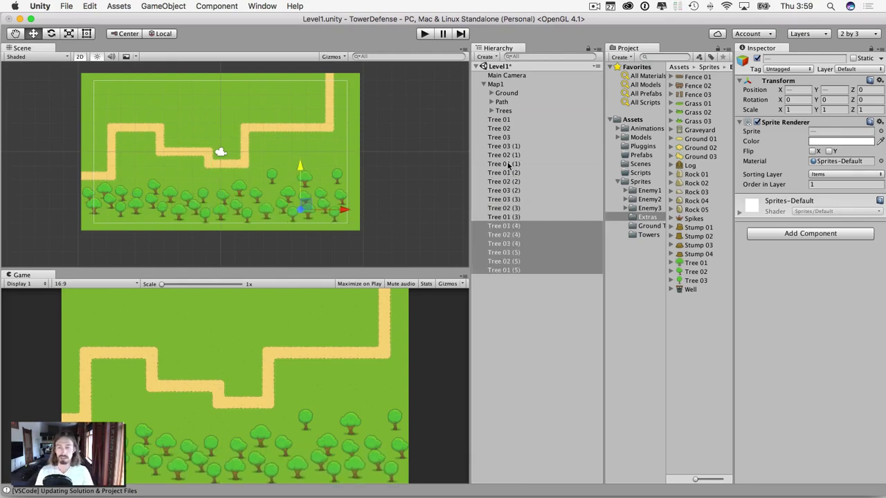
left_click(519, 301)
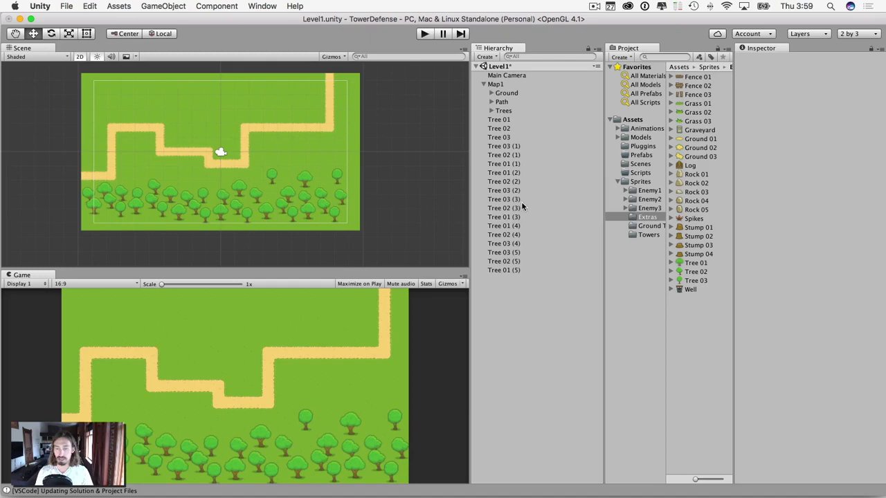
Step: Parent all the loose trees, from Tree 01 through Tree 01 (5), to the Trees object and collapse the group
left_click(495, 121)
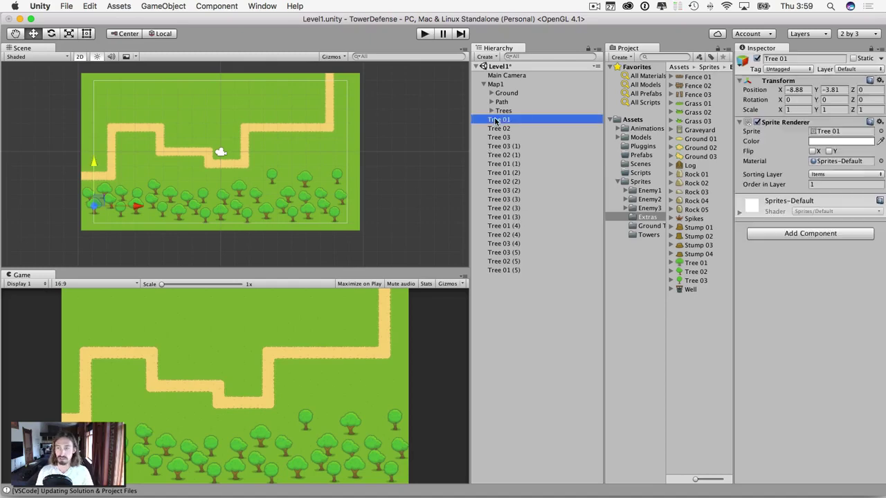
left_click(503, 270, "shift")
left_click_drag(498, 122, 501, 113)
left_click(495, 112)
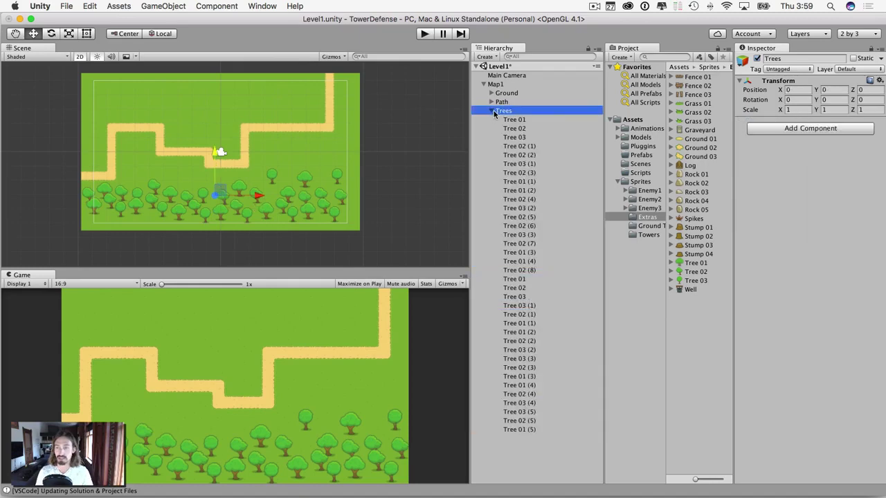
left_click(491, 112)
Step: Rename the Trees group as Tree1
left_click(496, 112, "super")
left_click(498, 112)
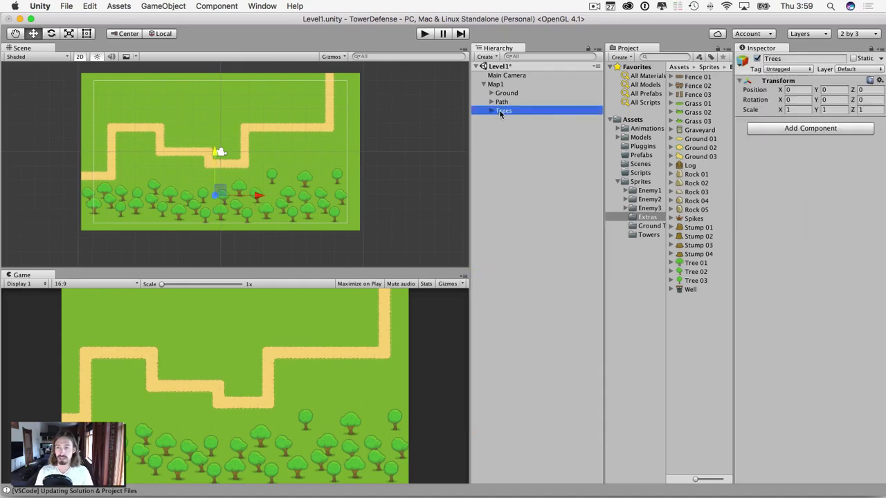
left_click(510, 112)
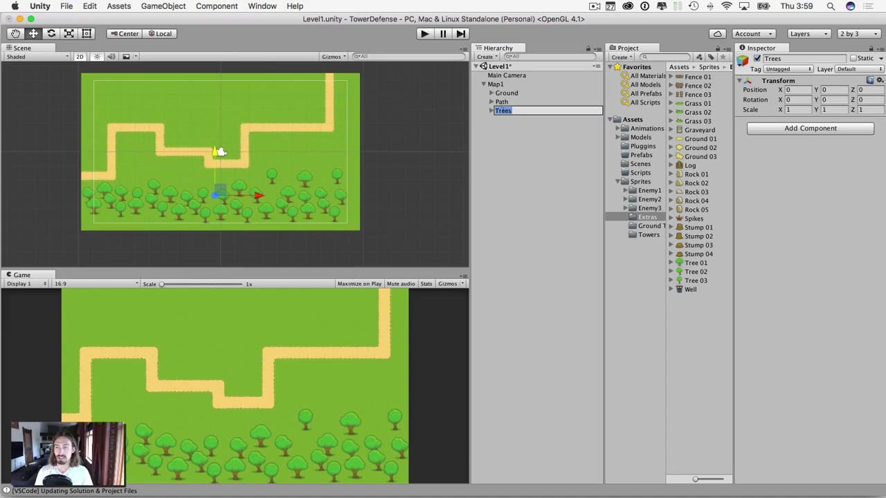
left_click(514, 113)
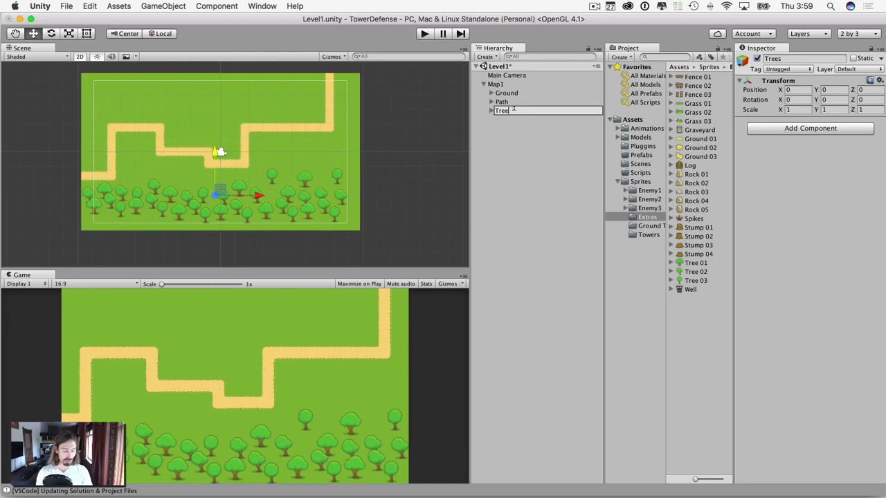
key("Return")
Step: Duplicate the Tree1 group and rename the copy as Tree2
right_click(512, 111)
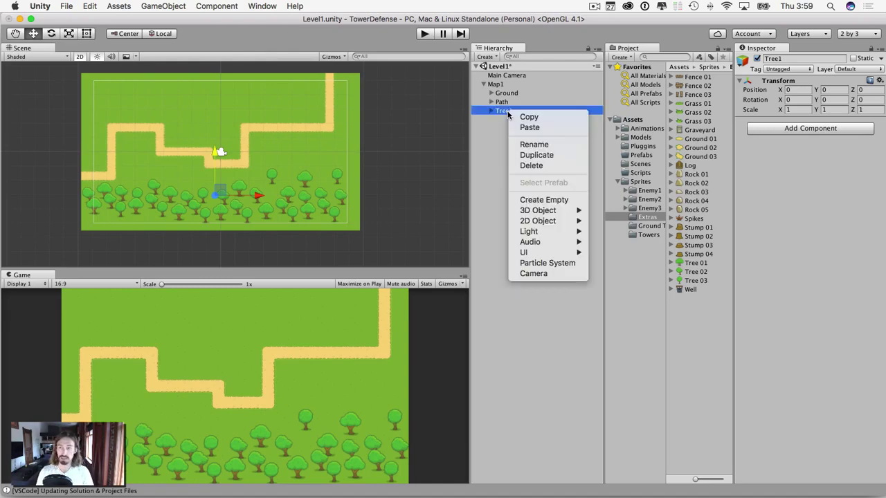
left_click(523, 155)
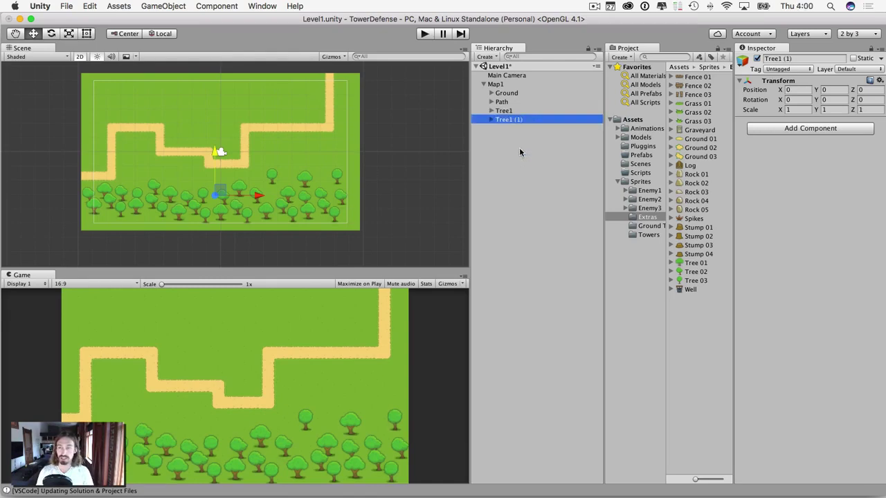
left_click(518, 120)
left_click(526, 119)
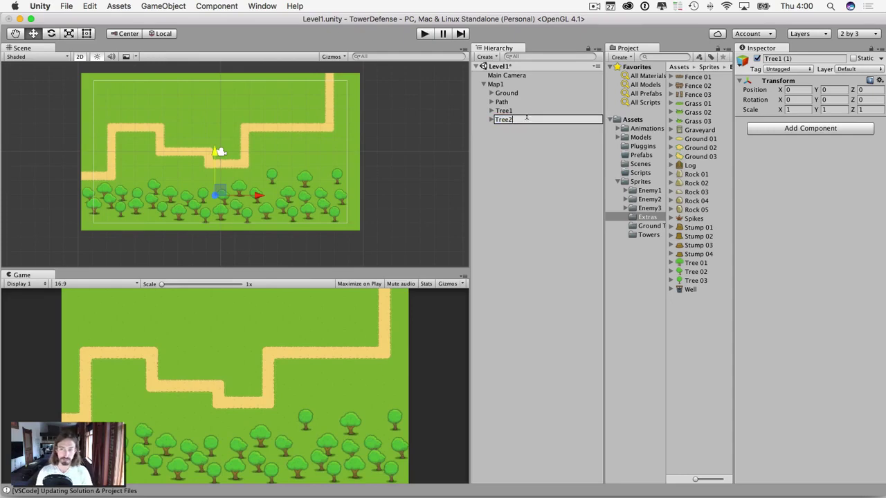
key("Return")
Step: Move the Tree2 group up along Y to about 8.05, so its trees line the area above the path
left_click(504, 119)
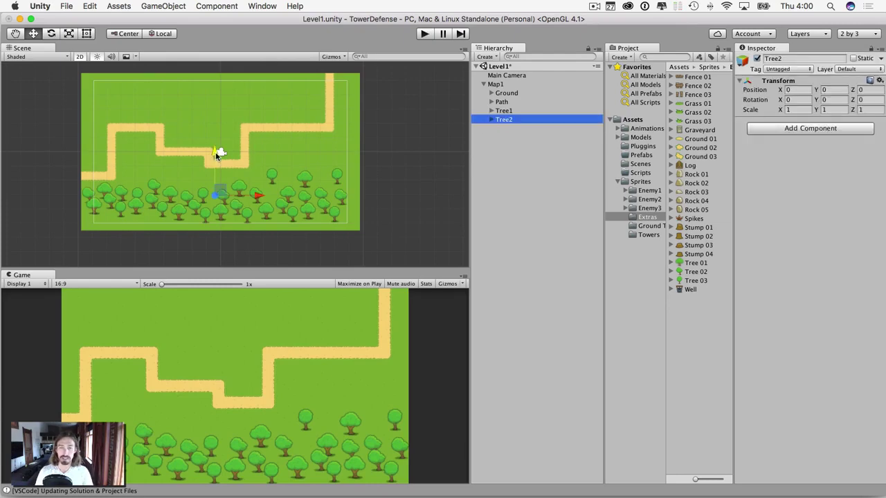
left_click_drag(215, 152, 217, 44)
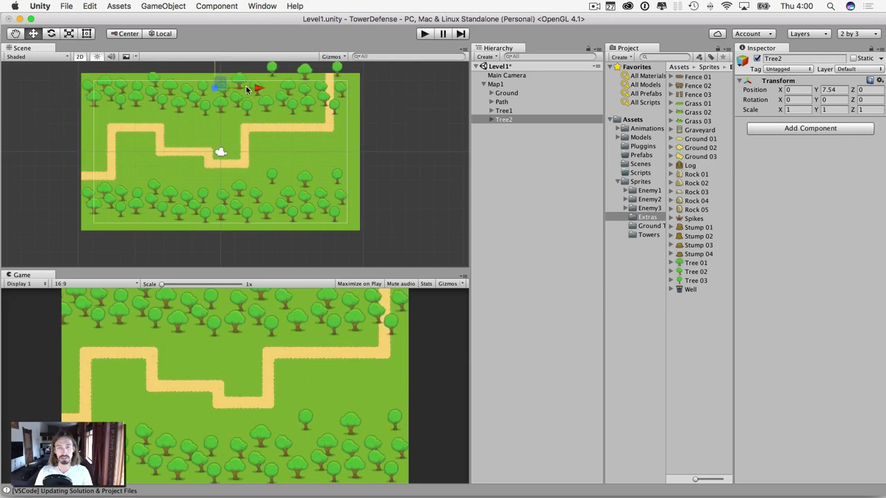
mouse_move(258, 89)
left_mouse_down()
mouse_move(239, 89)
mouse_move(259, 91)
left_mouse_up()
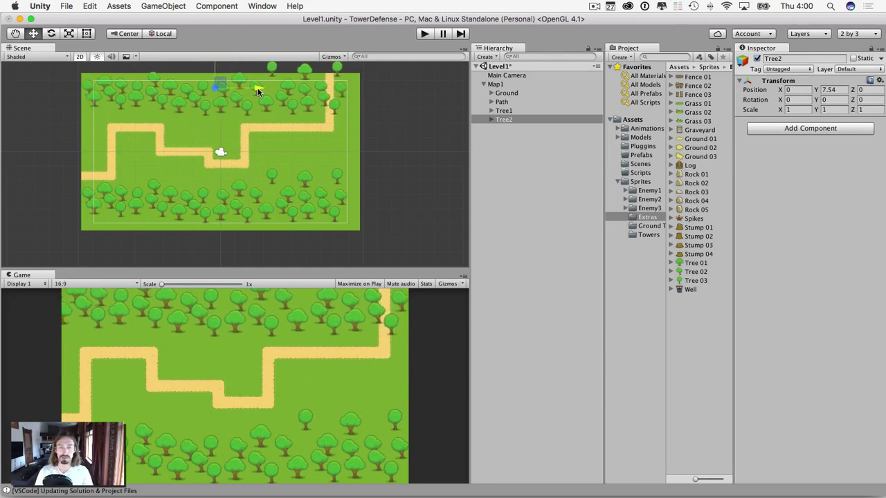
scroll(266, 103, "down", 3)
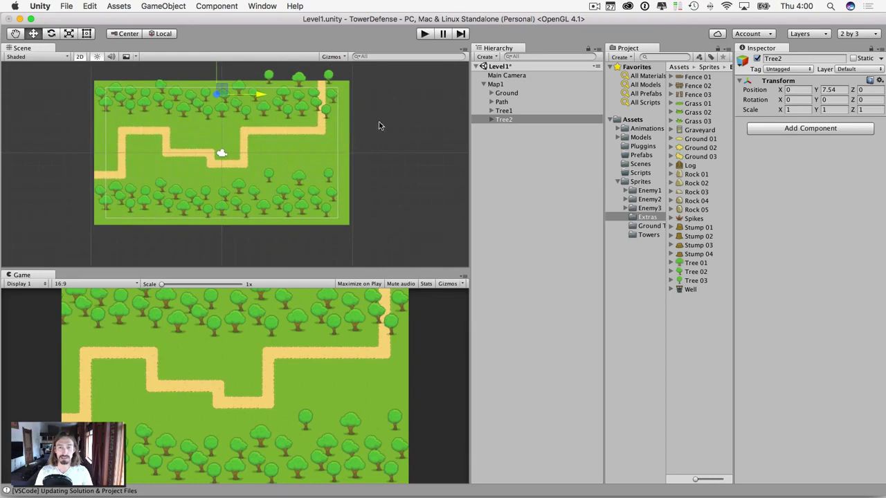
left_click_drag(244, 111, 286, 191)
left_click(16, 34)
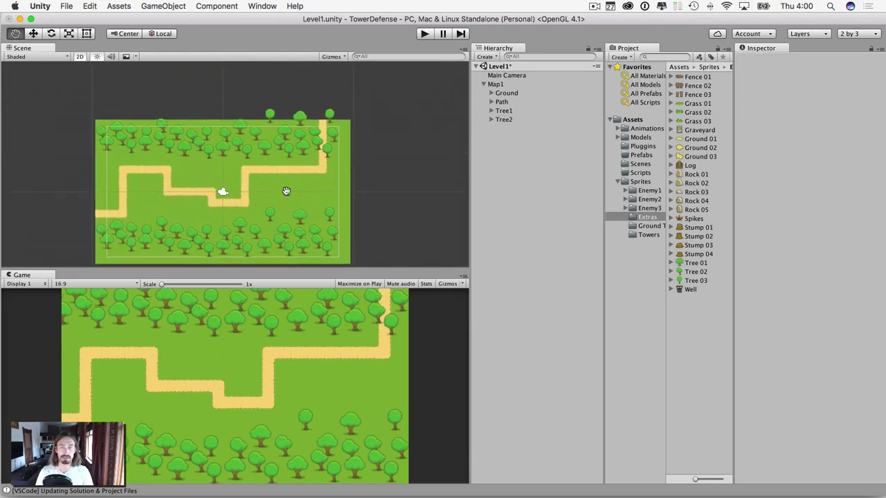
left_click(33, 34)
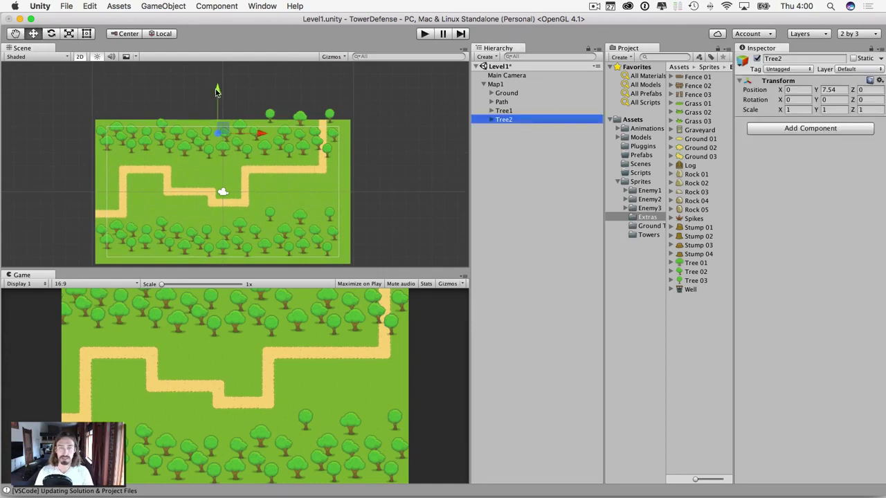
left_click_drag(217, 90, 217, 82)
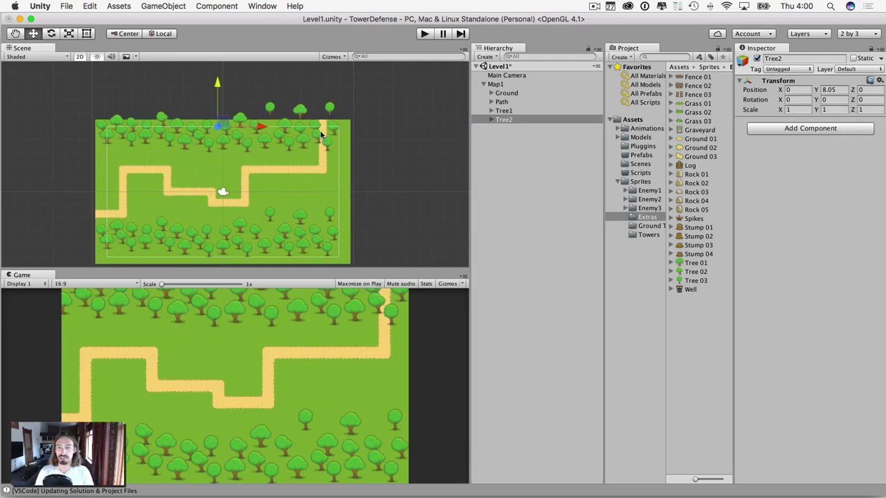
Step: Delete Tree 02 (5) and Tree 03 (5) with Order in Layer 1 from the Tree2 group, where they overlap the path
left_click(491, 119)
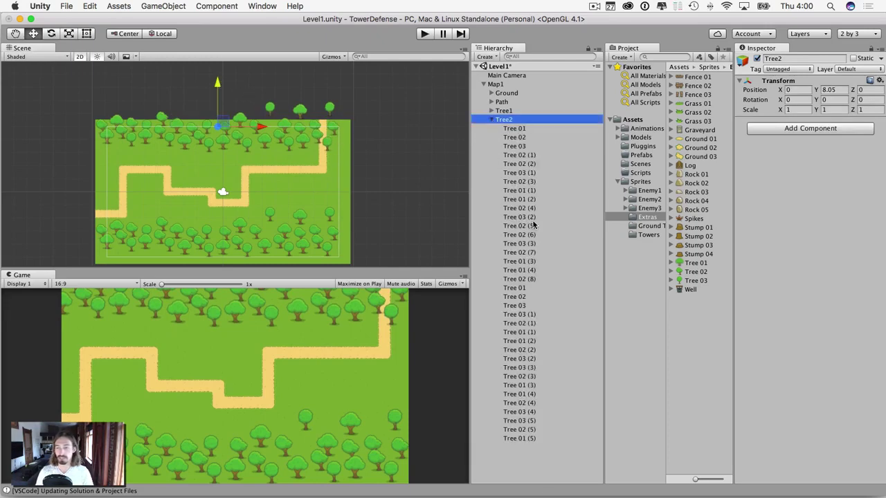
left_click(519, 438)
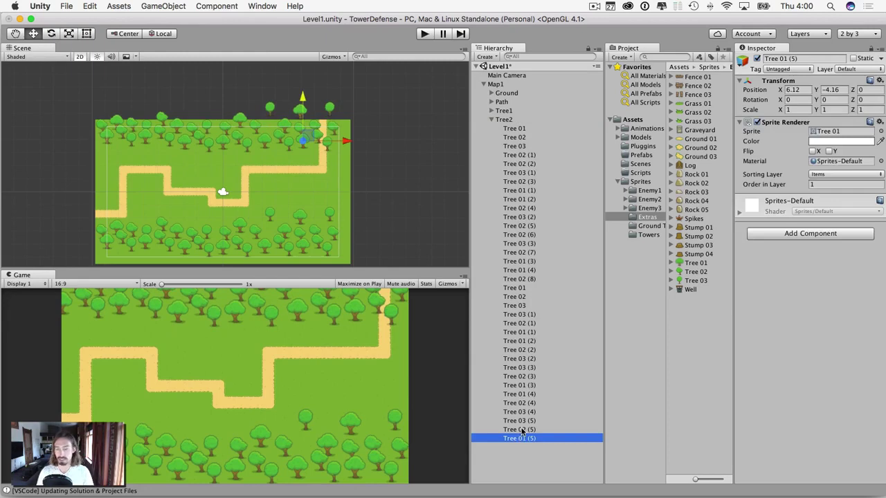
left_click(522, 429)
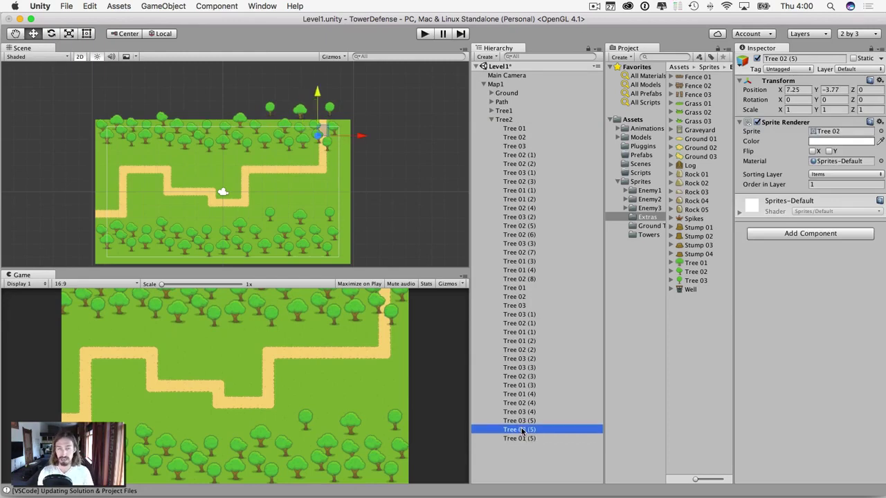
key("super+BackSpace")
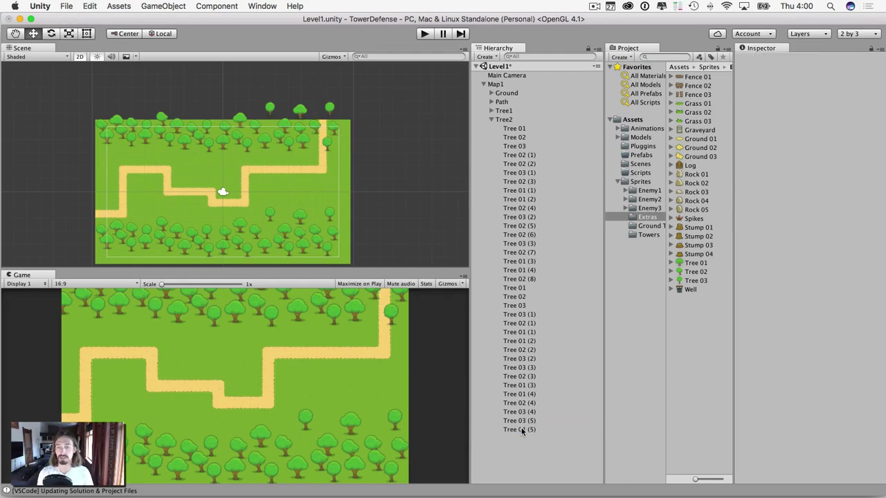
left_click(512, 428)
key("Up")
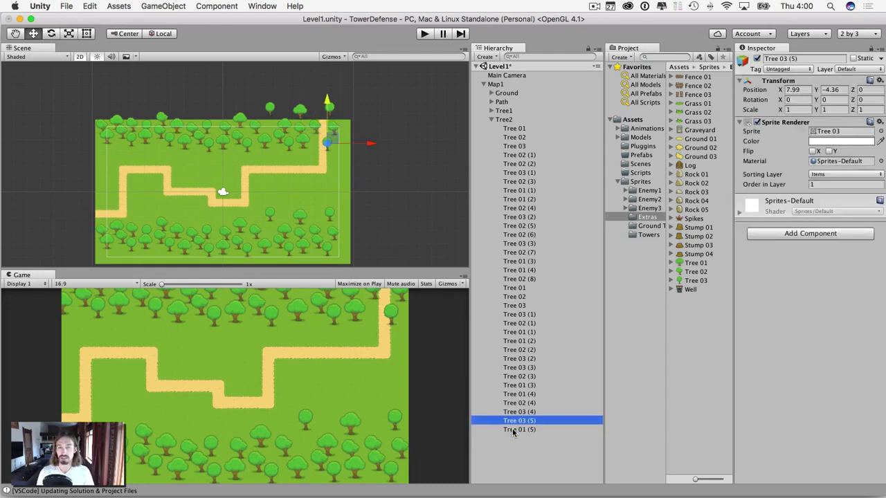
key("super+BackSpace")
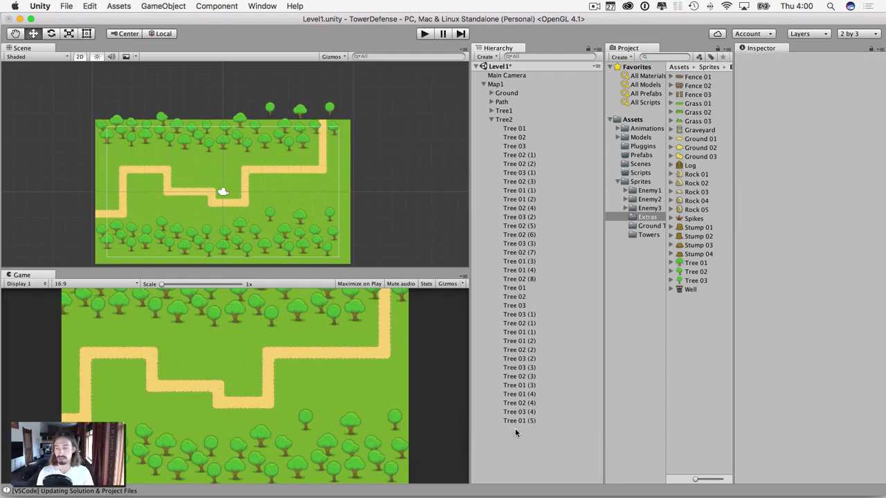
Step: Find Tree 01 (3) at (5.9, -1.93) in the Tree2 group, outside the map's upper edge, and delete it
left_click(519, 420)
key("Up")
key("Up")
key("Up")
key("Up")
key("Up")
key("Up")
key("Up")
key("Up")
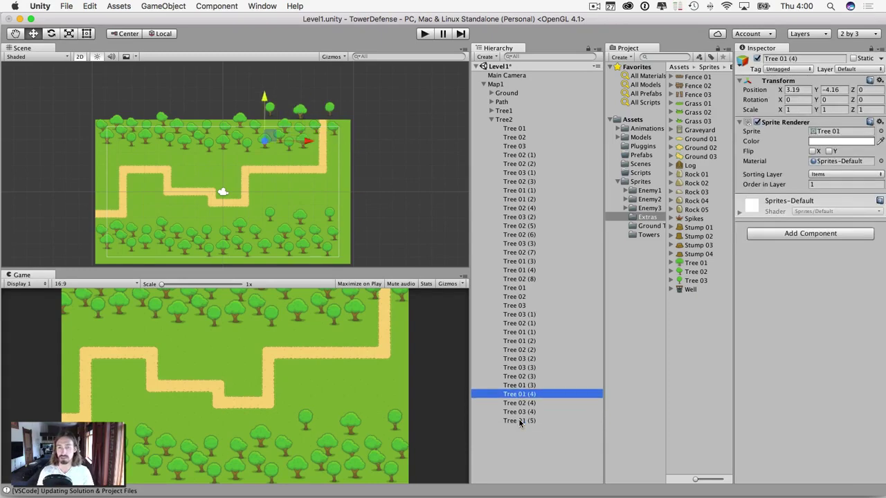
key("Up")
key("Up")
key("Up")
key("Up")
key("Up")
key("Up")
key("Up")
key("Up")
key("Up")
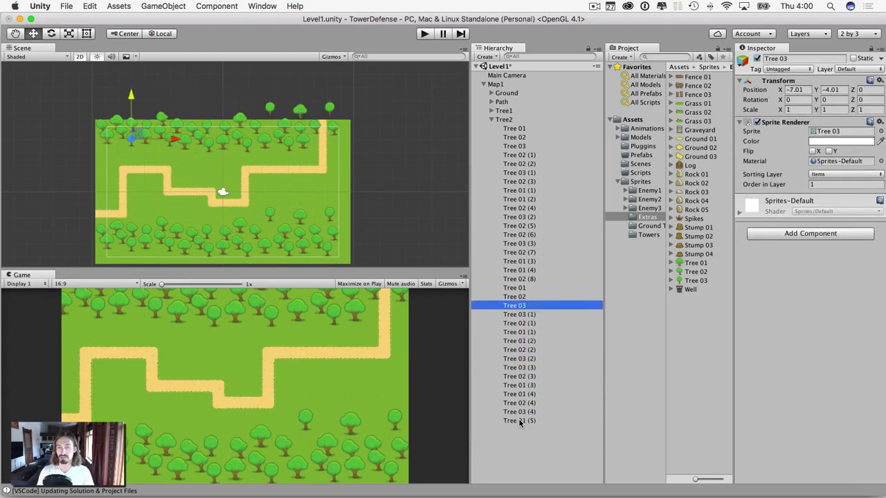
key("Up")
key("Down")
key("Down")
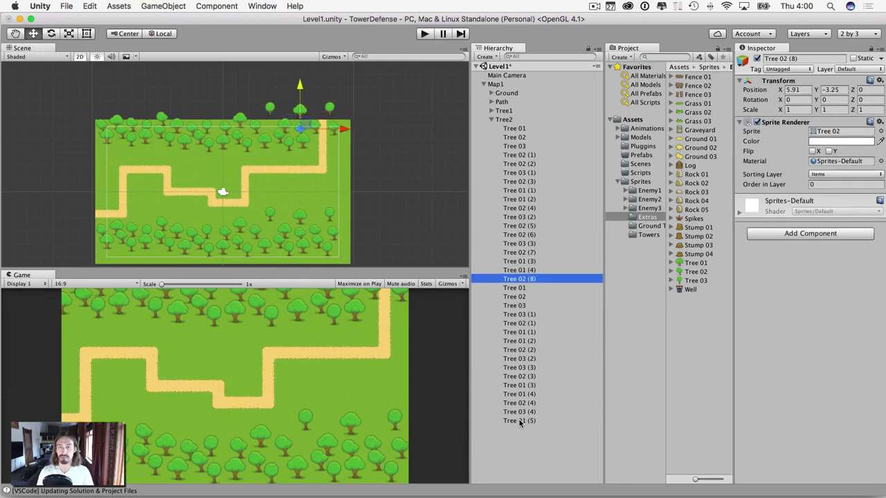
key("Up")
key("Up")
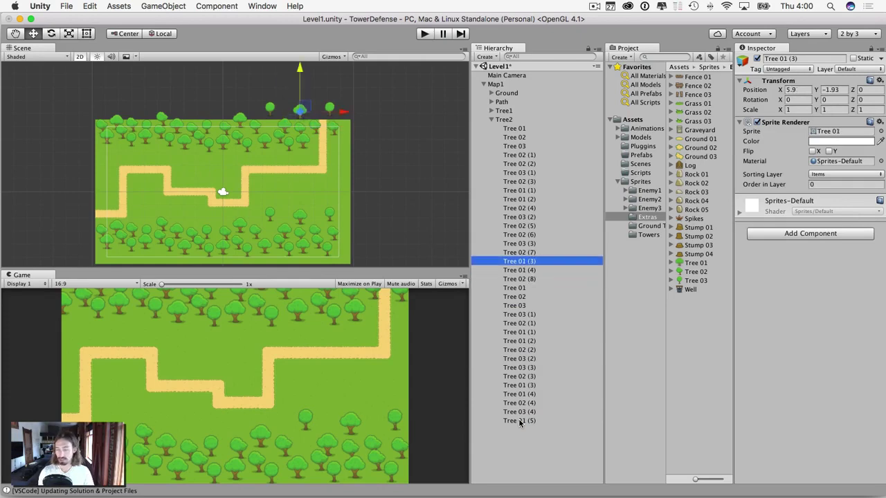
key("super+BackSpace")
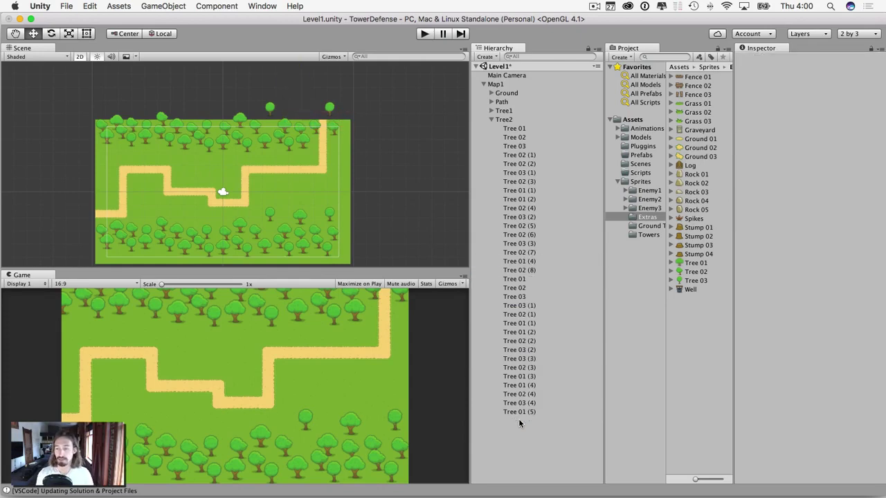
Step: Delete Tree 02 (7), which overlaps the path, and Tree 03 (3), which lies outside the map's upper edge, from the Tree2 group
left_click(520, 129)
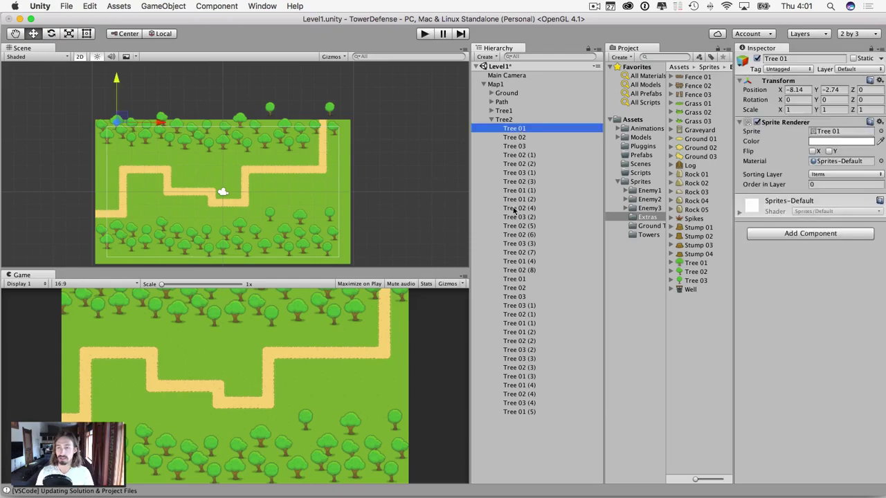
left_click(515, 226)
left_click(515, 252)
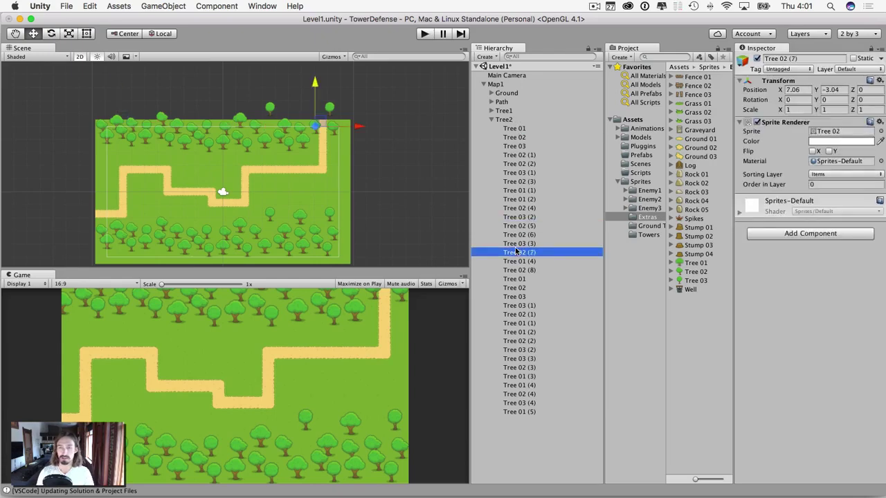
key("super+BackSpace")
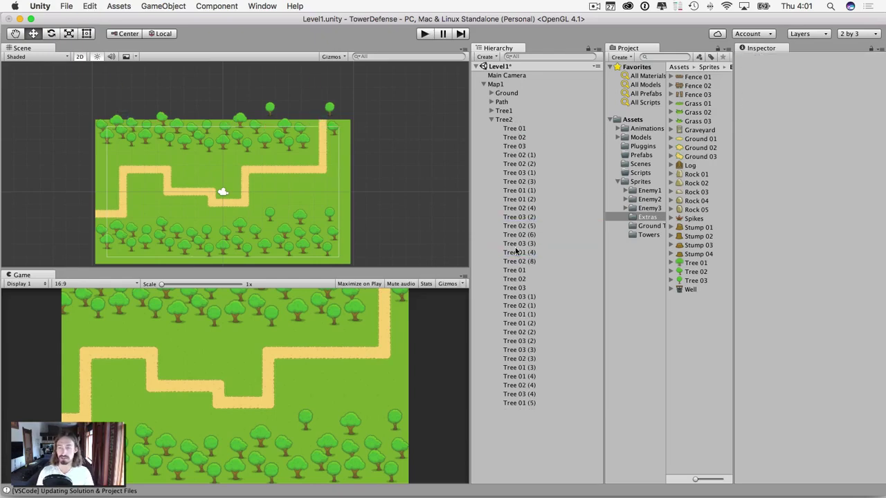
left_click(516, 251)
left_click(518, 243)
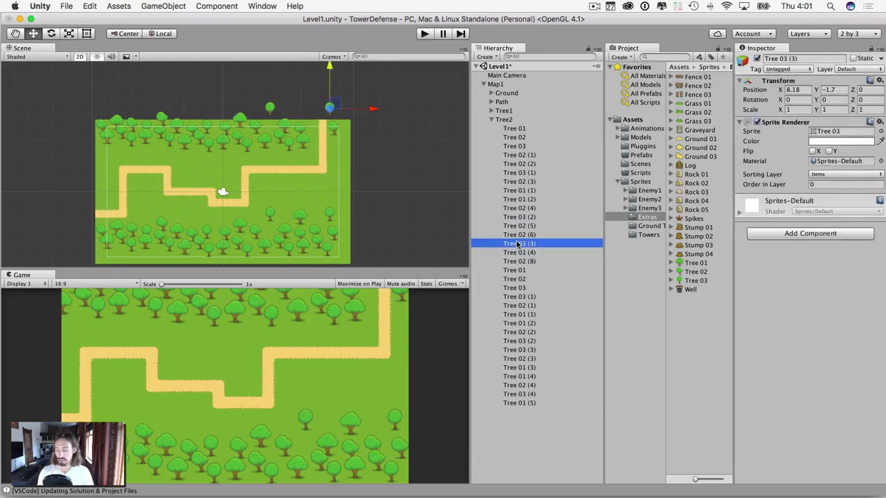
key("super+BackSpace")
Step: Find the last tree outside the map's upper edge, Tree 03 (2), delete it from the Tree2 group, and save the scene
left_click(517, 243)
key("Down")
key("Down")
key("Down")
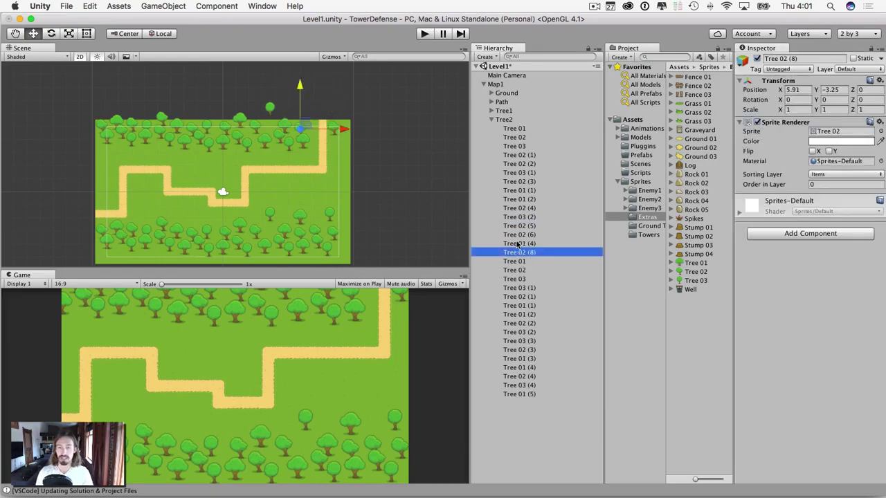
key("Up")
key("Up")
key("Up")
key("Up")
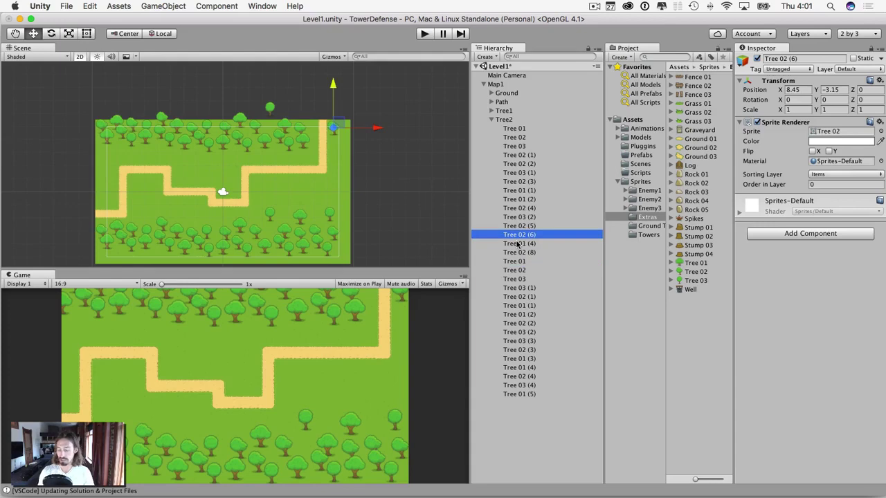
key("Up")
key("Up")
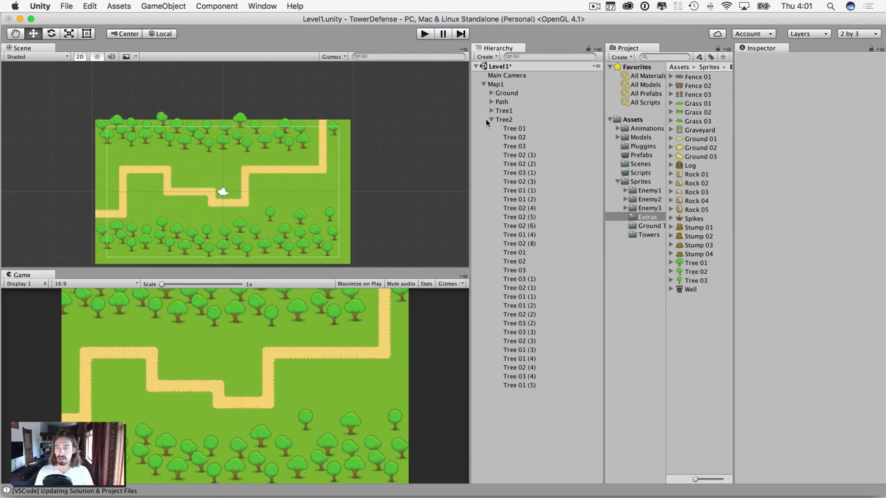
left_click(490, 120)
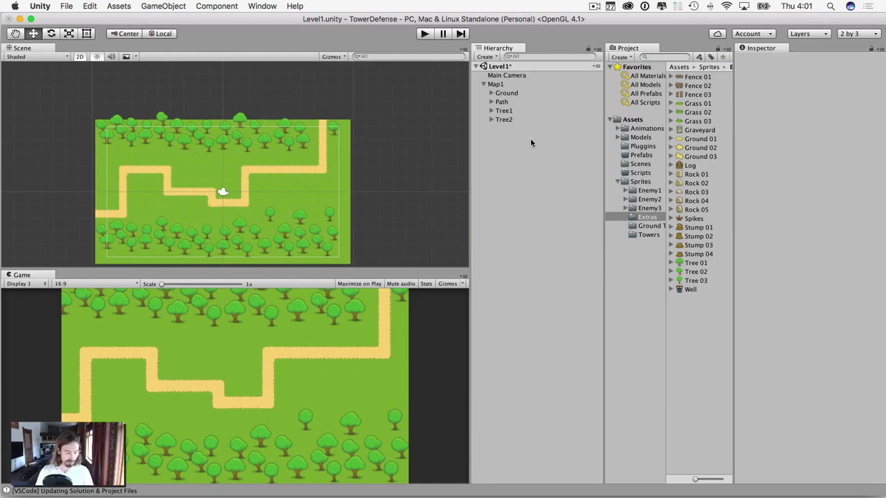
key("super+s")
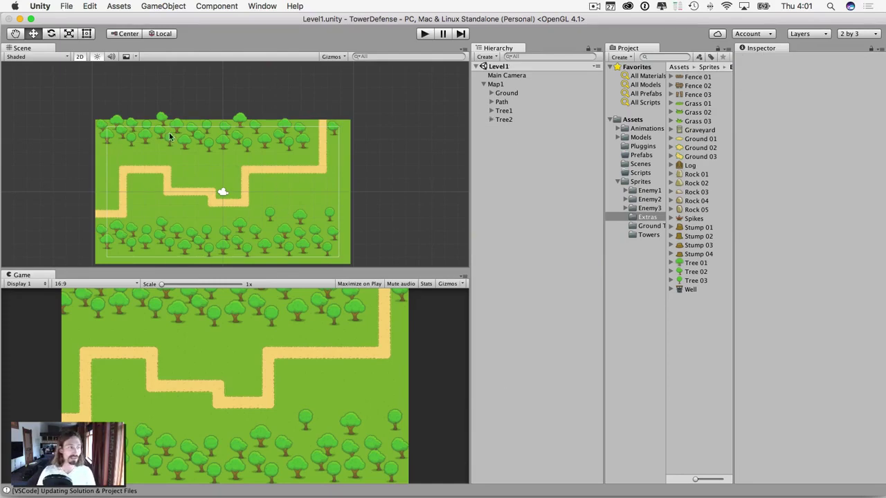
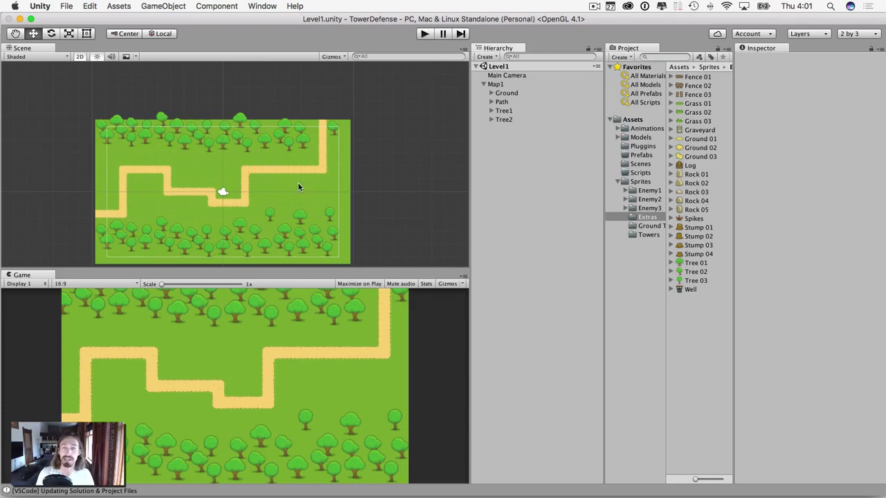
Step: Create an empty child object under Map1 and name it BuildSites
right_click(492, 85)
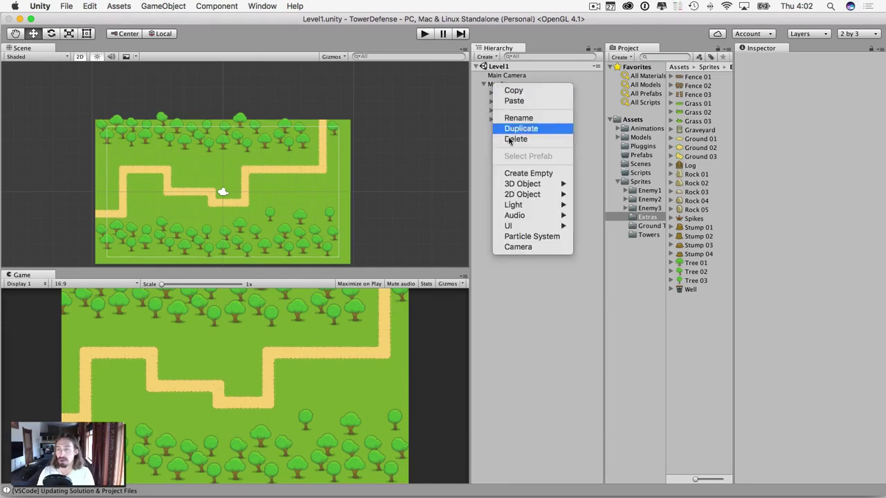
left_click(515, 173)
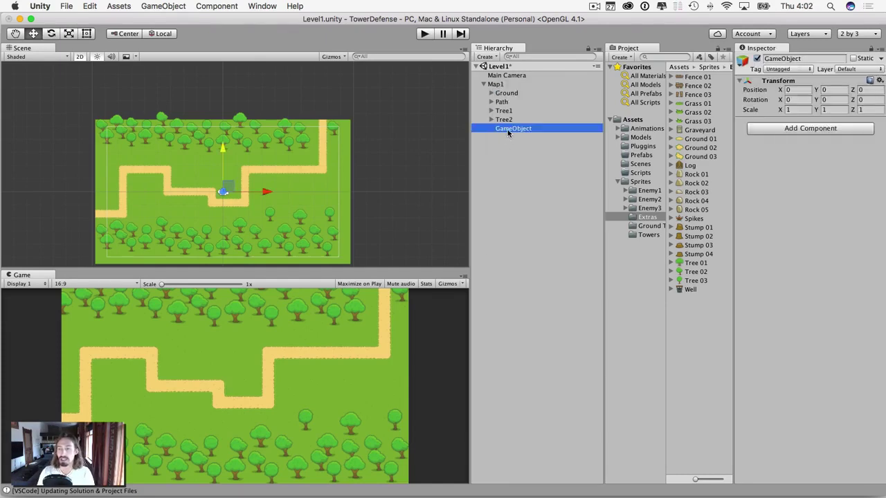
left_click(509, 130)
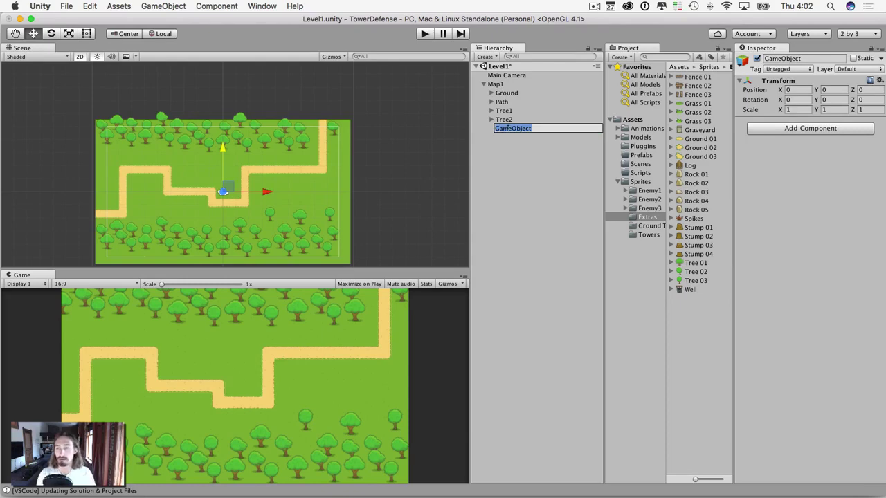
type("Bui")
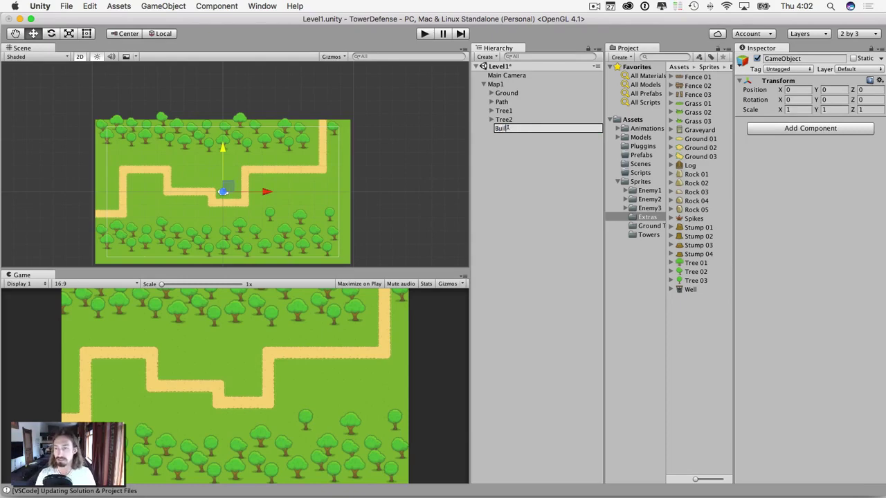
type("ldSites")
key("Return")
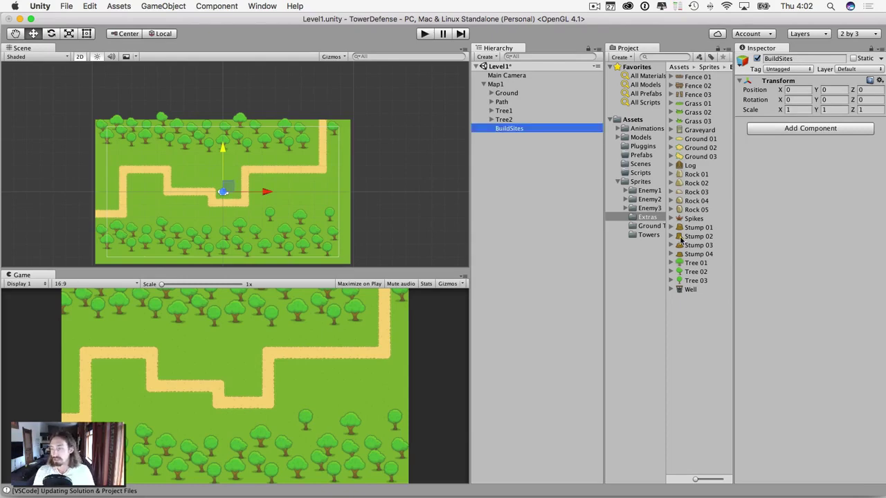
Step: Locate the BuildGround sprite, then delete GrassGround (49), GrassGround (83) and the grass tile below the path's lower-left stretch to clear three build spots
left_click(647, 225)
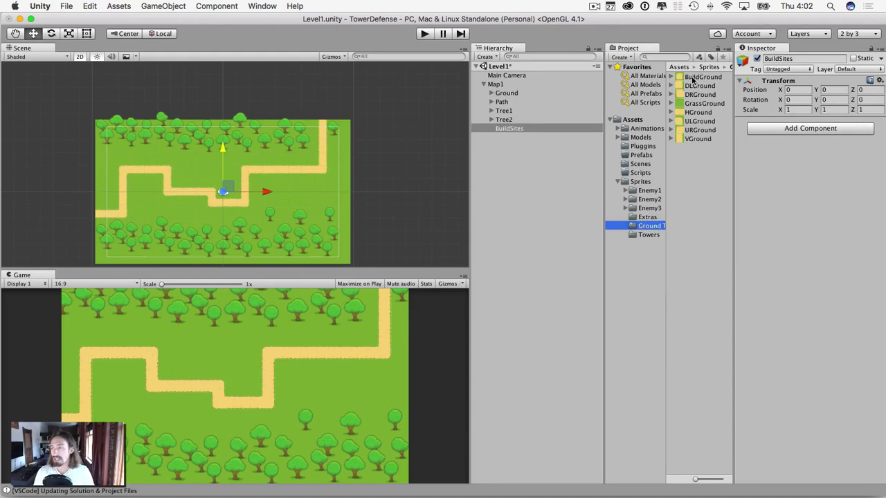
left_click(692, 78)
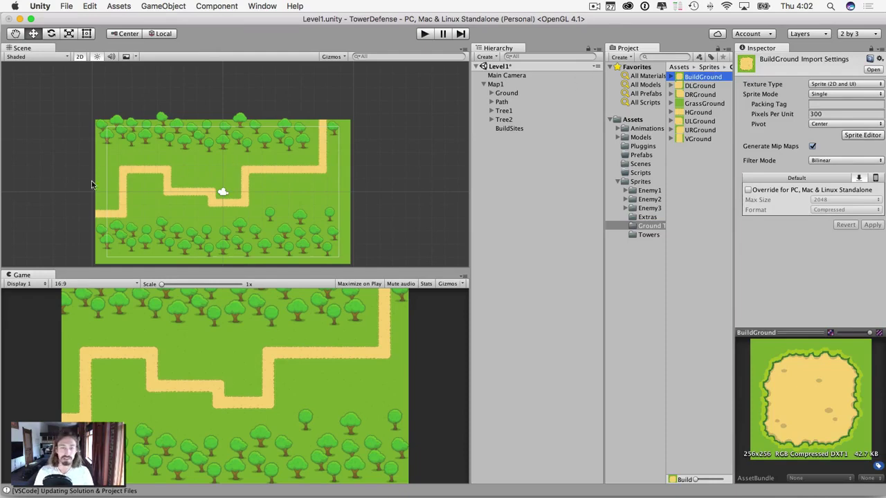
left_click(127, 163)
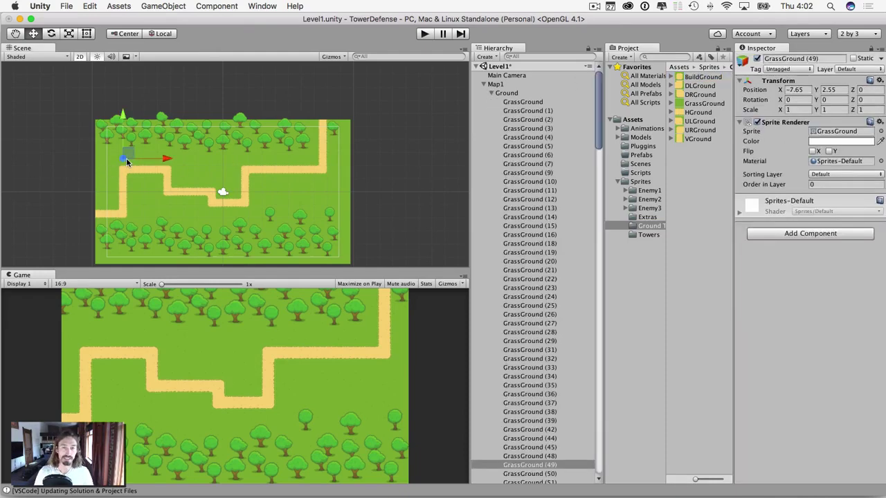
key("super+BackSpace")
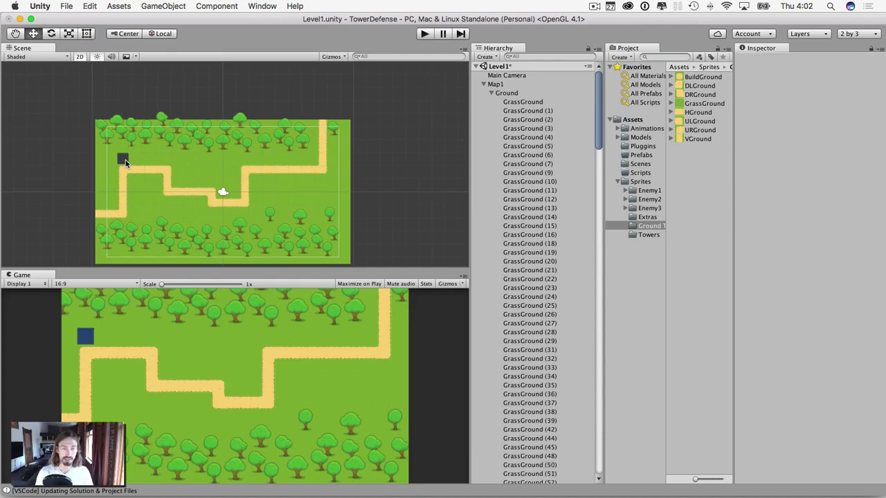
key("super+v")
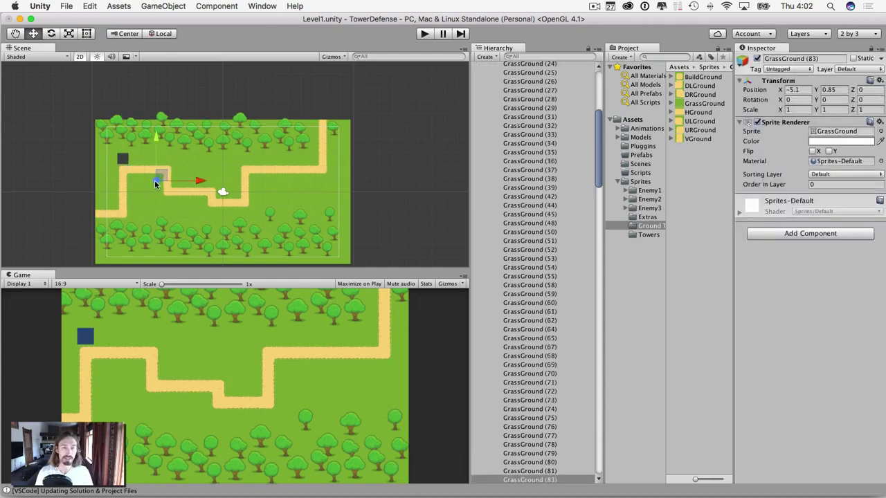
key("super+BackSpace")
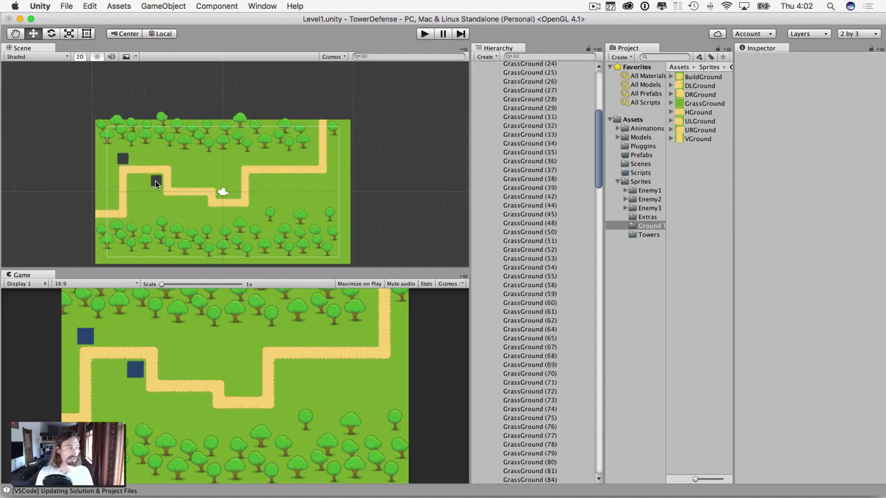
left_click(181, 202)
key("super+BackSpace")
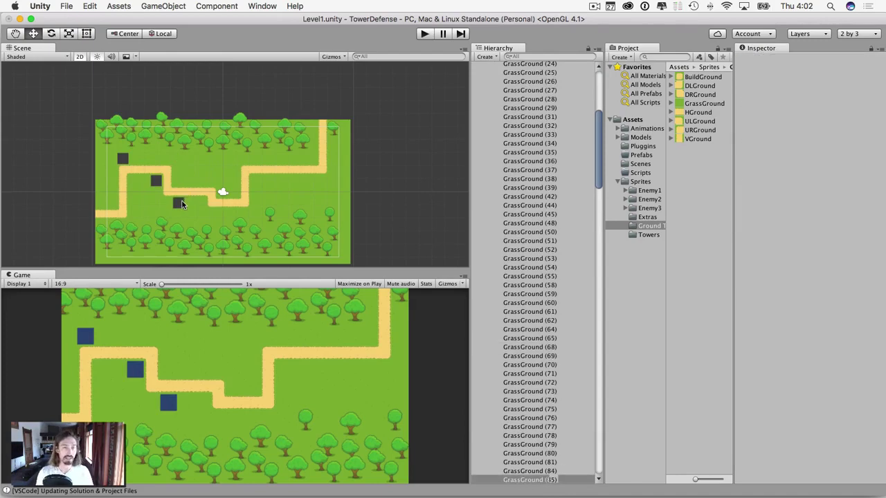
Step: Delete four more grass tiles beside the path's middle and right sections, including GrassGround (161), and collapse the Ground group
left_click(210, 180)
key("super+BackSpace")
left_click(254, 179)
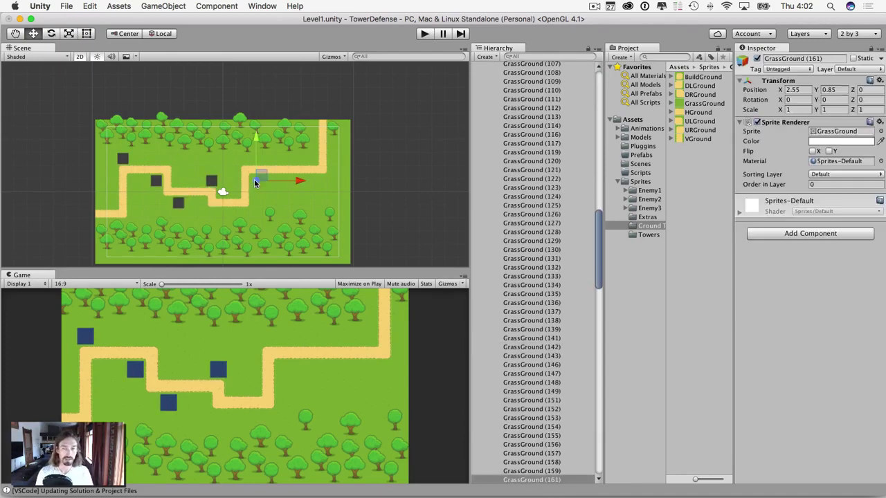
key("super+BackSpace")
left_click(312, 162)
key("super+BackSpace")
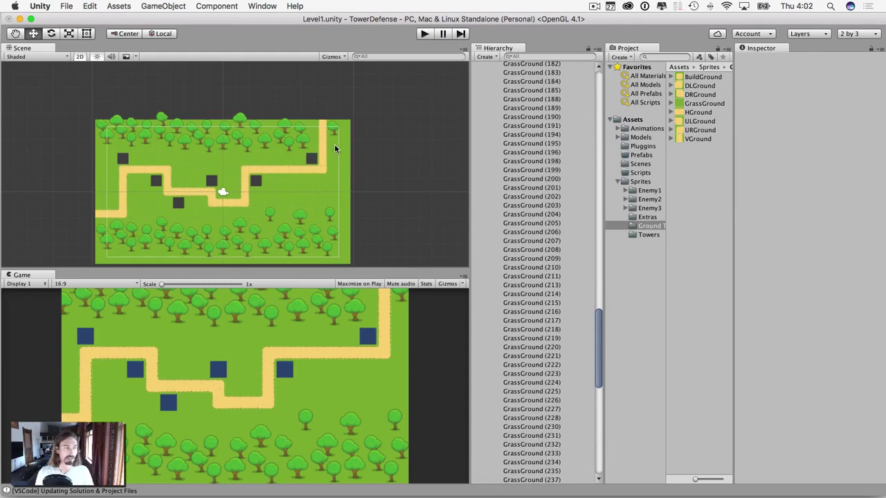
left_click(334, 147)
key("super+BackSpace")
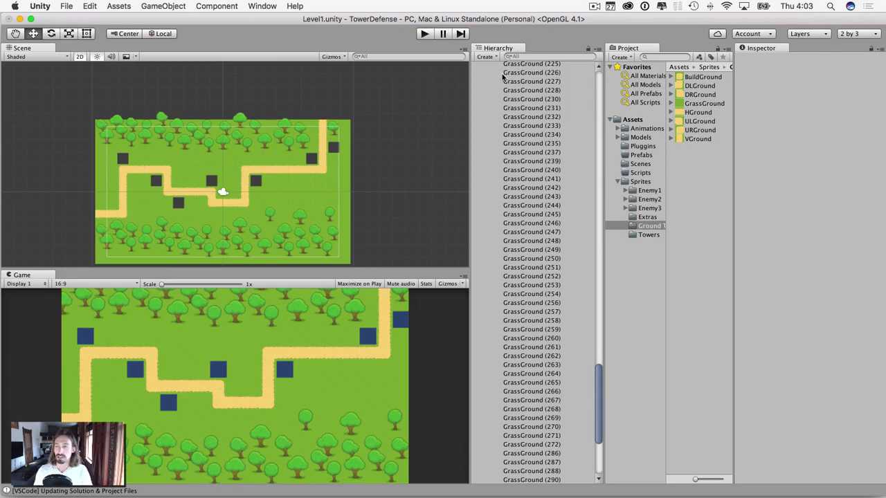
scroll(506, 80, "up", 5)
scroll(506, 80, "up", 15)
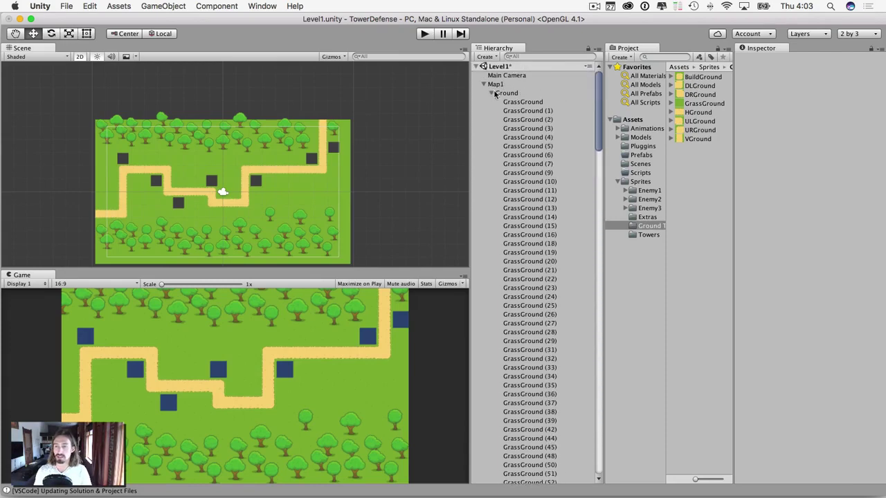
left_click(491, 92)
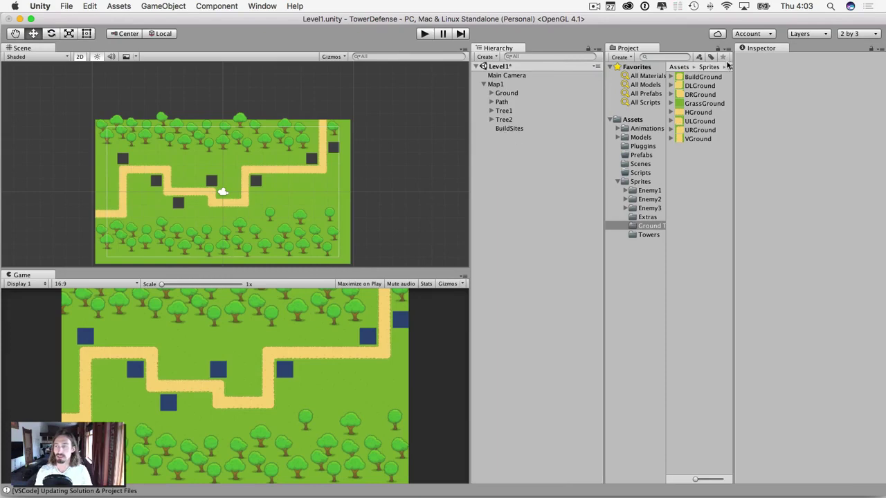
Step: Place a BuildGround sprite in each of the seven gaps left by the deleted grass tiles along the path
left_click_drag(700, 77, 122, 158)
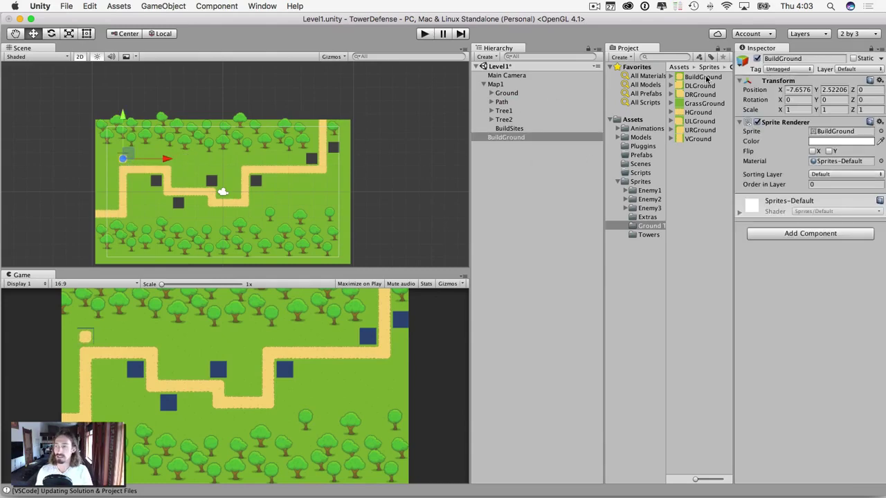
left_click_drag(704, 77, 178, 201)
left_click_drag(704, 77, 211, 181)
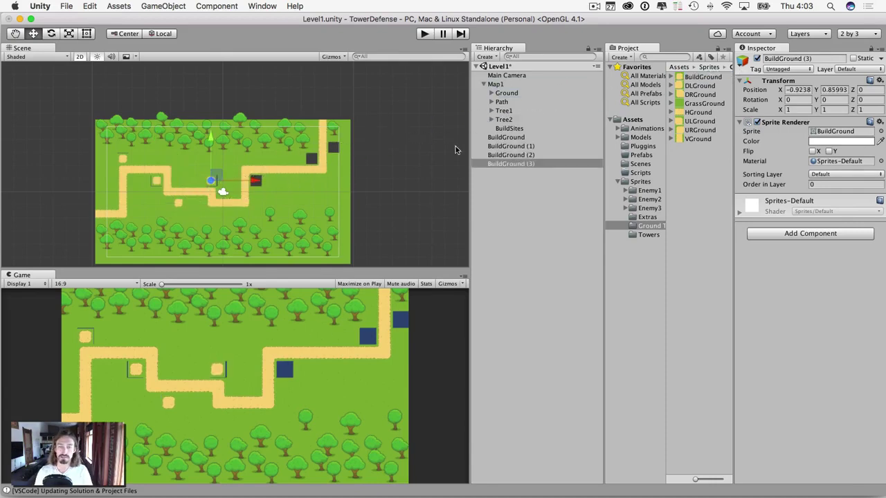
left_click_drag(702, 79, 256, 181)
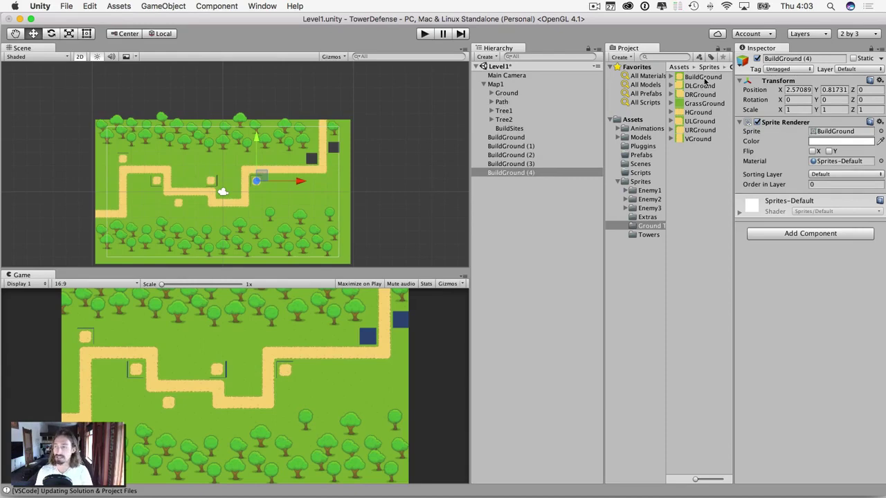
left_click_drag(705, 81, 311, 157)
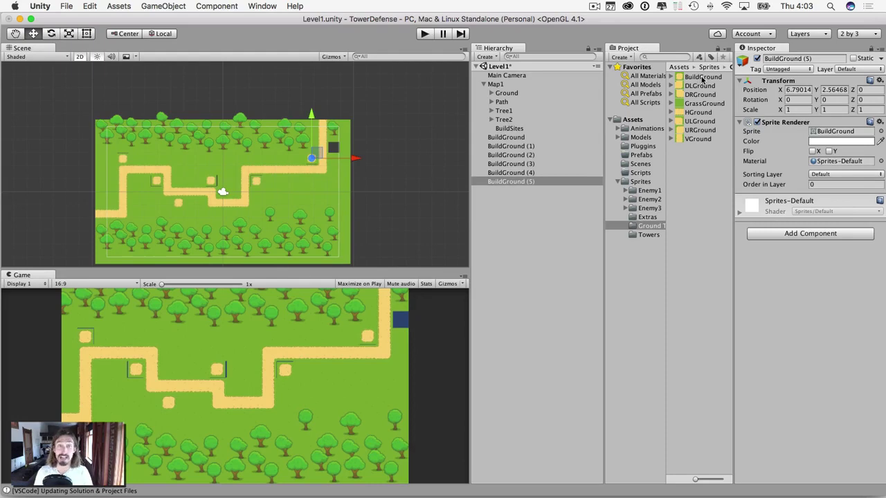
left_click_drag(701, 79, 333, 146)
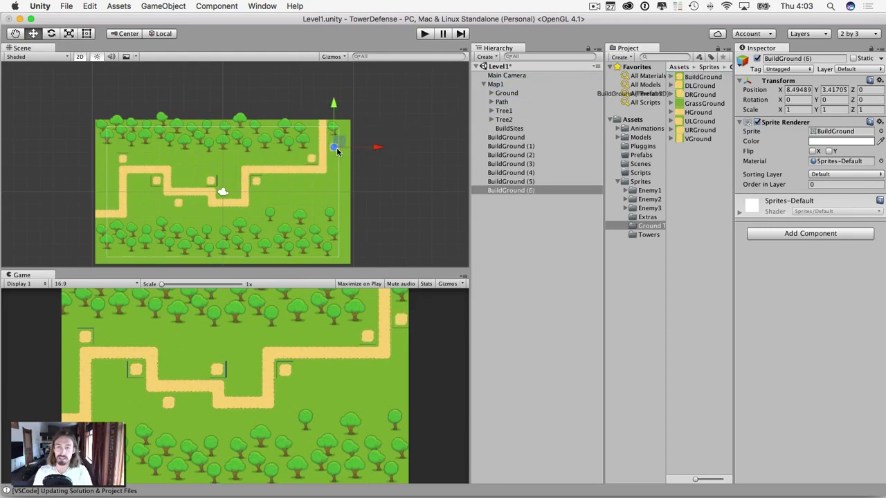
Step: Snap all seven BuildGround objects to the grid on all axes, then nest them under BuildSites and collapse that group
left_click(505, 138)
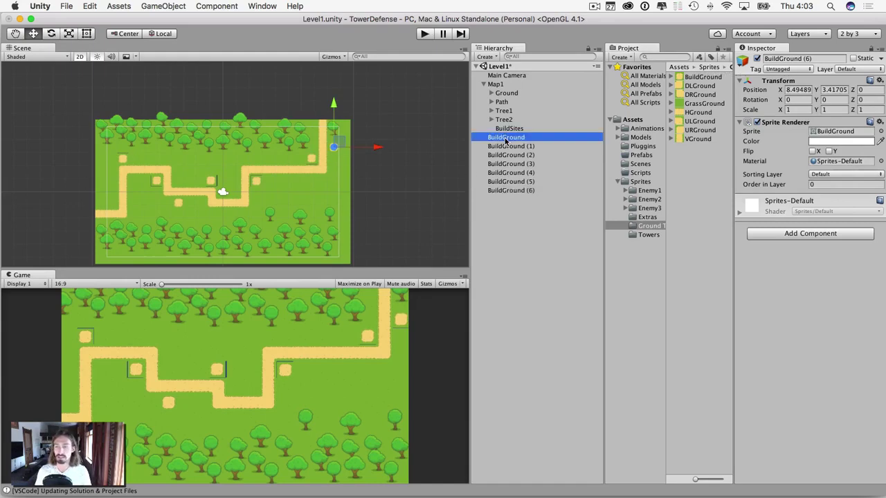
left_click(508, 190, "shift")
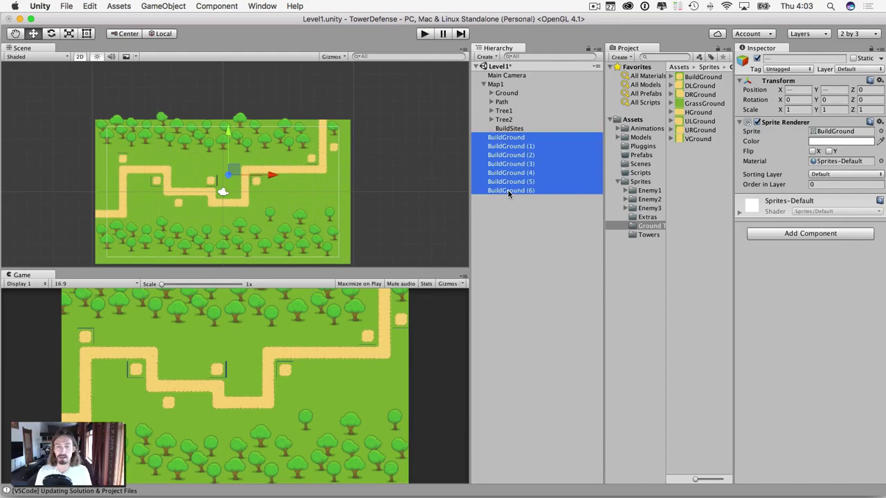
left_click(119, 5)
mouse_move(90, 6)
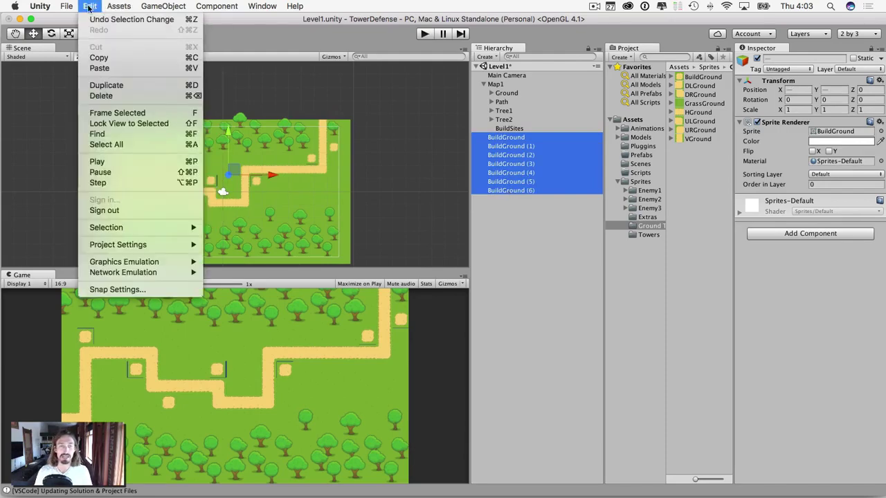
left_click(142, 290)
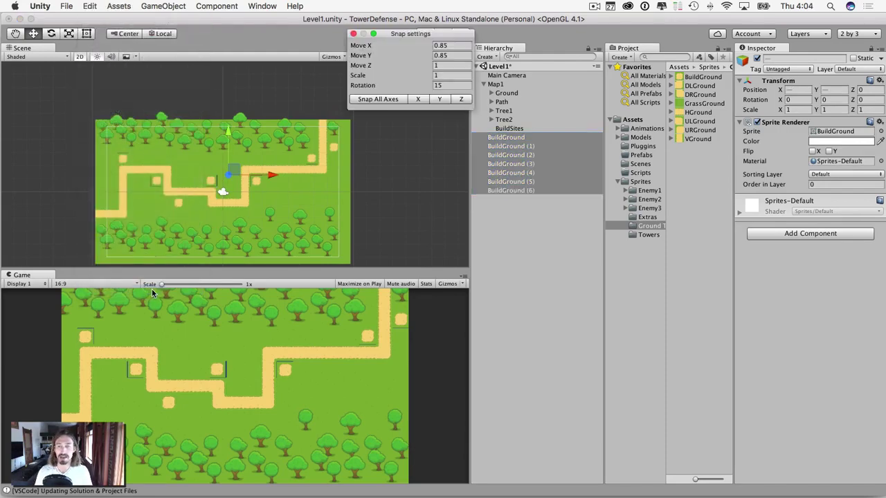
left_click(380, 100)
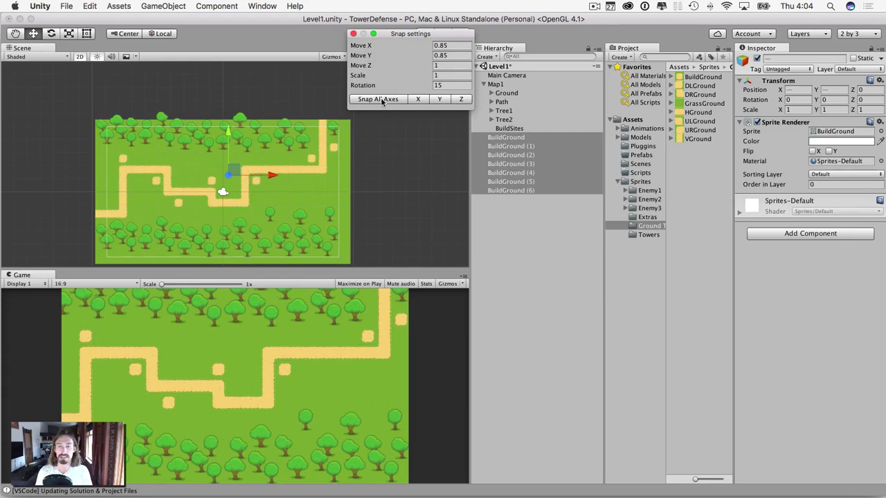
left_click(354, 33)
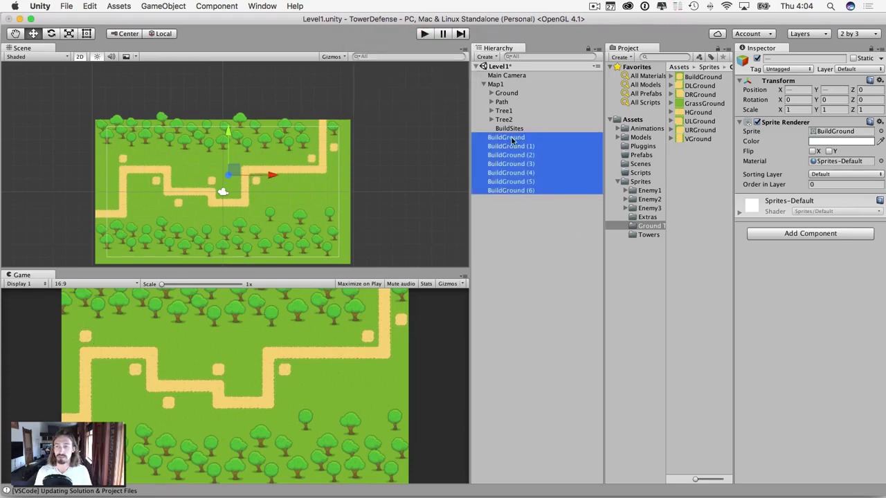
left_click_drag(504, 139, 509, 131)
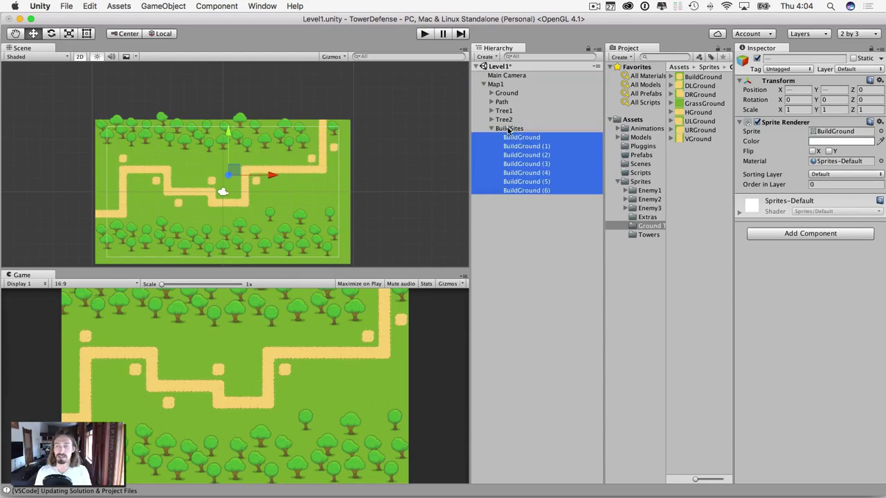
left_click(491, 129)
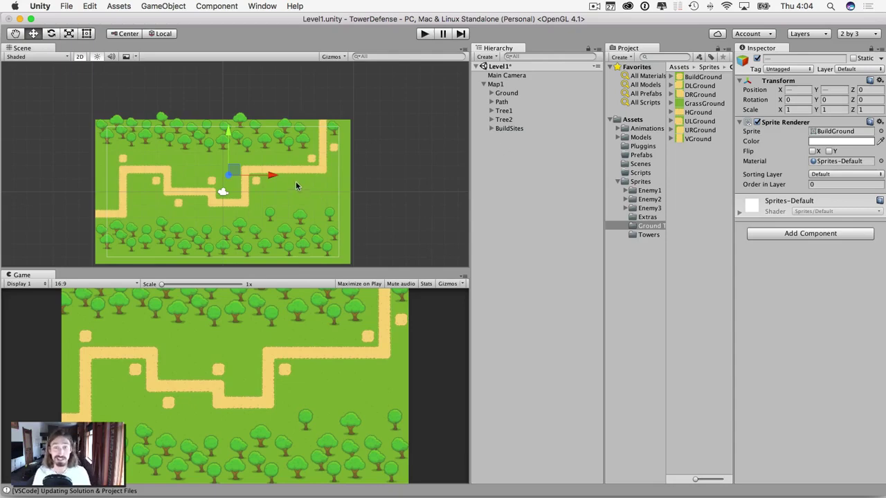
Step: Examine the whole map in the Scene view for layout and tile alignment, and briefly test-run the level
scroll(279, 153, "down", 2)
scroll(278, 155, "up", 5)
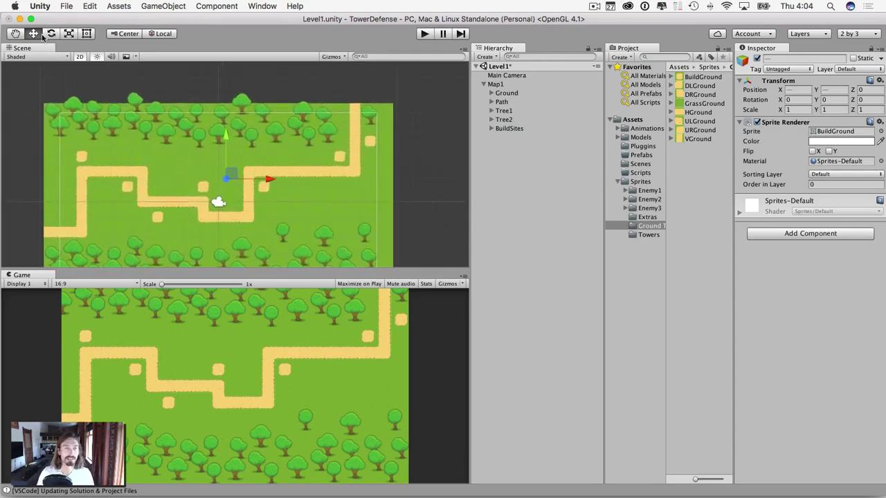
left_click(15, 34)
left_click_drag(237, 169, 251, 135)
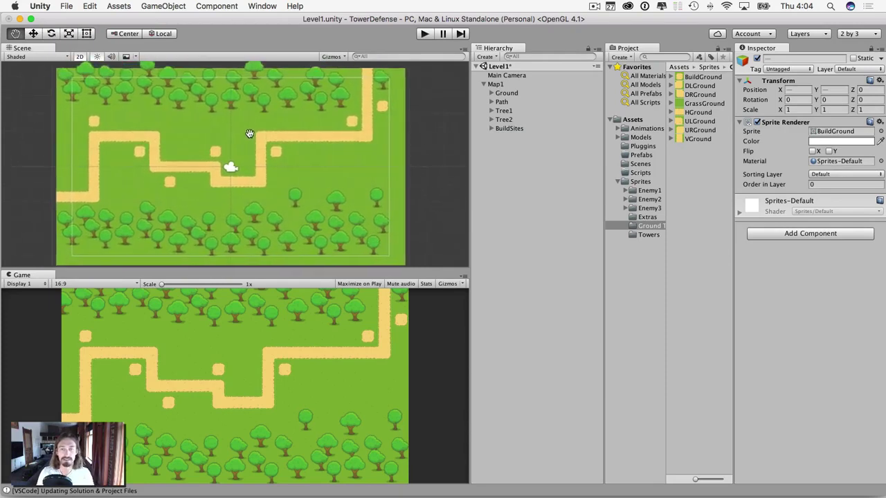
scroll(278, 152, "up", 2)
scroll(277, 148, "down", 4)
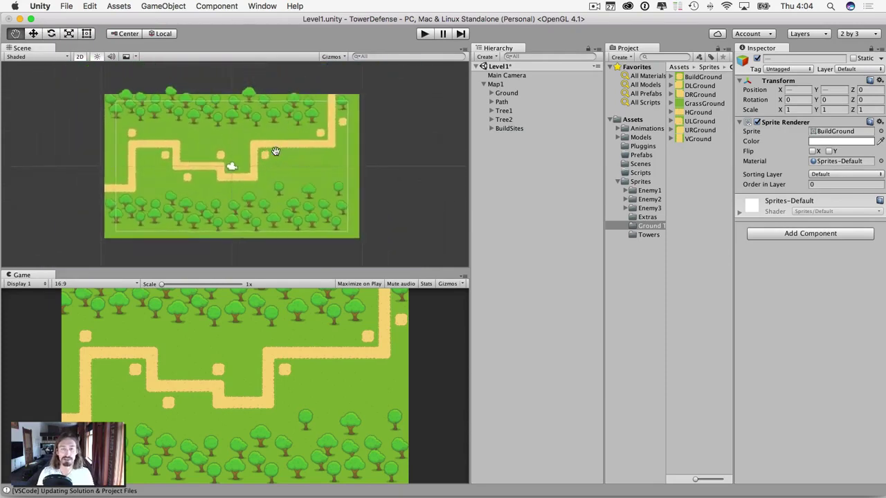
scroll(276, 150, "up", 2)
scroll(274, 152, "down", 1)
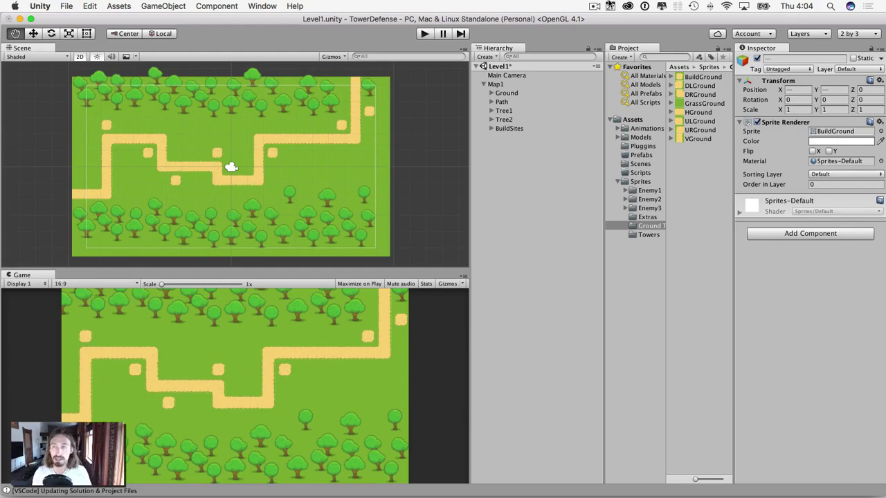
left_click(424, 34)
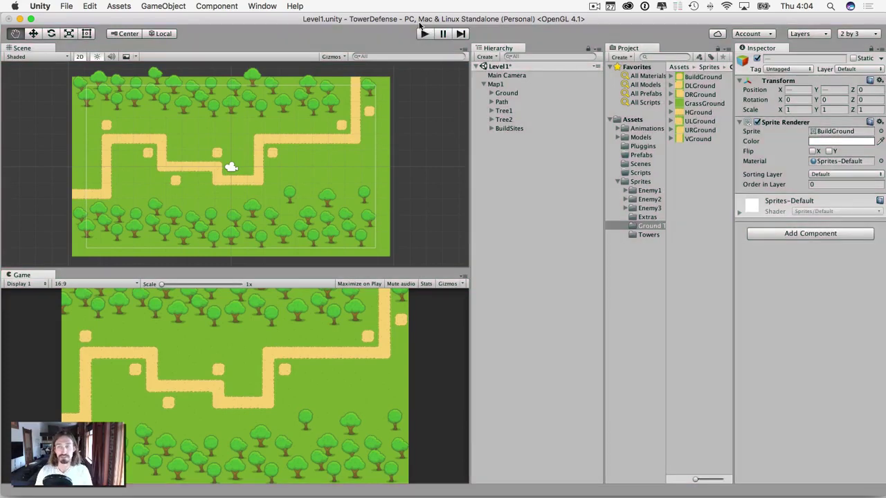
left_click(424, 35)
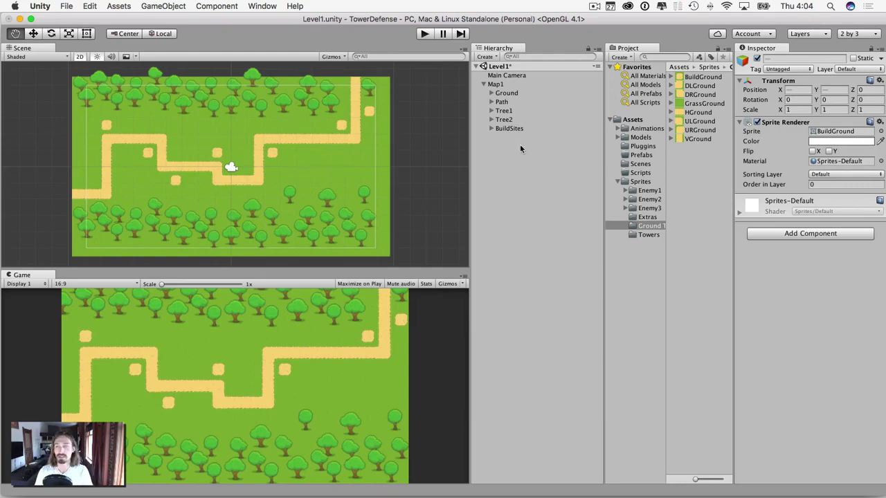
Step: Create an empty child object under Map1 and name it Extras
right_click(496, 86)
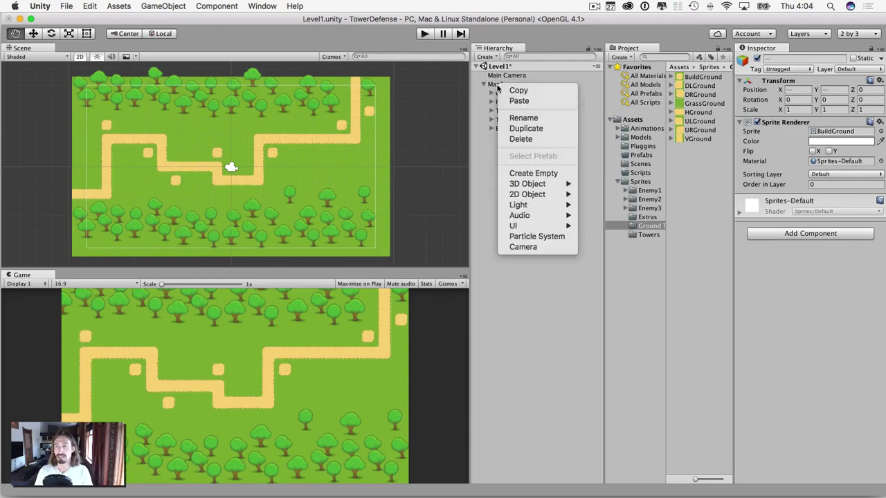
left_click(530, 173)
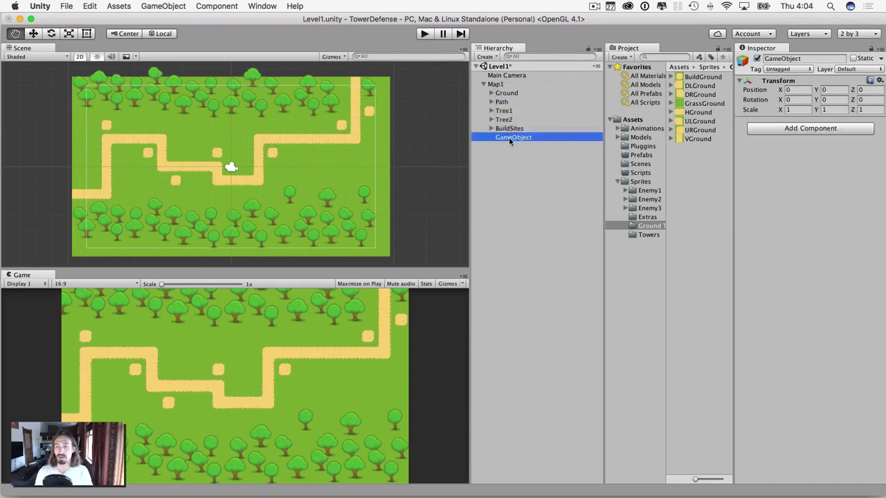
key("Return")
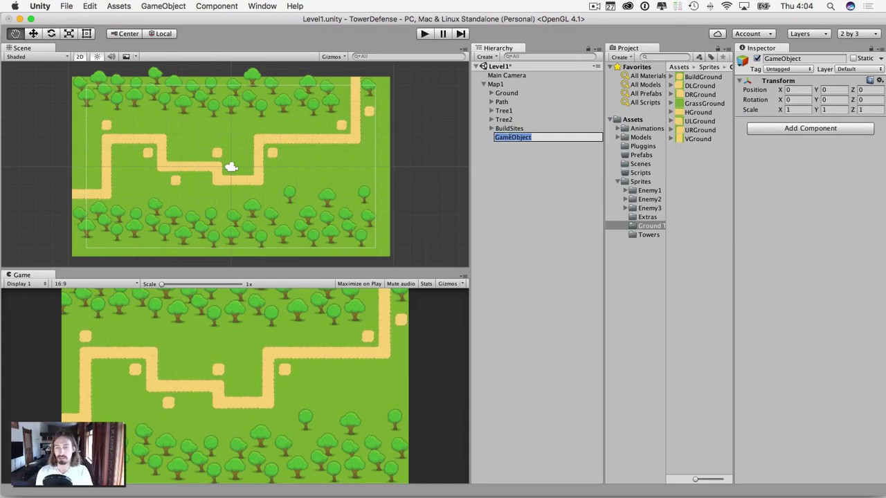
type("Ite")
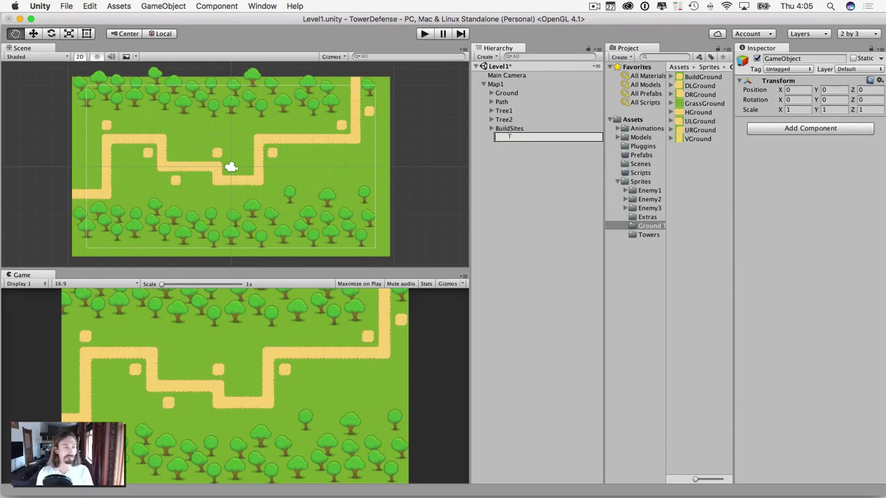
key("Return")
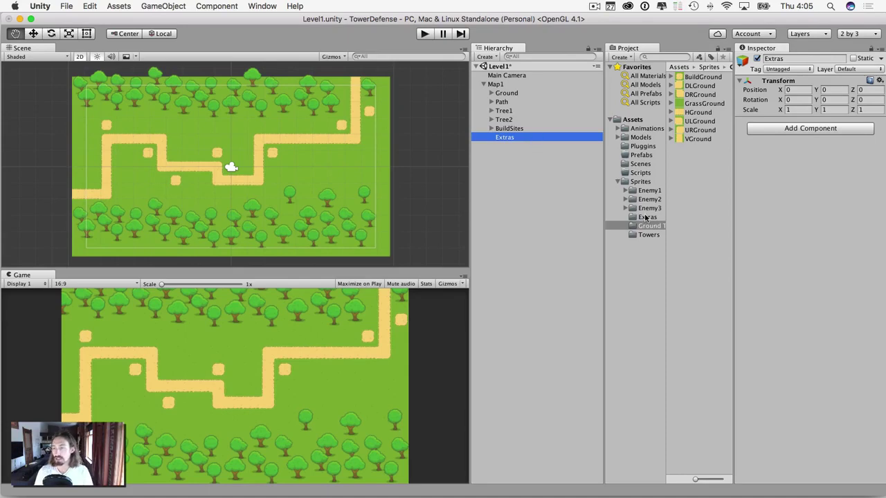
Step: From the Extras sprites, place two Stump 01, one Stump 02, one Stump 04 and a Log in the grass below the path's right section
left_click(640, 182)
left_click(647, 217)
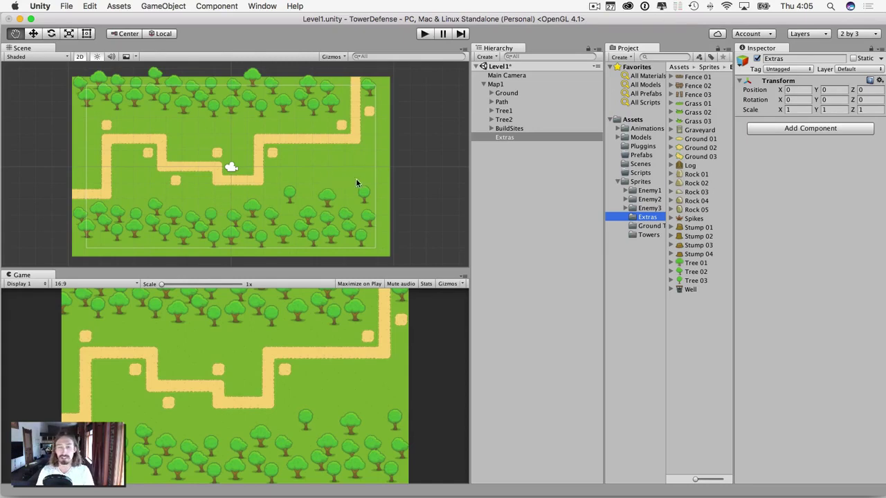
left_click_drag(698, 227, 339, 179)
left_click_drag(699, 254, 350, 179)
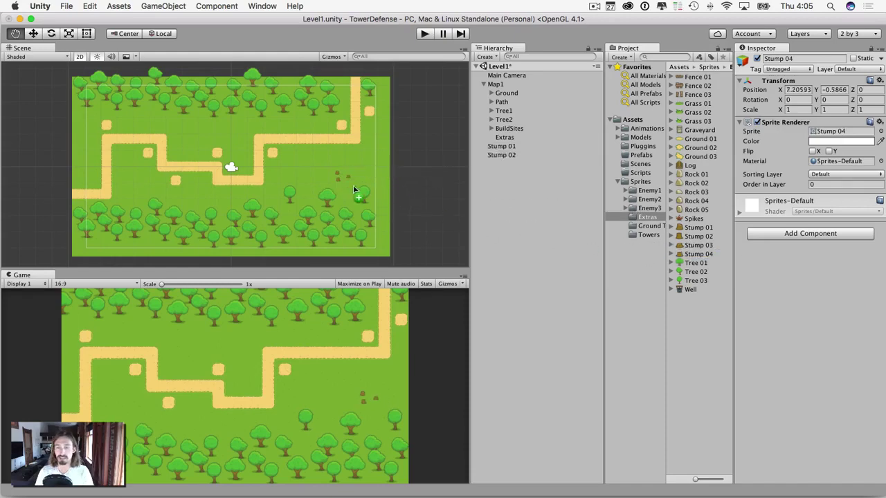
left_click_drag(698, 227, 343, 187)
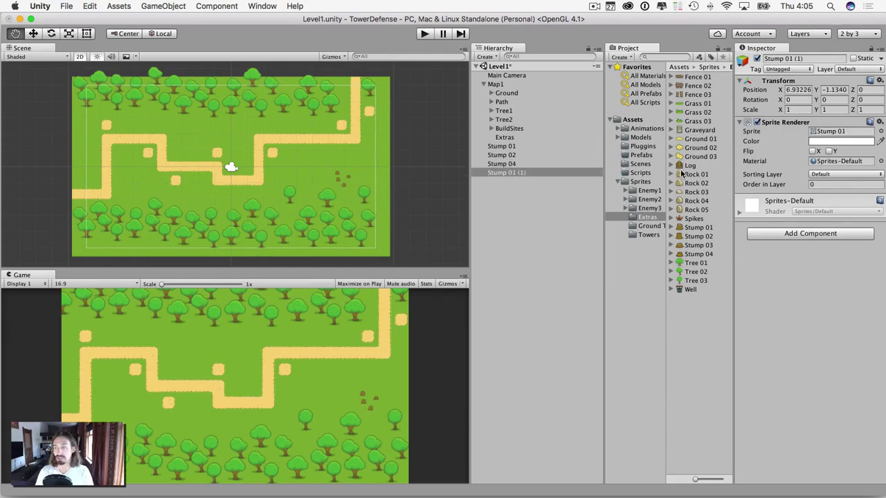
left_click_drag(690, 168, 325, 177)
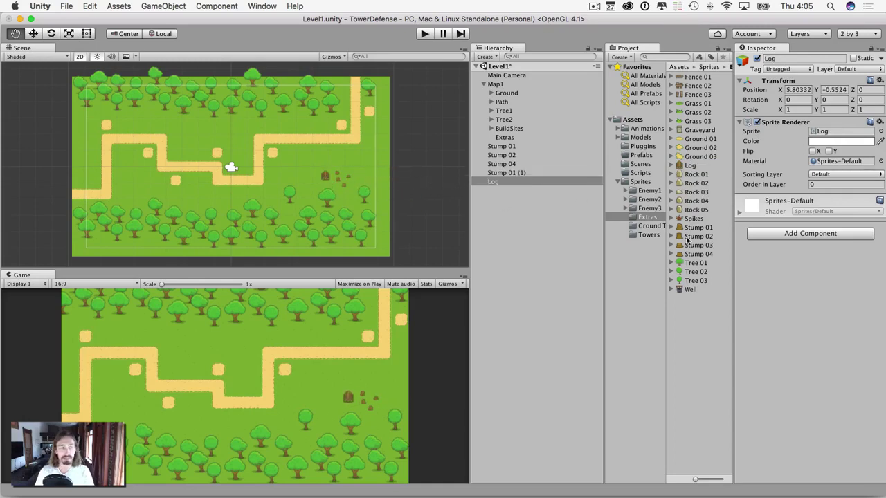
Step: Place Tribal House Front at about X 4.9, Y -0.8 beside the log, and a Well at about X 3.9, Y -0.8
left_click(643, 236)
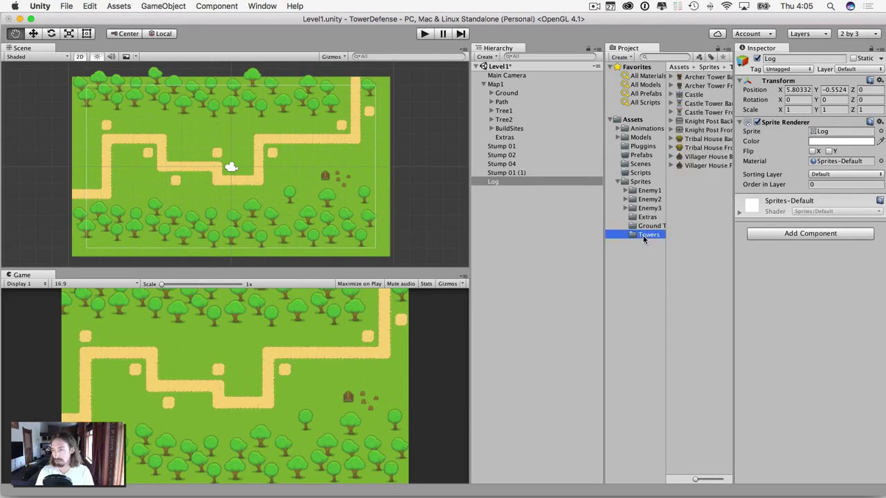
left_click(702, 140)
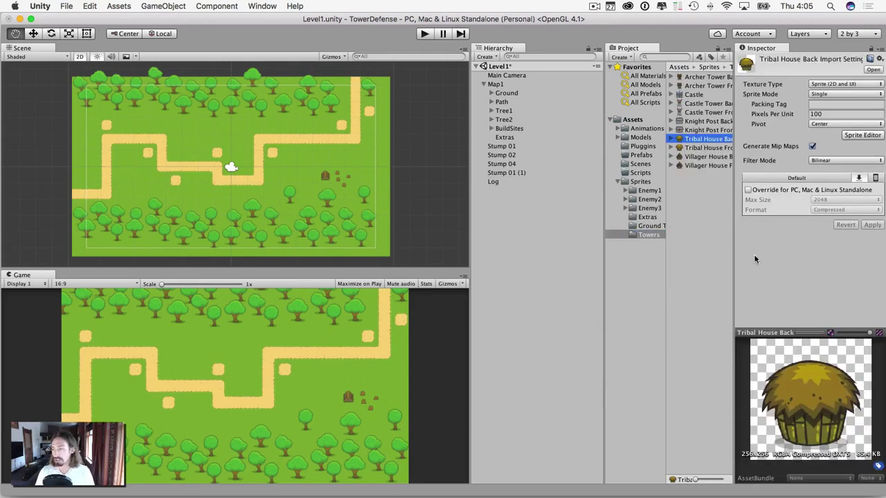
left_click(698, 148)
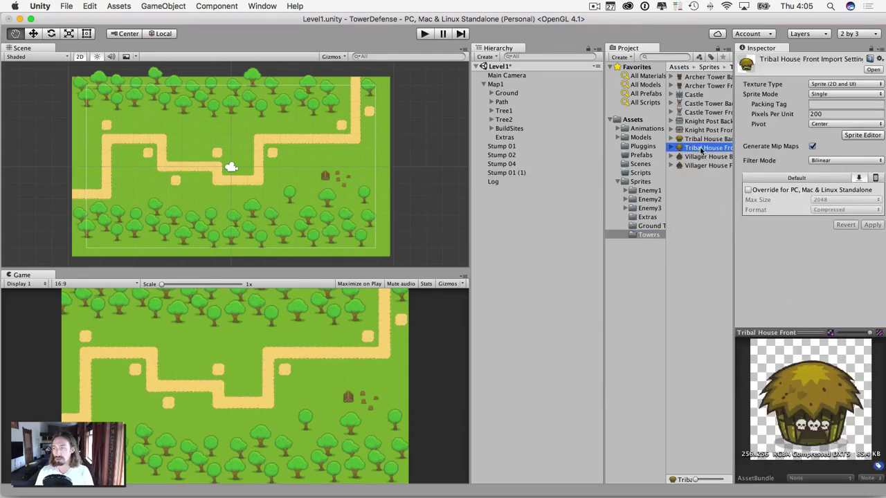
left_click_drag(701, 147, 311, 181)
left_click(646, 218)
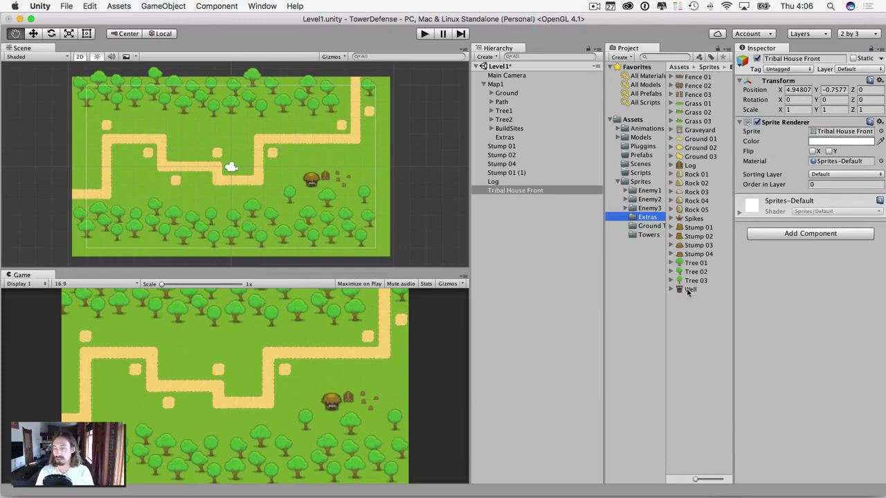
left_click_drag(687, 291, 293, 181)
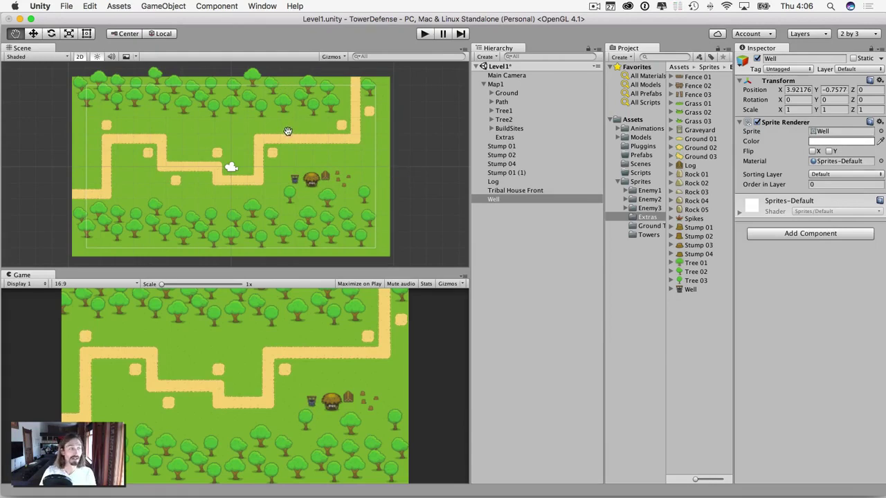
Step: Place the Castle sprite at about X 3.9, Y 4.4 above the path's right section, and apply 200 Pixels Per Unit to its import settings
left_click(647, 235)
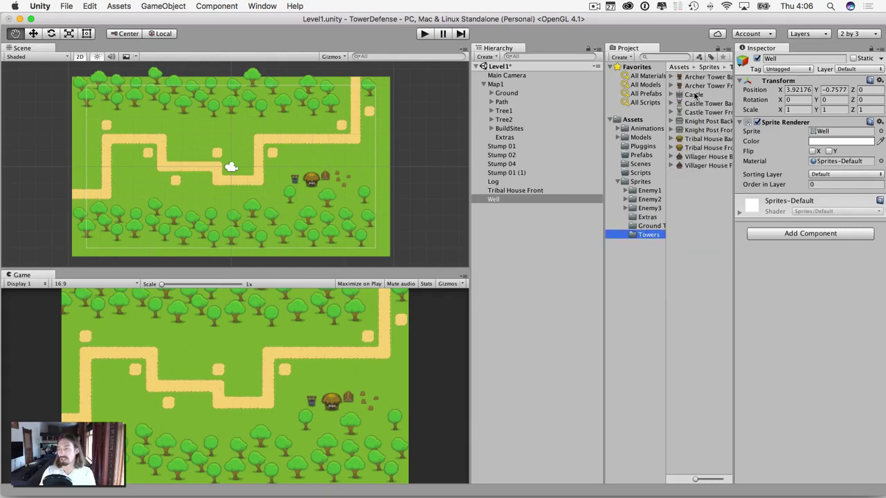
left_click_drag(694, 95, 295, 102)
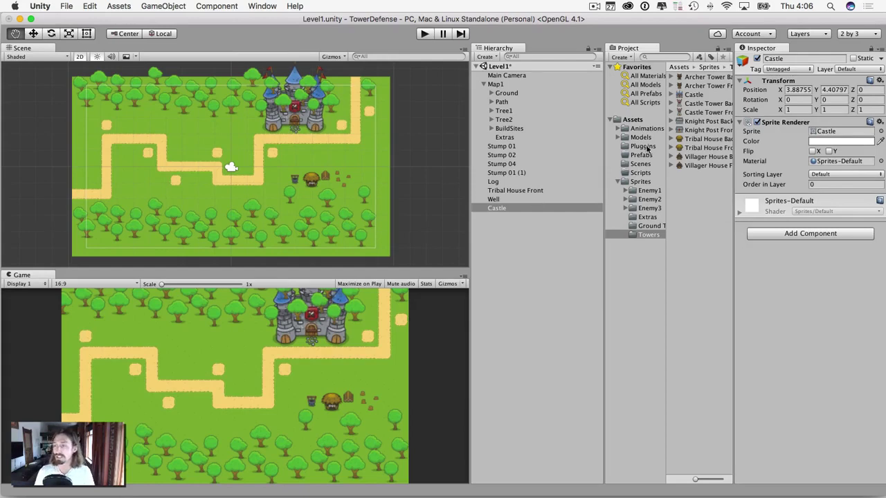
left_click(693, 95)
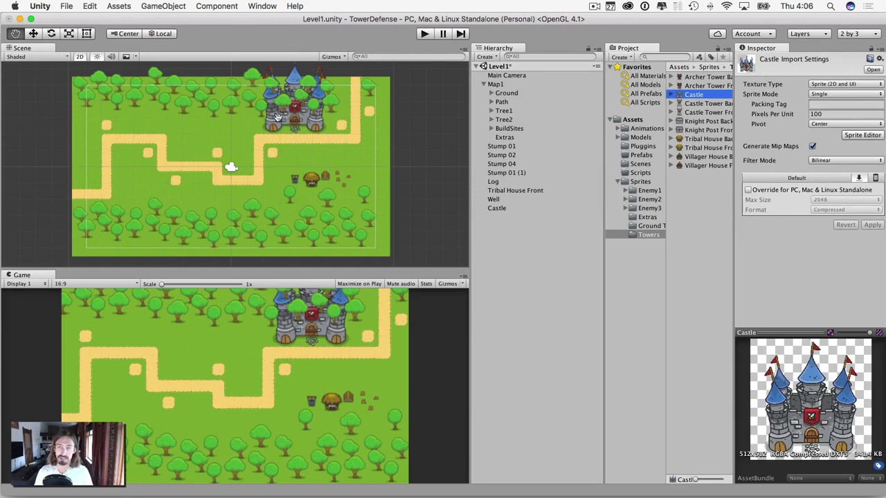
left_click(810, 114)
type("200")
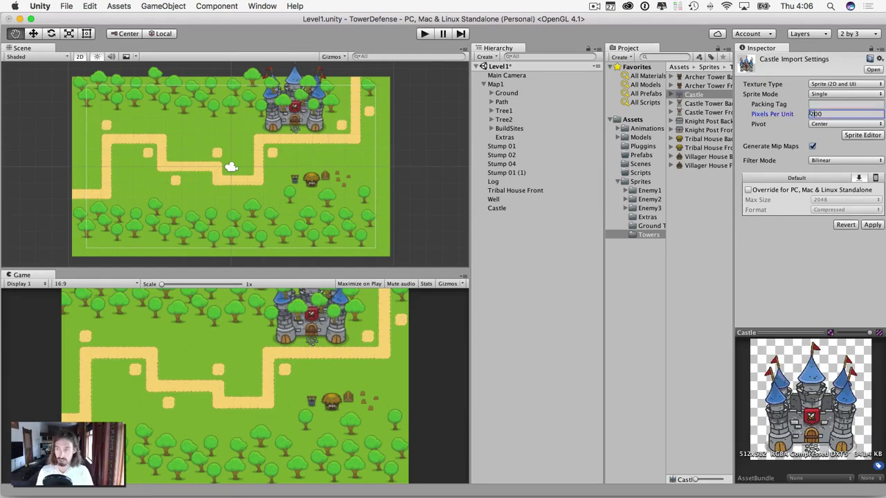
left_click(869, 226)
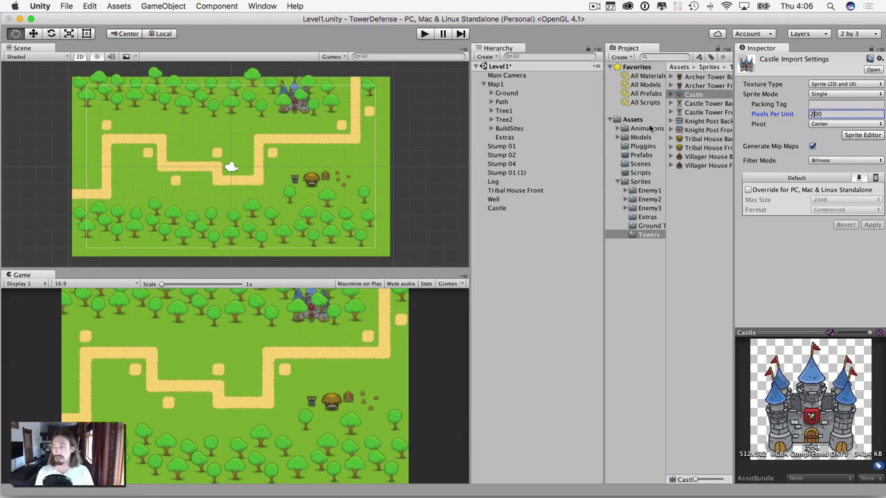
Step: Move the Castle down to Y 3.28, just above the path's right section
left_click(497, 209)
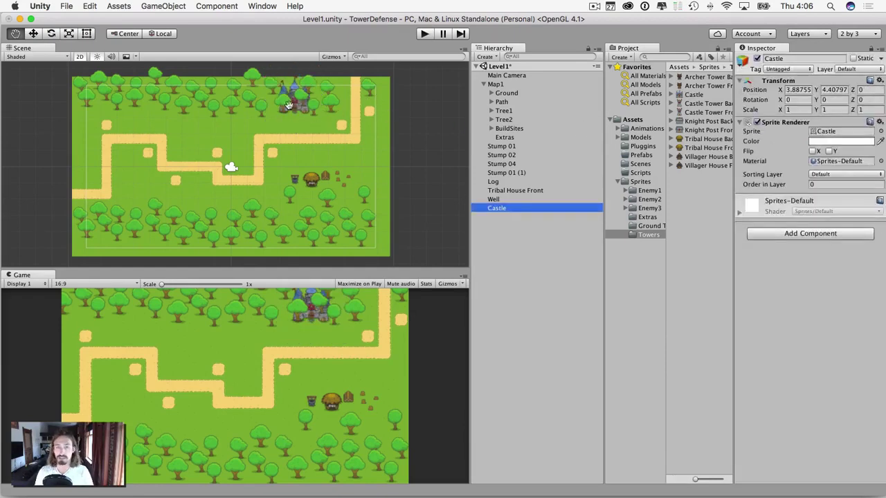
key("w")
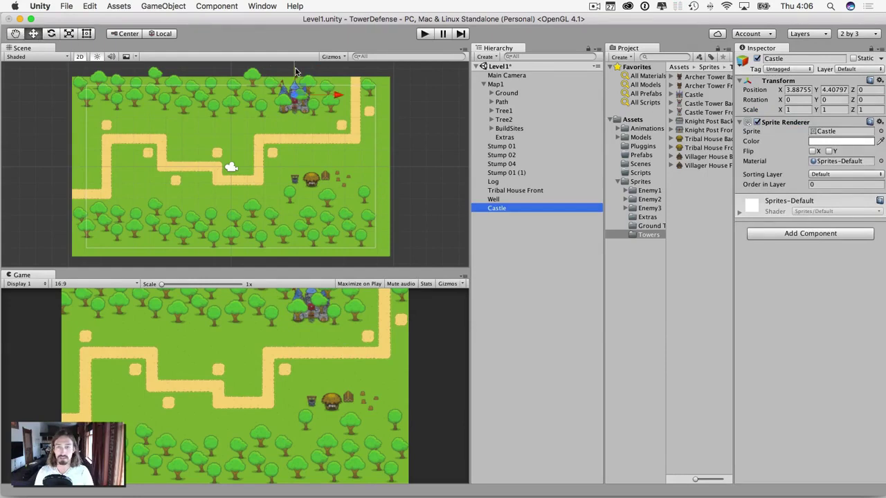
left_click_drag(293, 71, 295, 86)
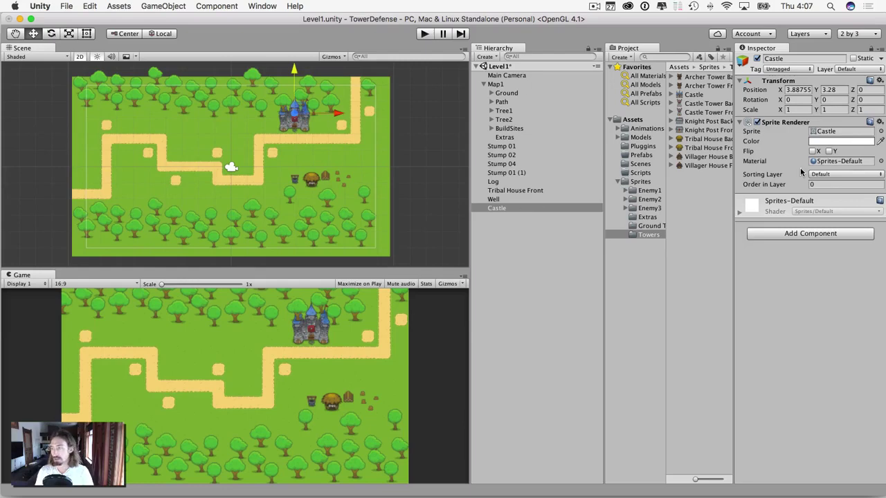
Step: Put the Castle on the Items sorting layer with Order in Layer 2
left_click(496, 208)
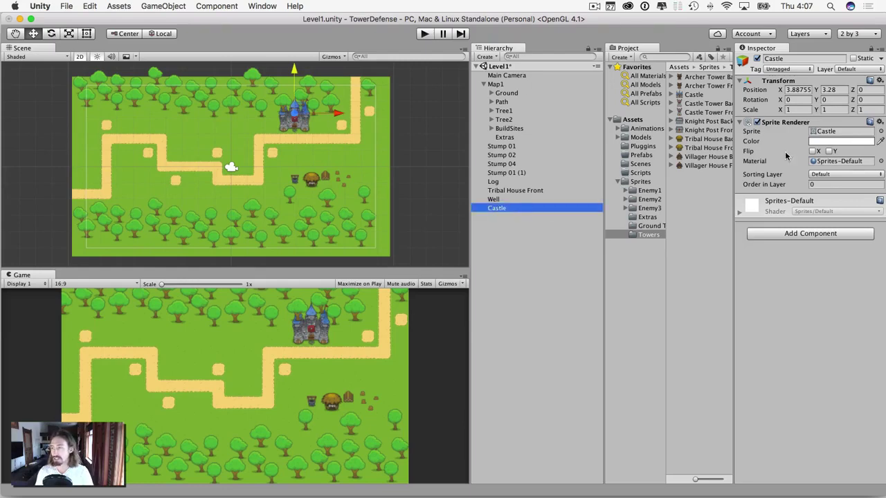
left_click(829, 176)
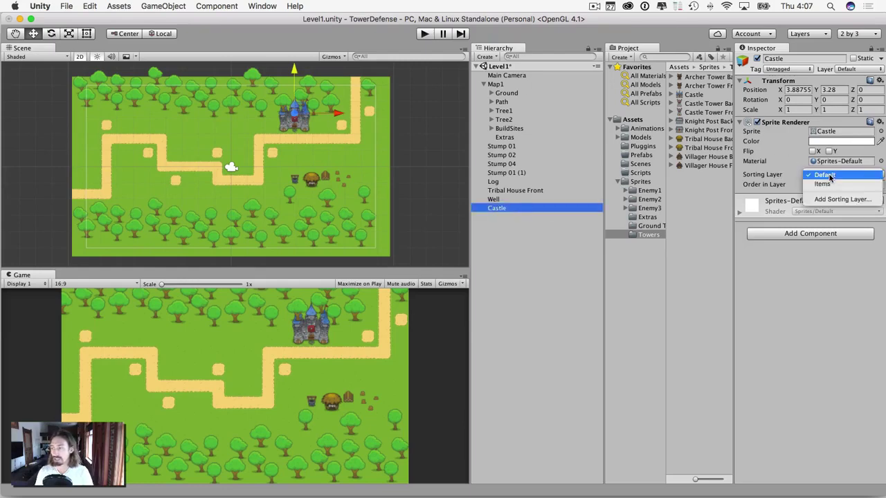
left_click(823, 184)
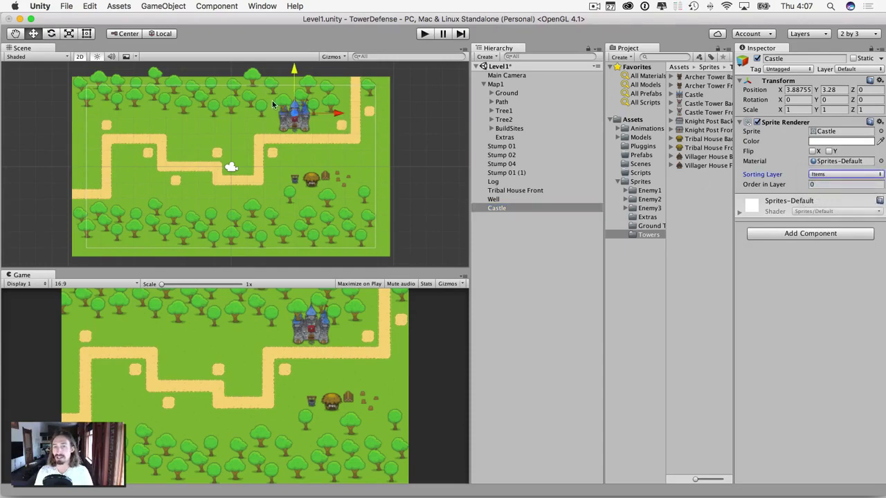
left_click(820, 184)
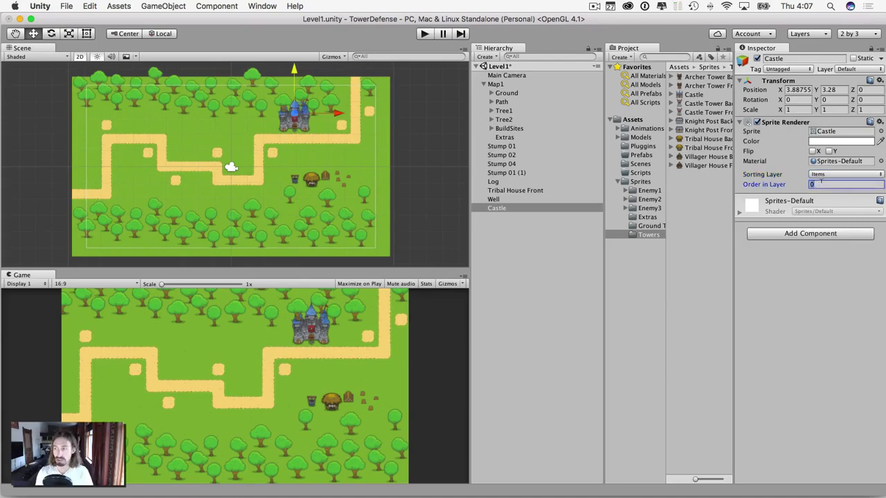
type("2")
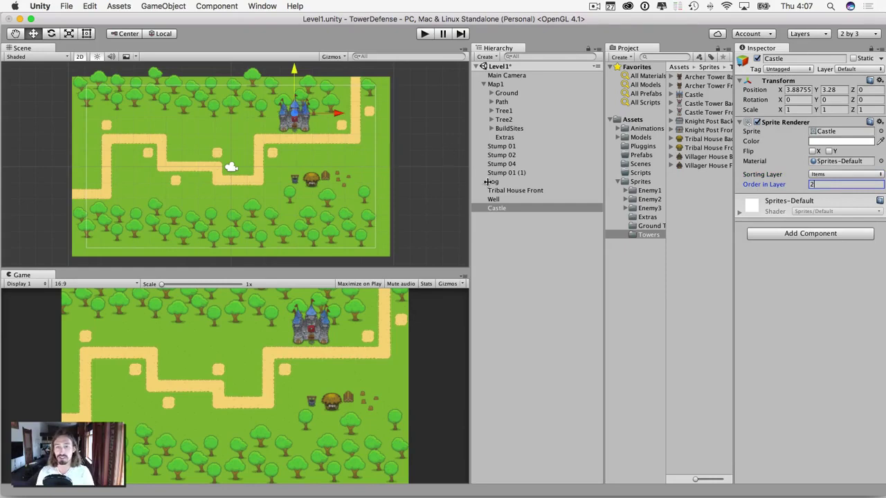
left_click(527, 235)
Step: Apply 200 Pixels Per Unit to all sprites in the Towers folder at once
scroll(302, 126, "up", 5)
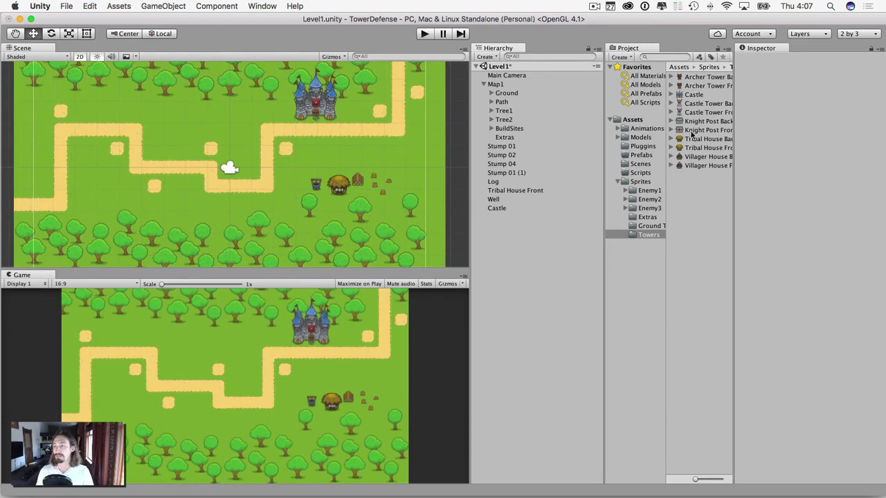
left_click(689, 77)
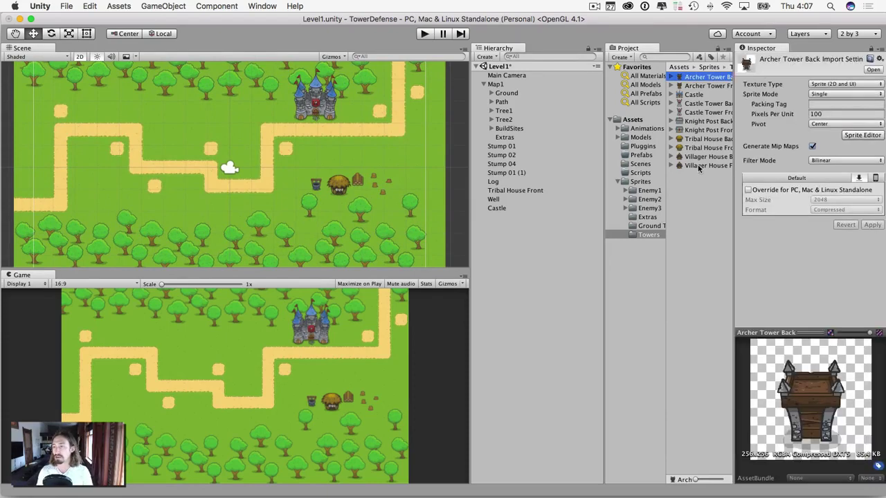
left_click(698, 166, "shift")
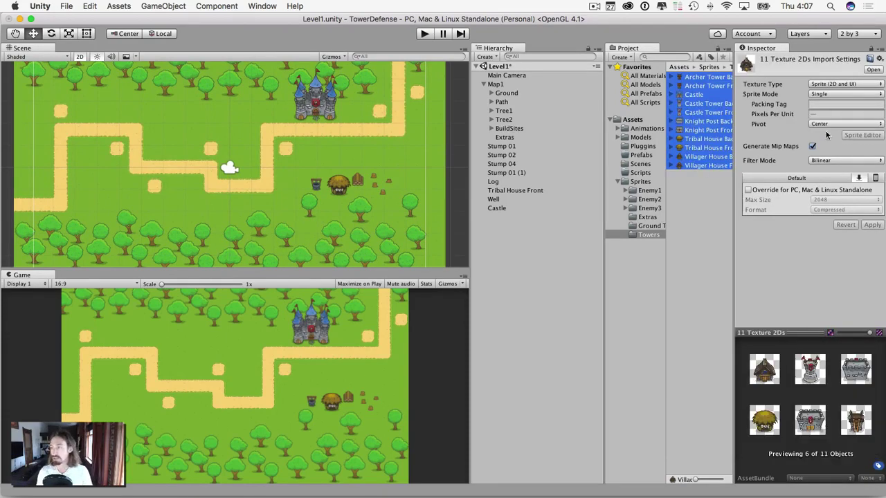
left_click(818, 111)
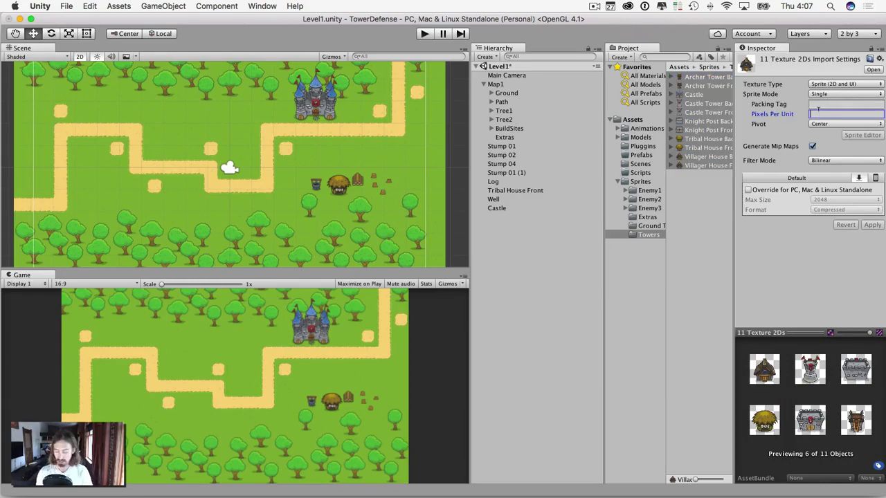
type("200")
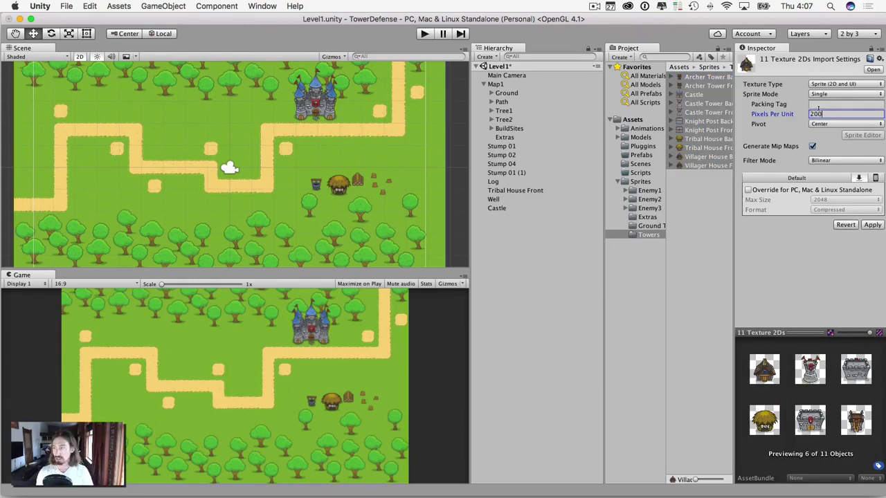
left_click(872, 225)
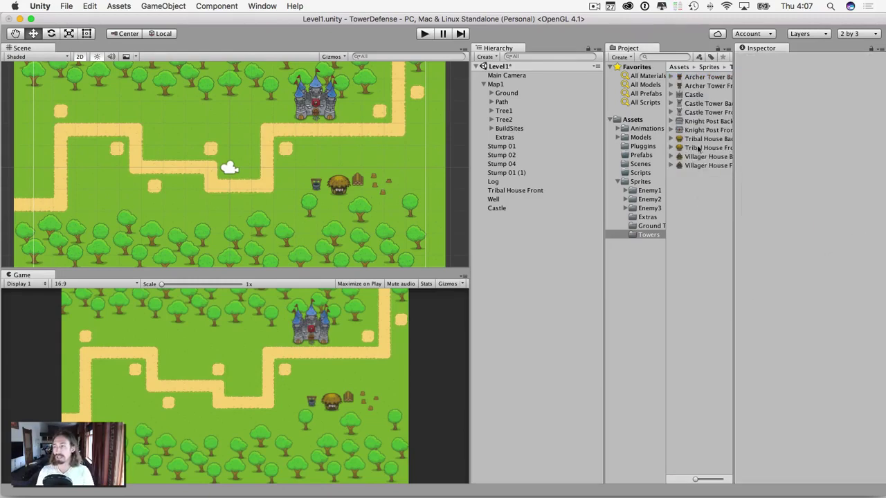
Step: Try a Castle Tower Back sprite on the build site beside the castle to check its size, and delete it
left_click_drag(700, 104, 377, 101)
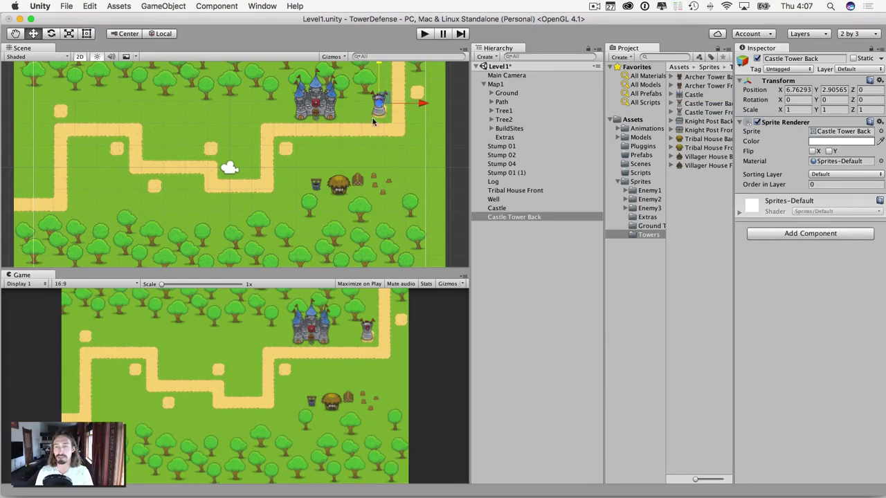
left_click(502, 217)
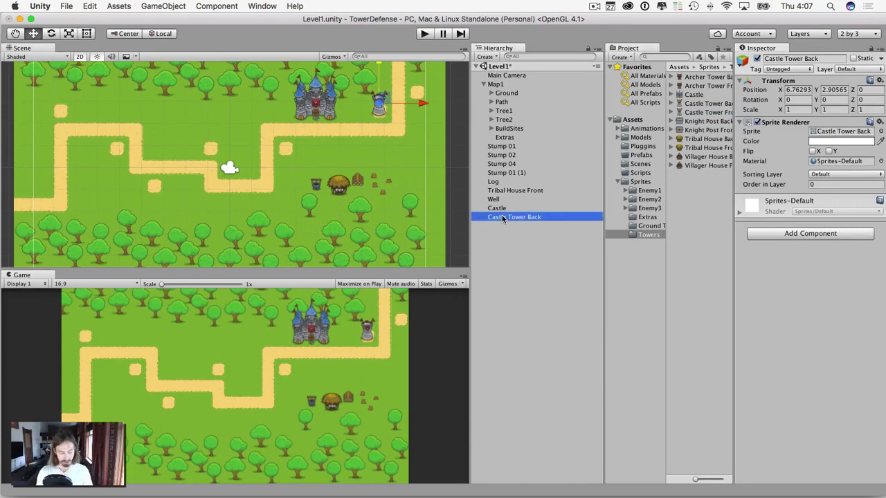
key("super+BackSpace")
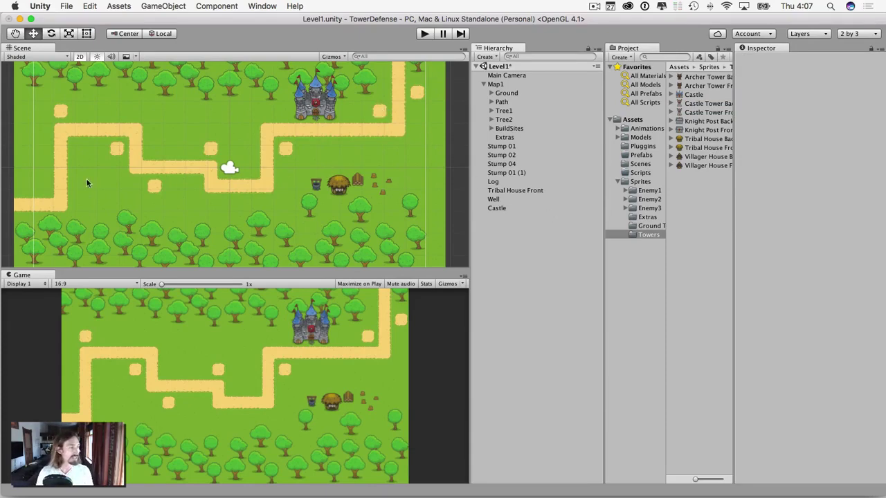
Step: Place a Graveyard sprite from the Extras sprites at about X -5.7, Y 0.3, inside the path's left bend
left_click(641, 165)
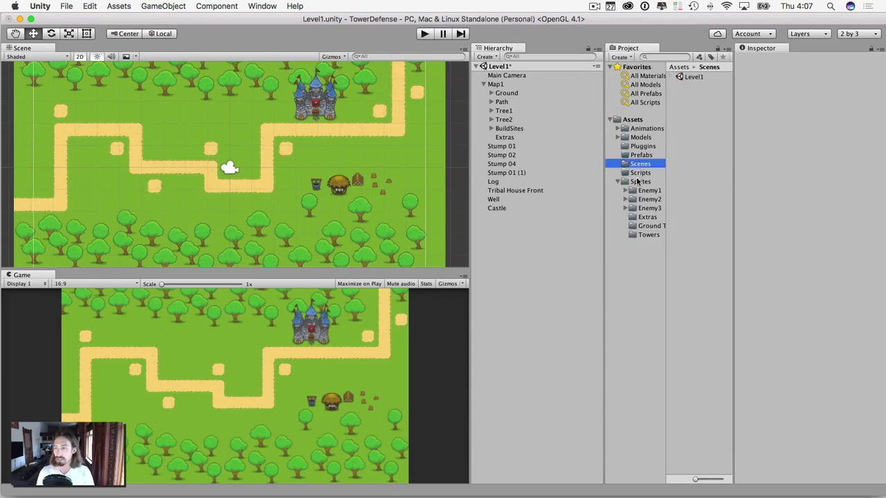
left_click(648, 220)
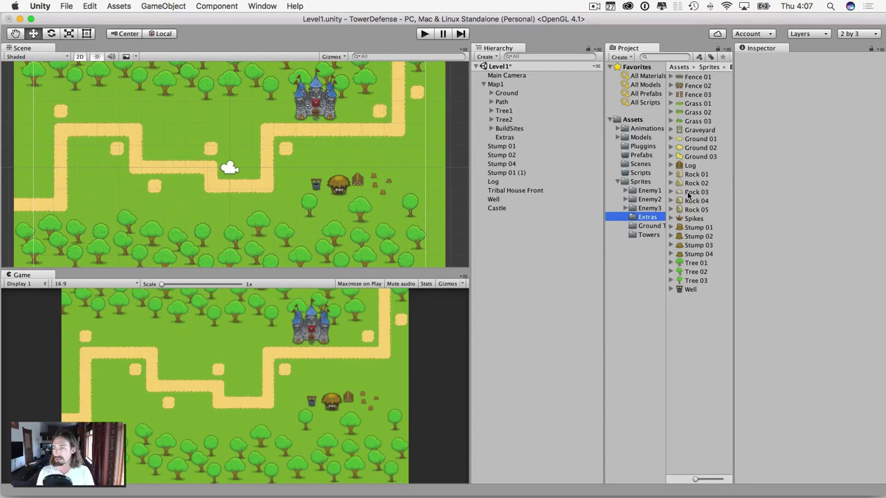
left_click(699, 130)
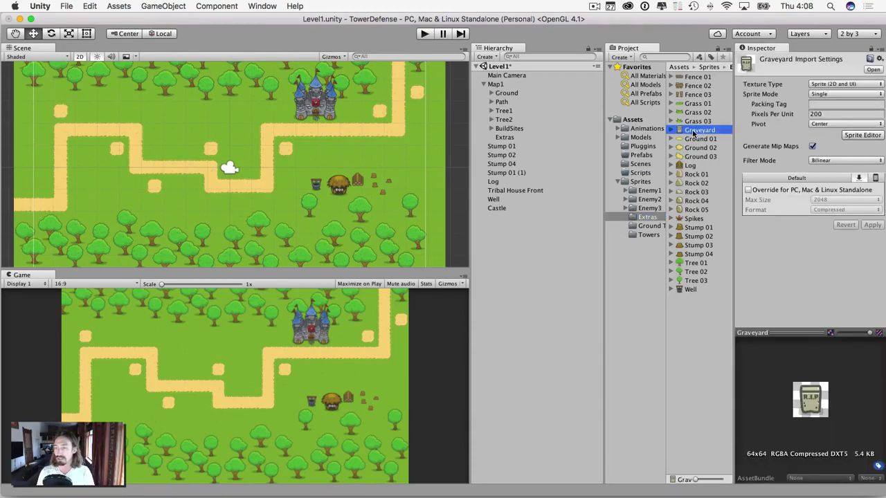
left_click_drag(694, 132, 91, 162)
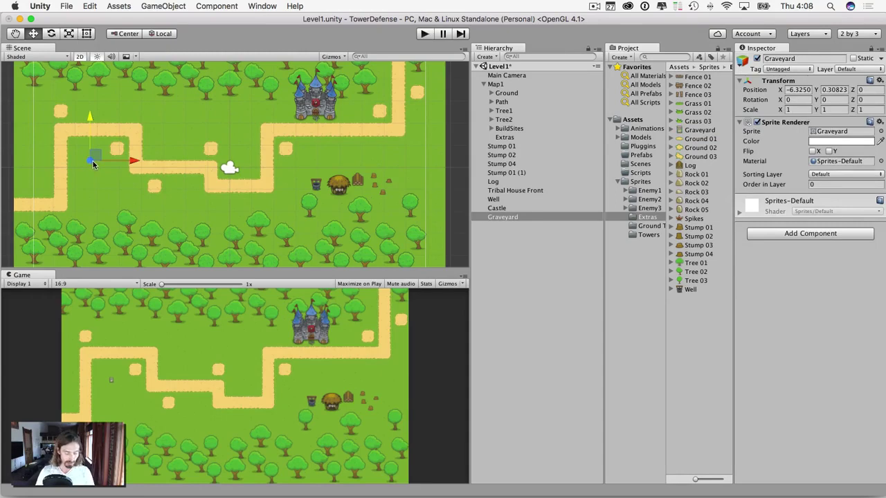
left_click_drag(139, 162, 146, 160)
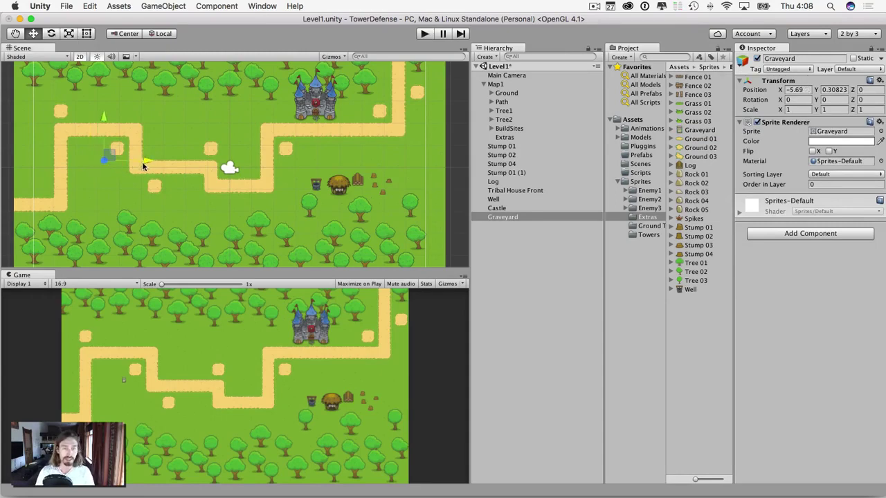
Step: Put the Graveyard object on the Items sorting layer with Order in Layer 2
left_click(504, 216)
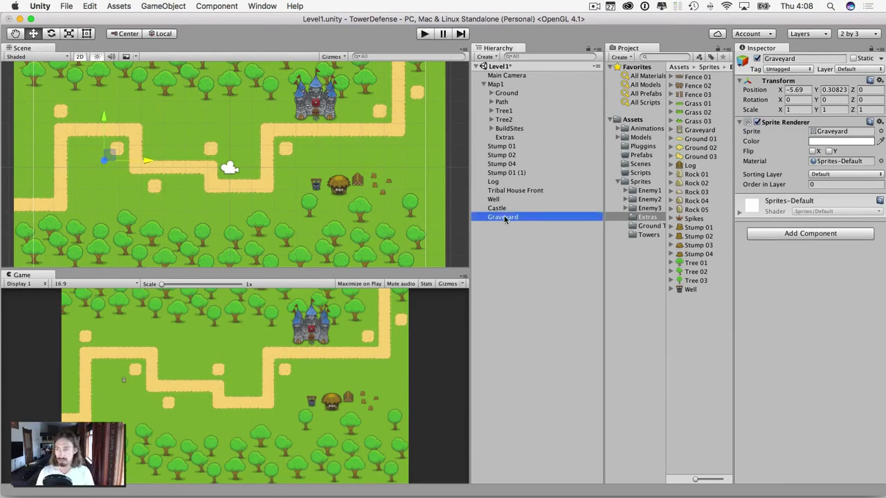
left_click(827, 177)
left_click(824, 182)
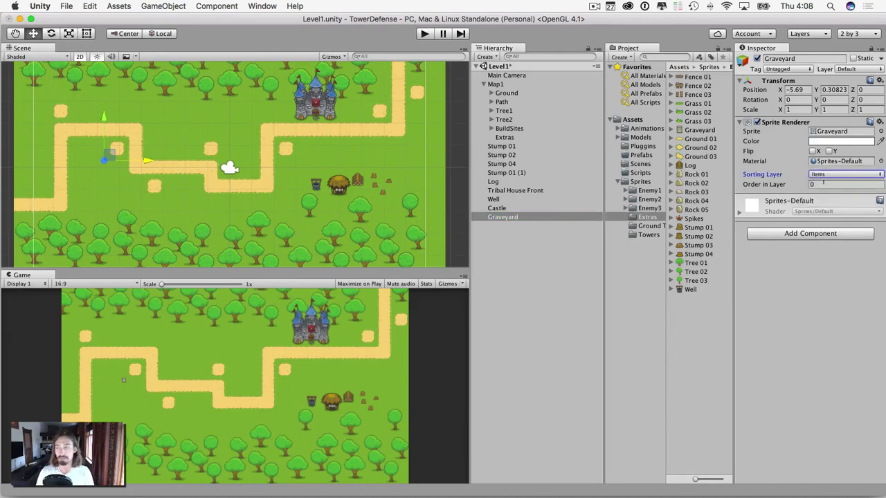
left_click(824, 184)
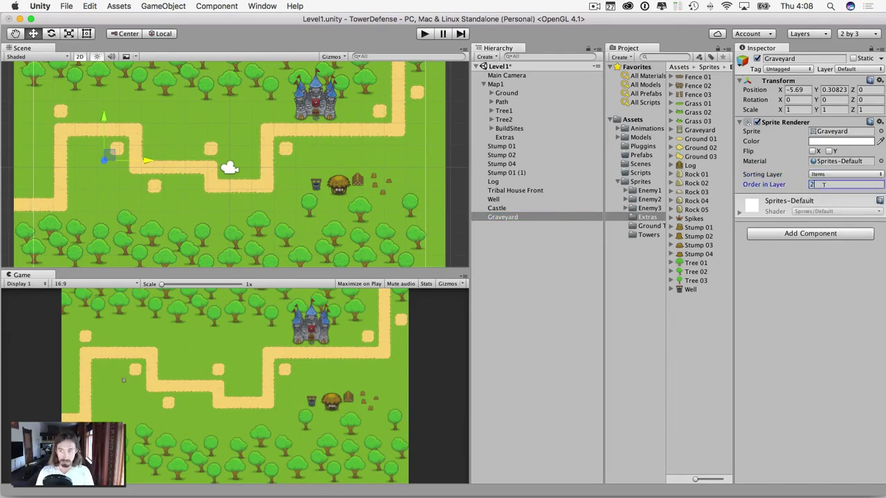
type("2")
key("Return")
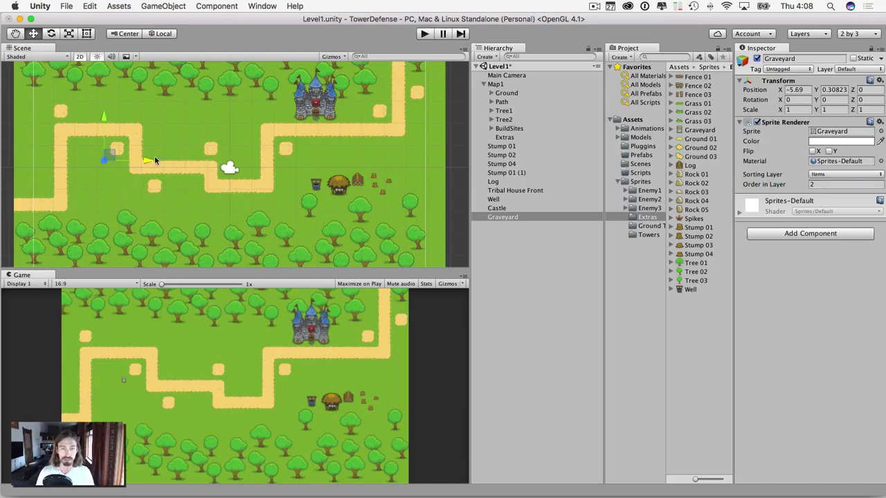
Step: Move the headstone to X -6.67 and duplicate it three times into an evenly spaced row ending at about X -5.53
left_click_drag(146, 159, 124, 159)
left_click(116, 185)
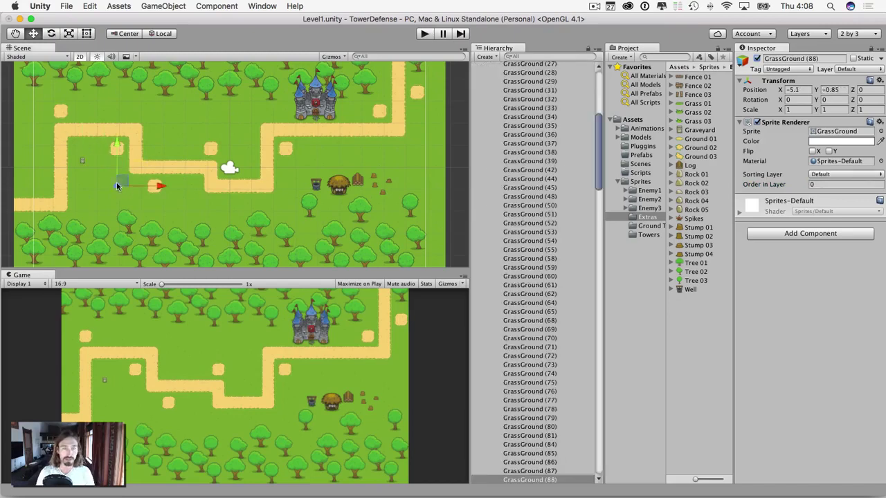
left_click(84, 165)
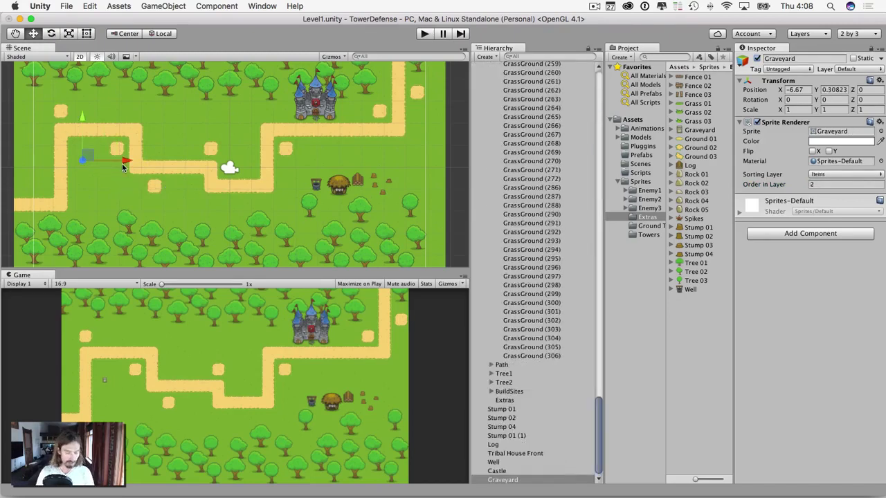
key("super+d")
left_click_drag(123, 166, 134, 163)
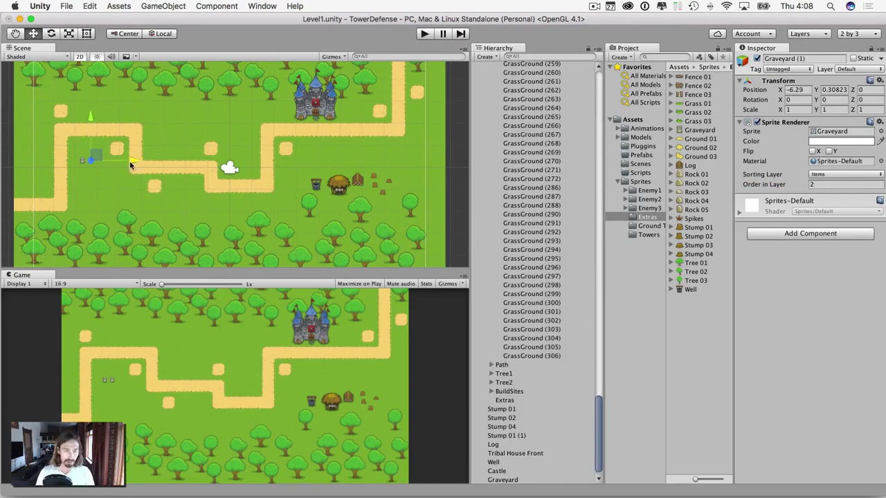
key("super+d")
left_click_drag(131, 164, 150, 160)
key("super+d")
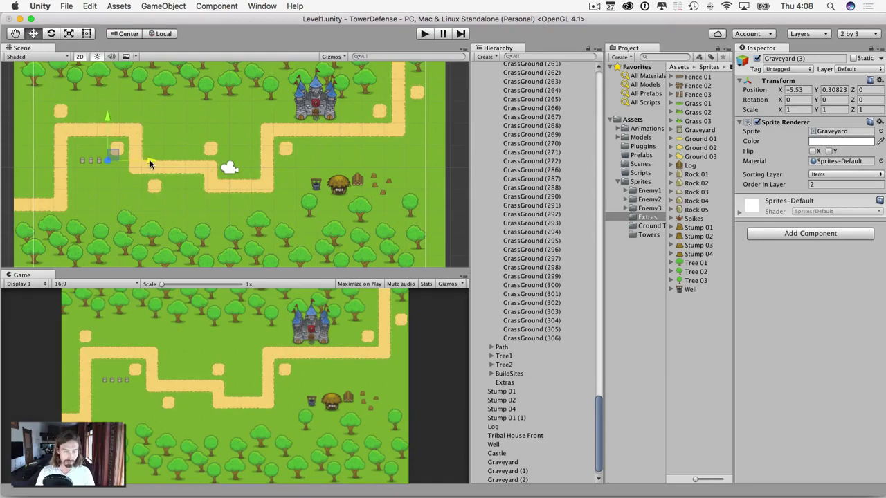
Step: Duplicate the row's rightmost headstone twice and place the copies directly below it at about Y -0.22 and Y -0.7
key("super+d")
key("super+d")
left_click_drag(105, 119, 105, 131)
scroll(549, 444, "up", 20)
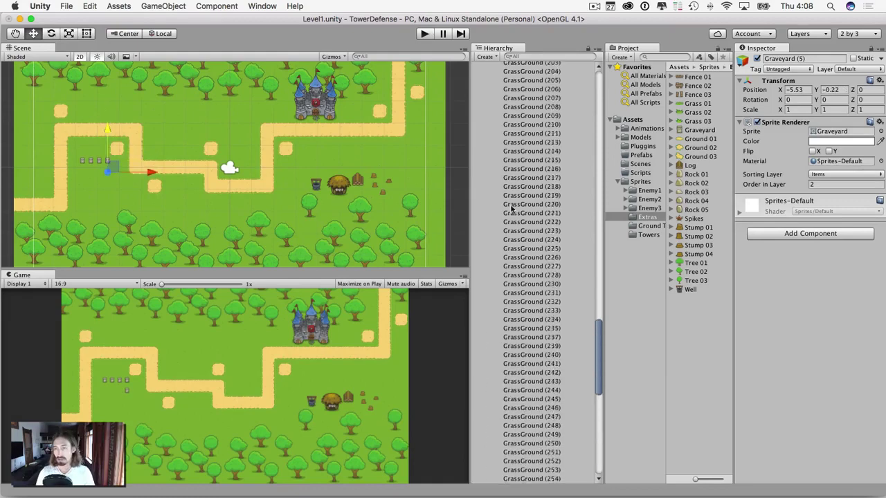
left_click(491, 92)
left_click(502, 254)
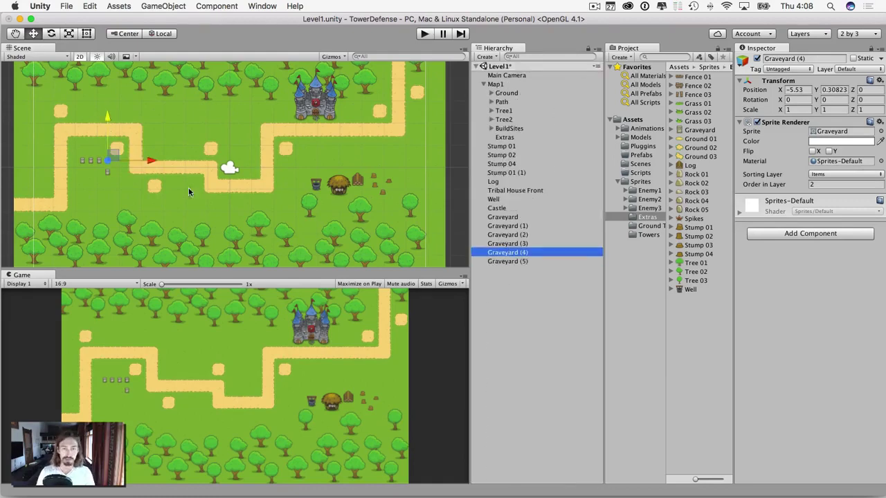
left_click_drag(107, 119, 107, 142)
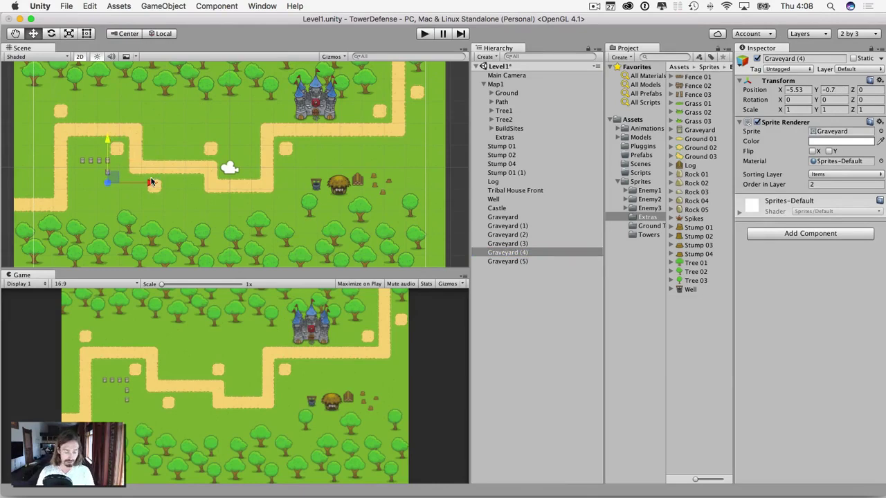
Step: Duplicate the headstone at Y -0.22 three times, spacing the copies leftward to complete a second row of four
left_click(479, 252)
left_click(518, 262)
key("super+d")
left_click_drag(149, 172, 122, 173)
key("super+d")
key("super+d")
Step: Duplicate the second row's leftmost headstone down to Y -0.72 and add two more copies rightward to complete the third row
key("super+d")
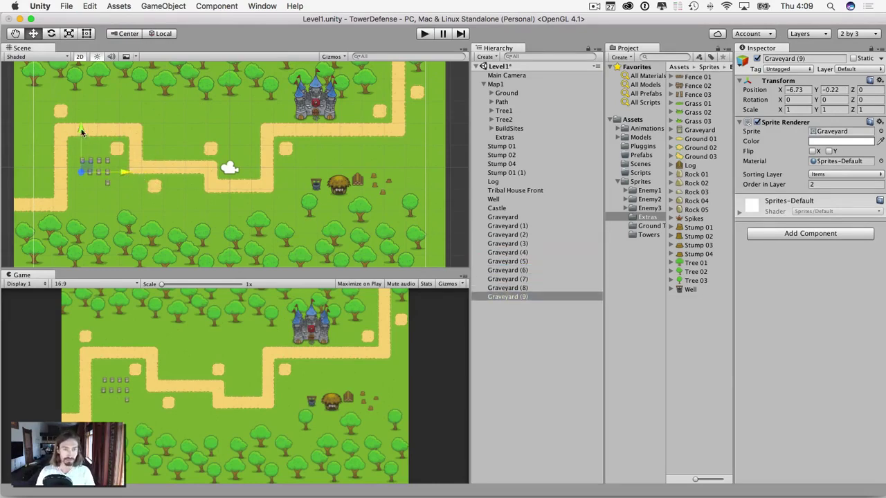
left_click_drag(83, 134, 80, 140)
key("super+d")
left_click_drag(125, 183, 144, 181)
key("super+d")
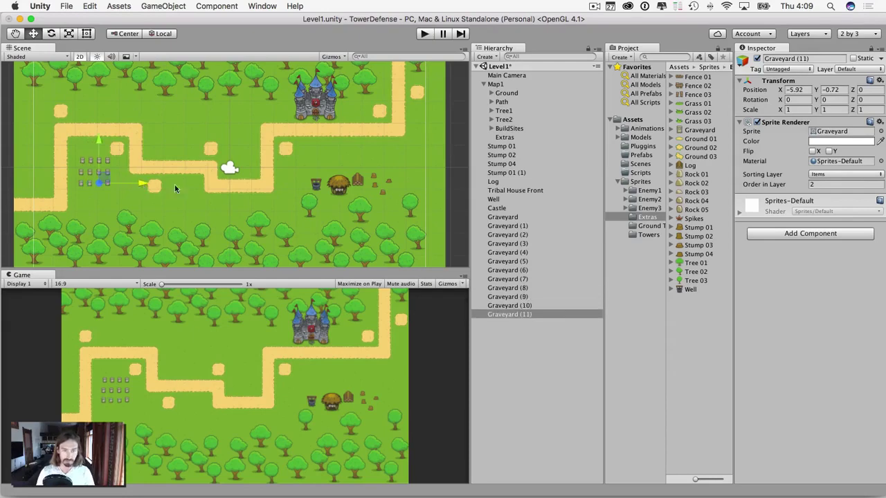
left_click(175, 194)
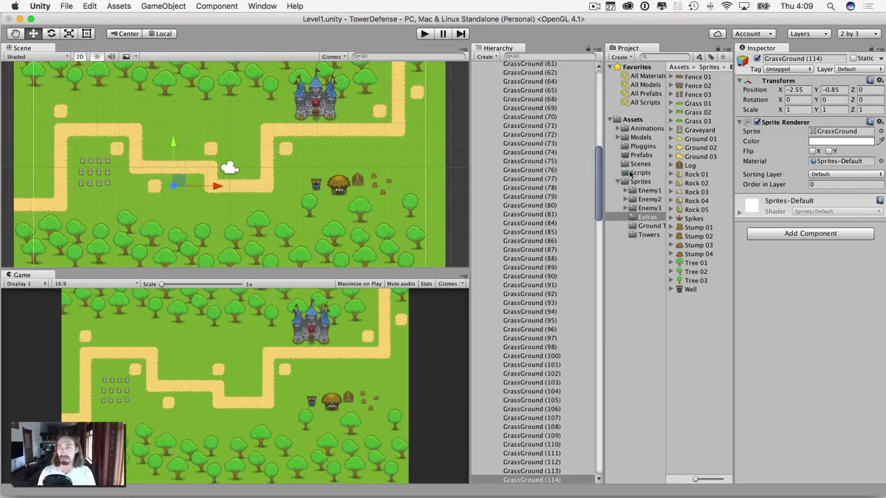
scroll(549, 148, "down", 1)
scroll(548, 147, "up", 10)
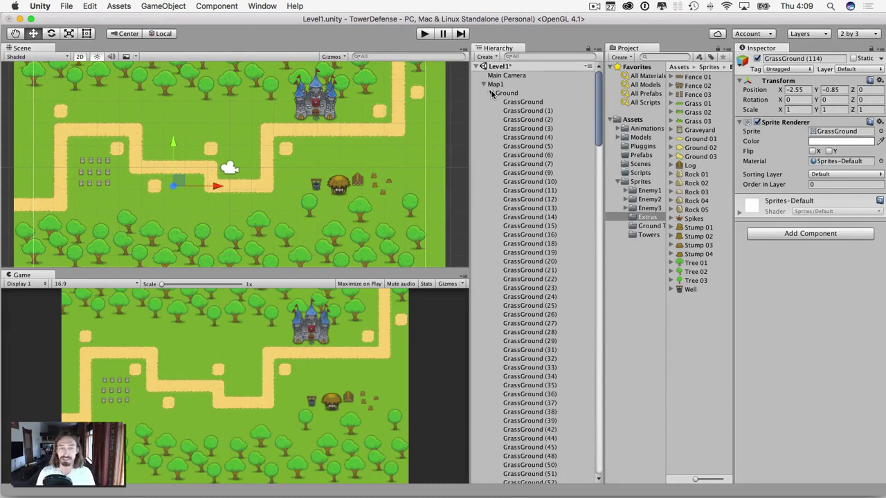
left_click(491, 93)
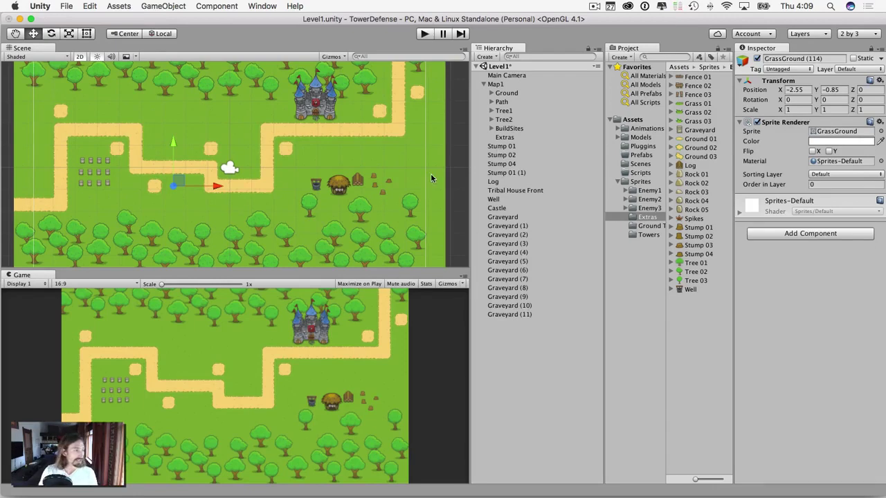
Step: Place a Spikes sprite at about X -8.42, Y -0.98, and a duplicate of it across the path at X -6.98
left_click(693, 220)
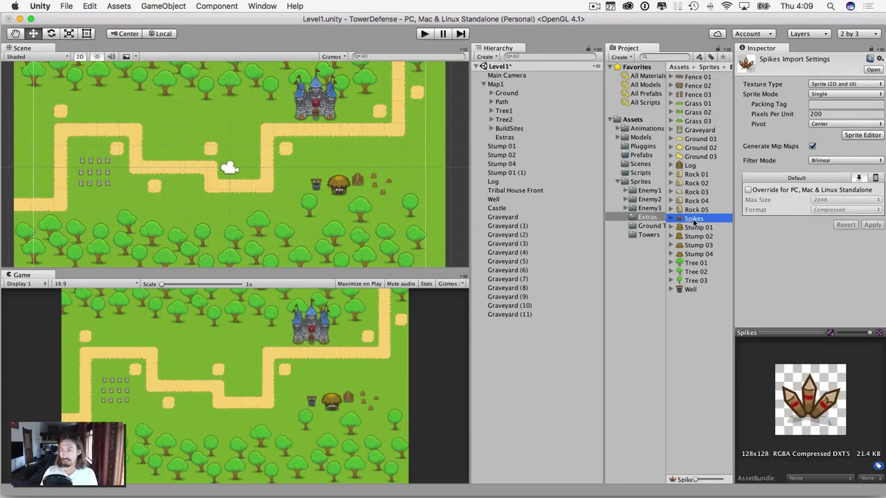
left_click_drag(693, 219, 46, 189)
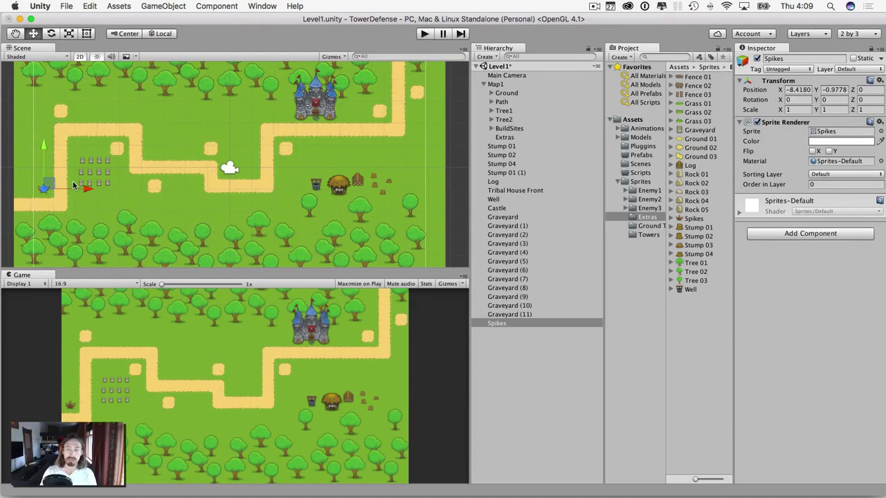
left_click(507, 323)
key("super+d")
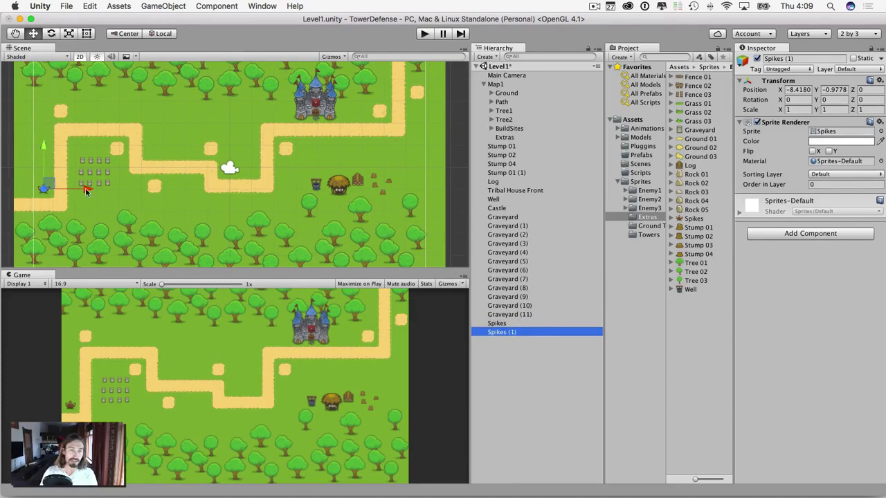
left_click_drag(88, 190, 119, 192)
left_click(114, 206)
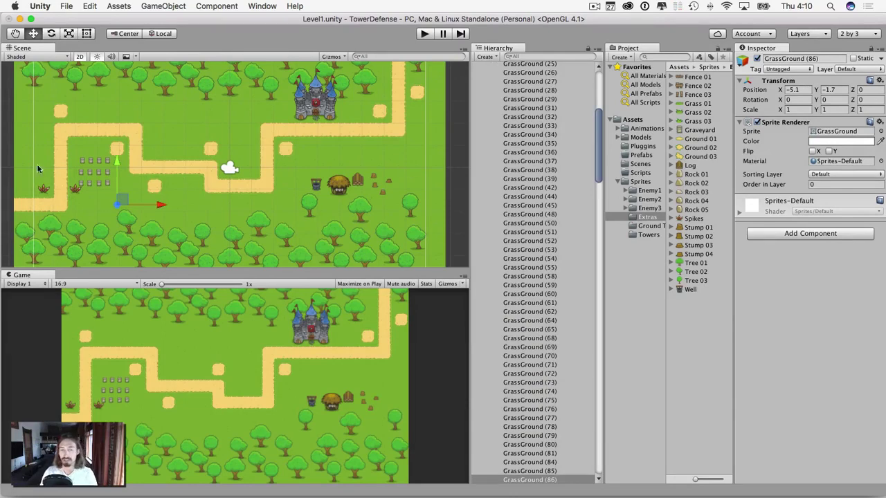
scroll(536, 163, "up", 10)
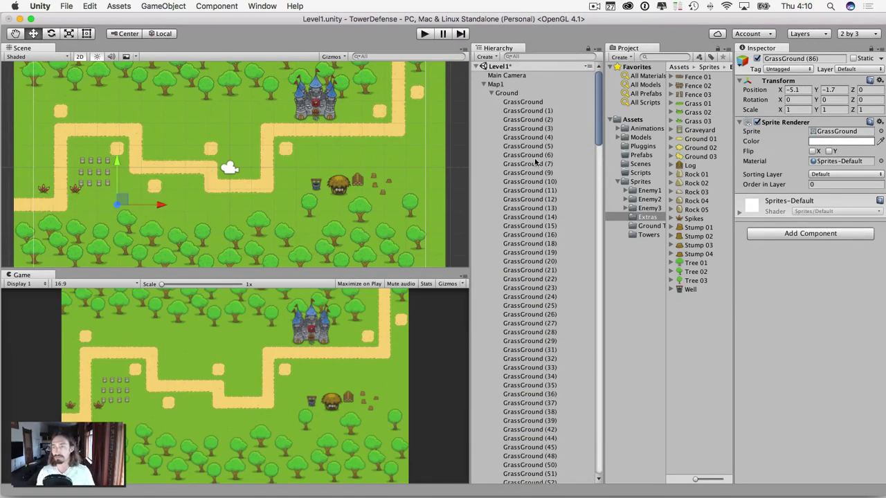
left_click(491, 93)
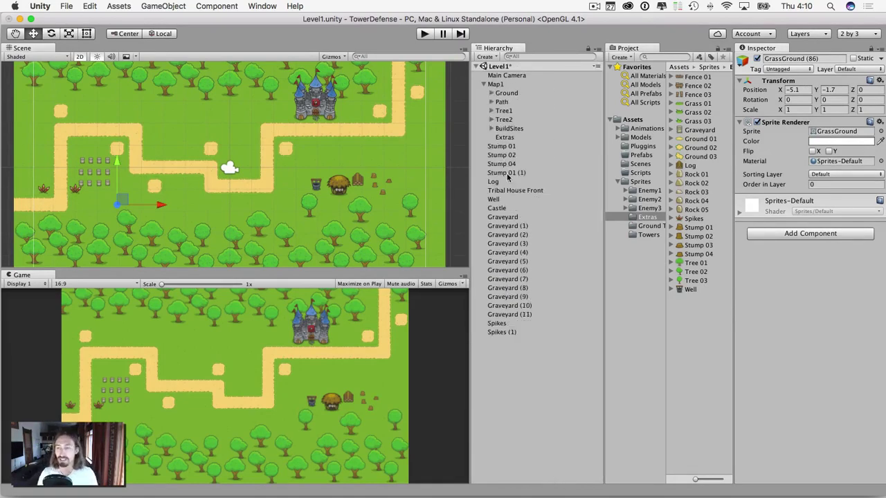
Step: Duplicate the spikes twice and place the copies on both sides of the castle's base at Y 2.22, the right one at about X 5.15
left_click(500, 333)
key("super+d")
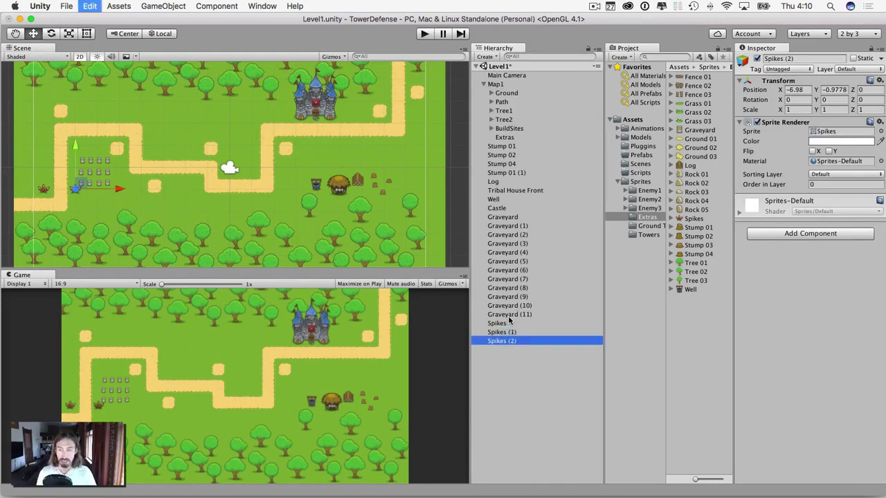
left_click(121, 191)
left_click_drag(121, 191, 341, 190)
left_click_drag(297, 146, 285, 73)
left_click_drag(340, 115, 386, 121)
key("super+d")
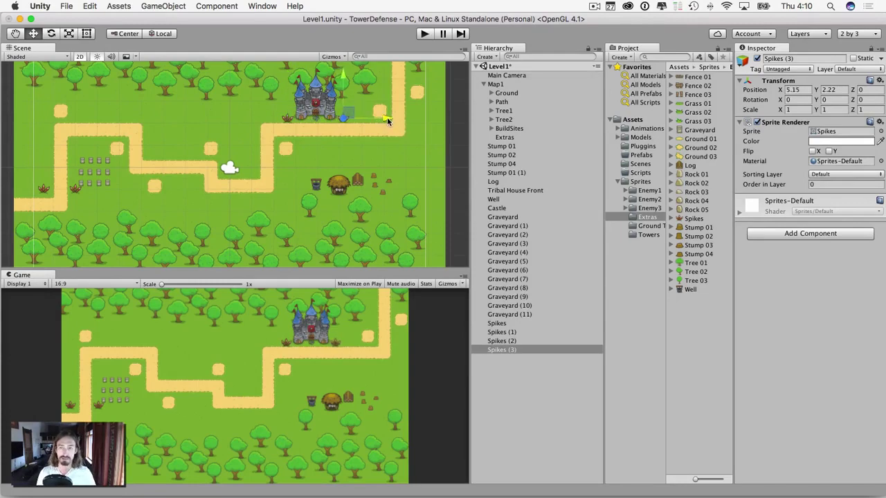
Step: Add two more spikes copies beside the upper end of the path, at about (6.97, 4.41) and (8.28, 4.18)
key("super+d")
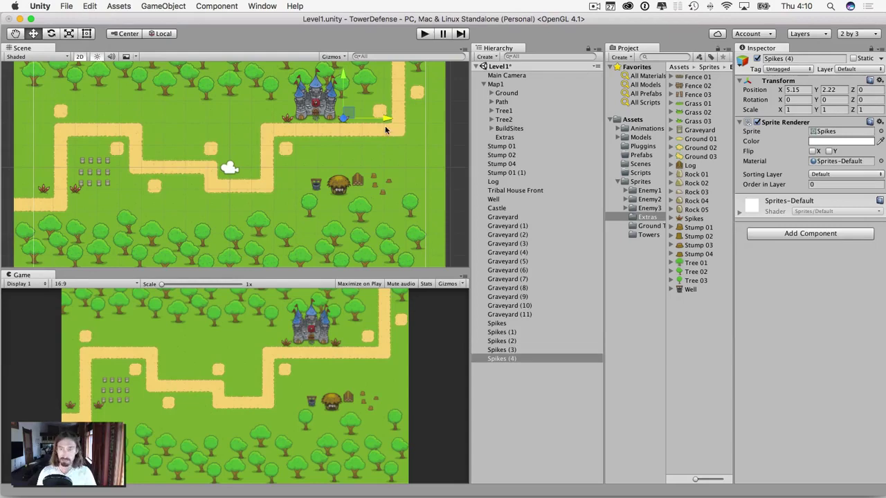
left_click_drag(400, 119, 411, 118)
left_click_drag(388, 77, 386, 66)
left_click_drag(386, 30, 386, 30)
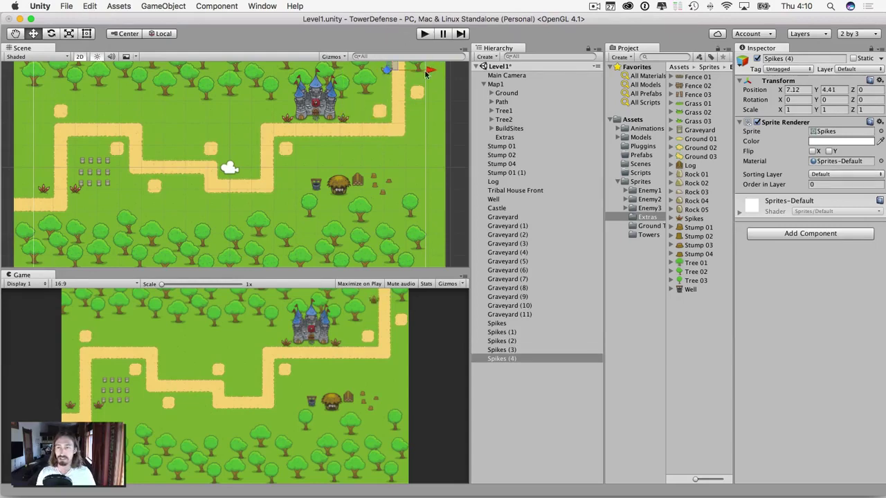
left_click_drag(429, 72, 425, 73)
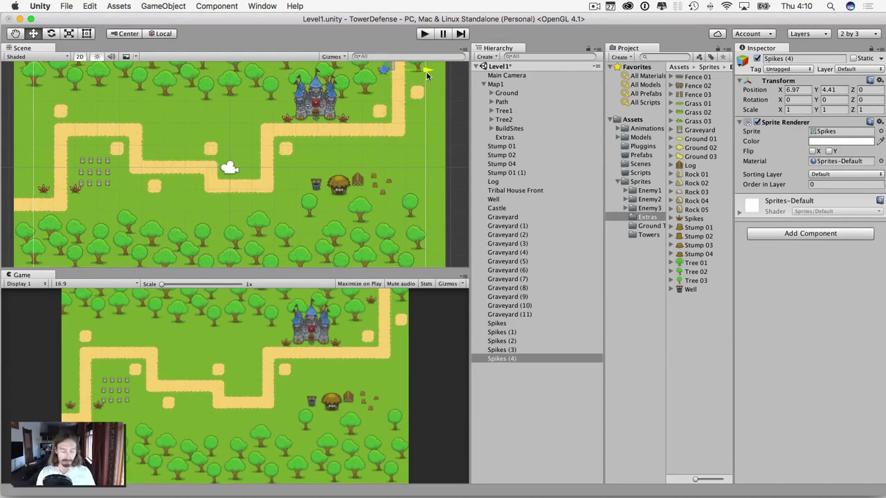
left_click_drag(384, 66, 453, 76)
key("super+d")
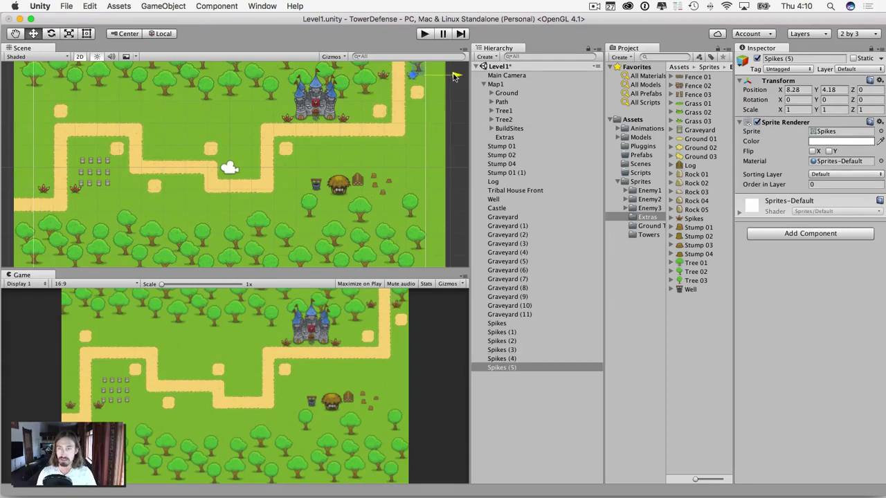
left_click(423, 126)
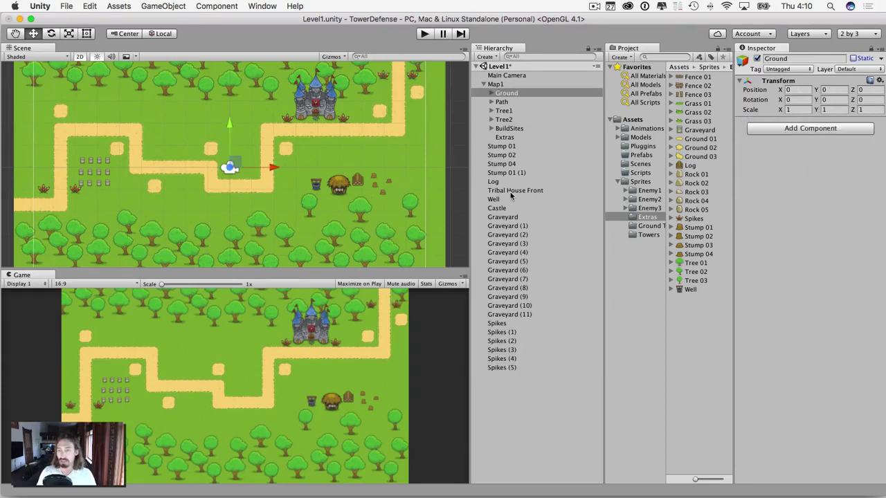
Step: Set all loose decorations from Stump 01 through Spikes (5) to sorting layer Items with order in layer 2
left_click(496, 147)
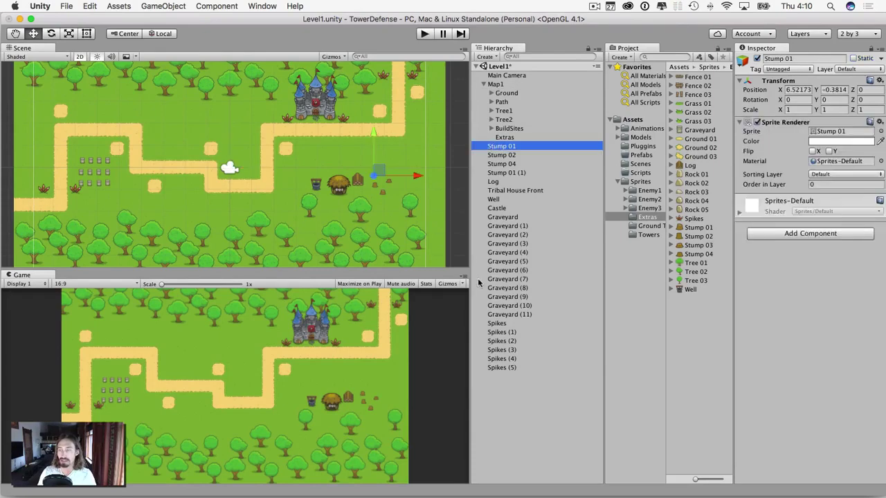
left_click(500, 367, "shift")
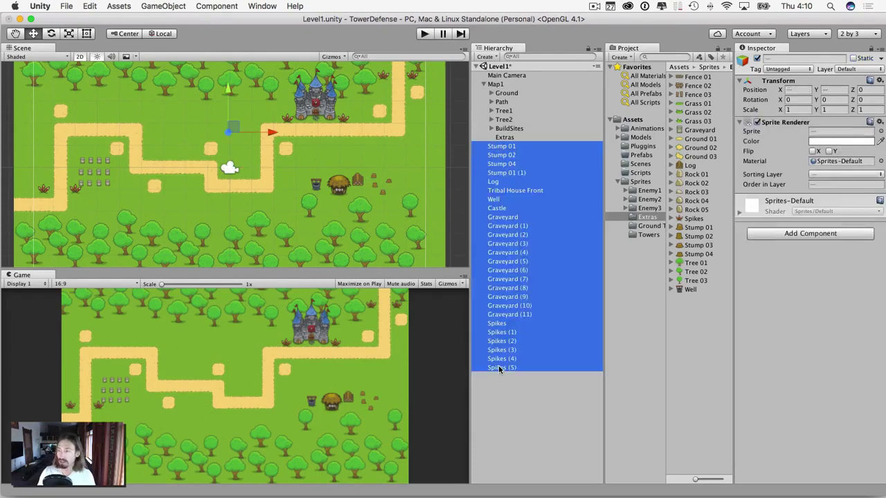
left_click(829, 173)
left_click(823, 184)
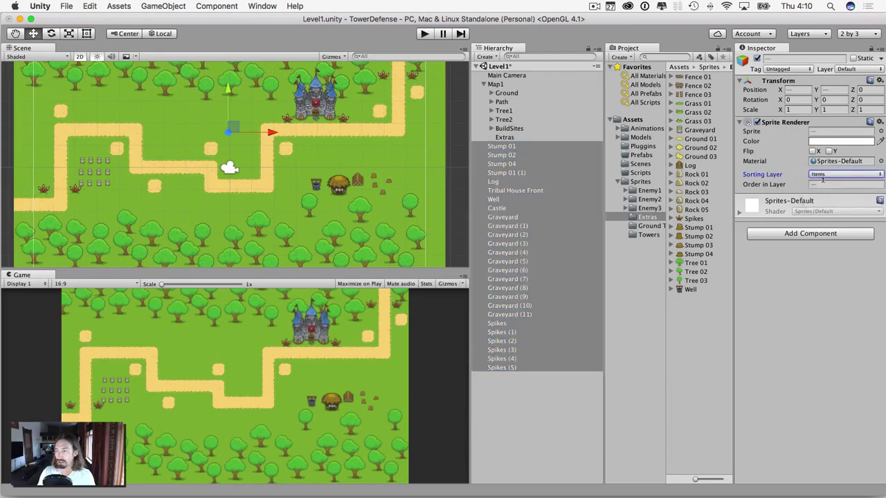
left_click(821, 183)
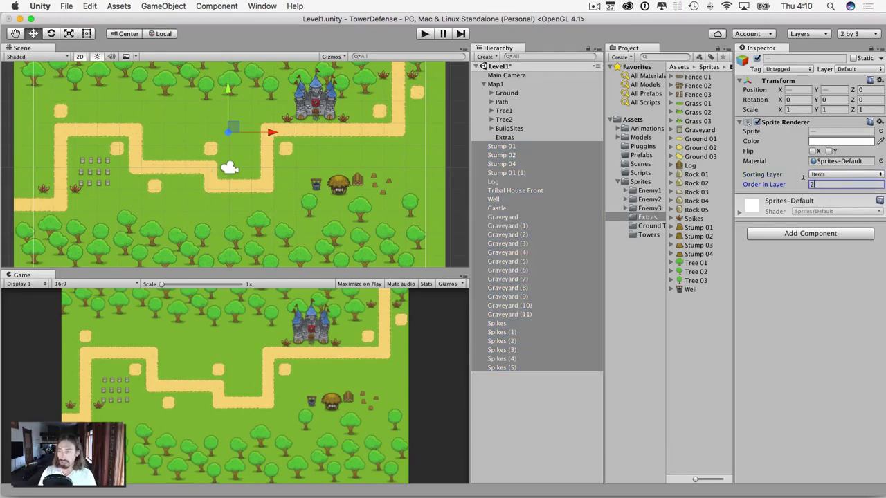
key("Return")
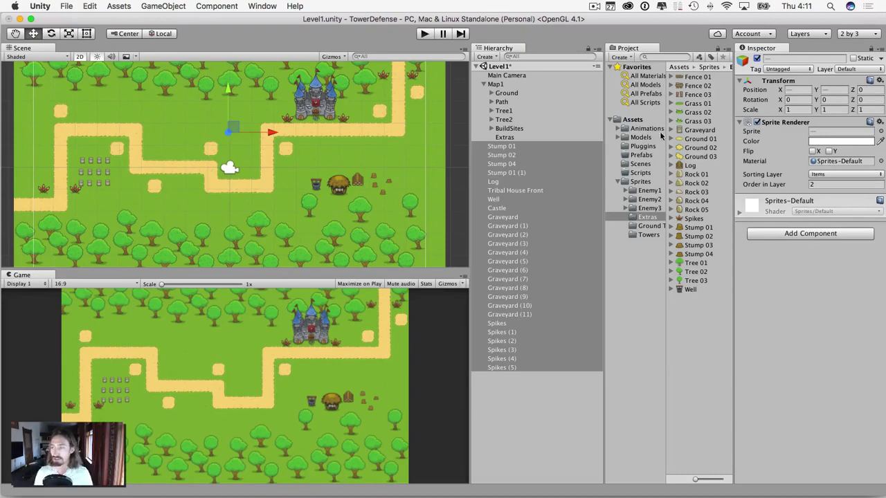
Step: Make all objects from Stump 01 through Spikes (5) children of the Extras object and collapse it
left_click(499, 146)
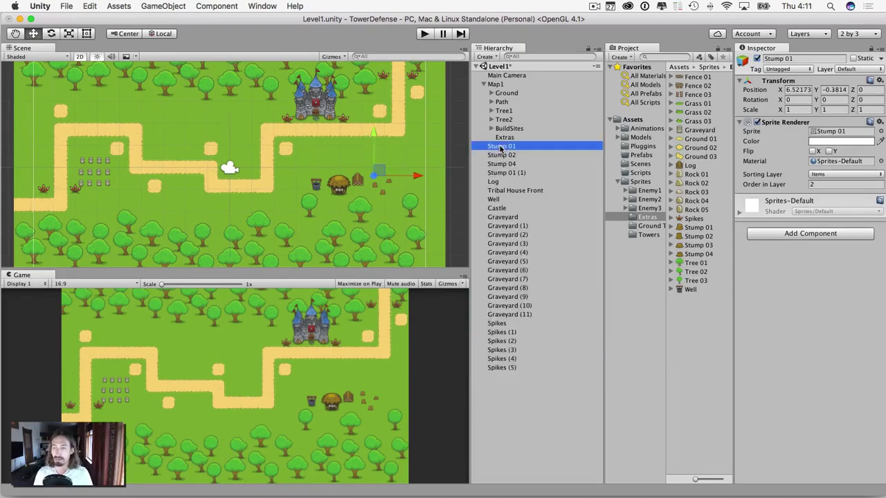
left_click(497, 366, "shift")
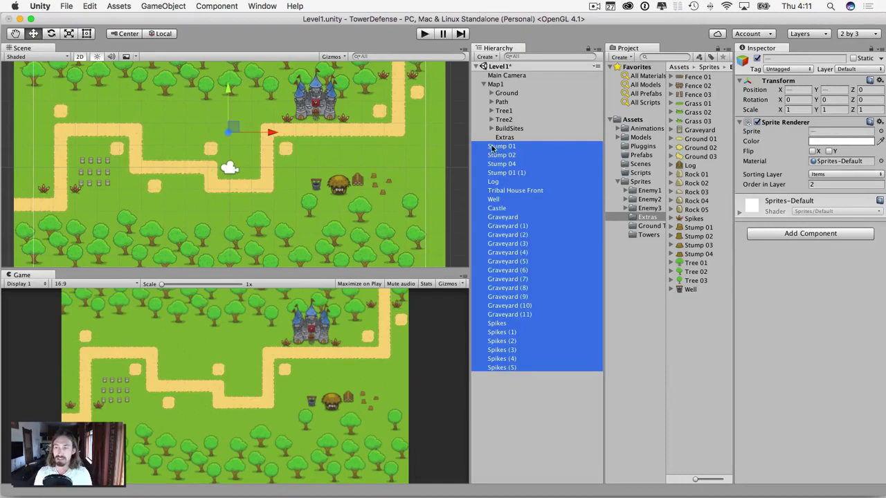
left_click_drag(500, 148, 505, 137)
left_click(490, 138)
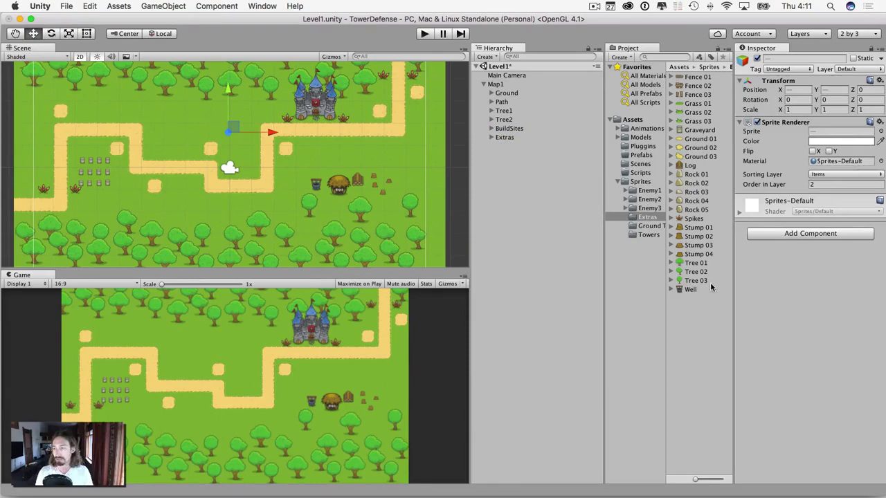
left_click(692, 184)
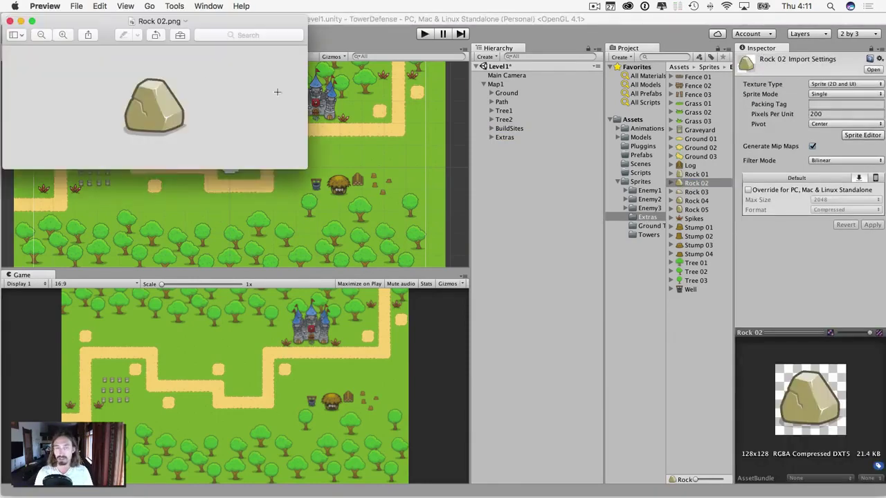
left_click(8, 19)
left_click(45, 6)
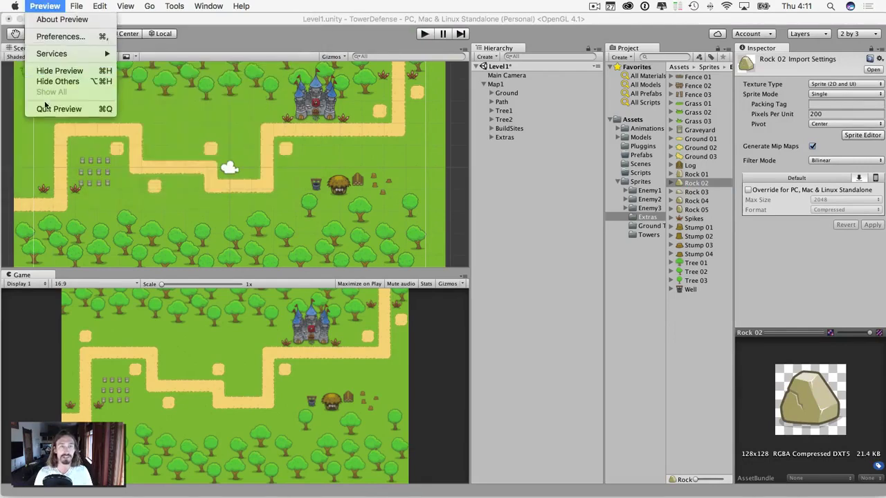
key("super+q")
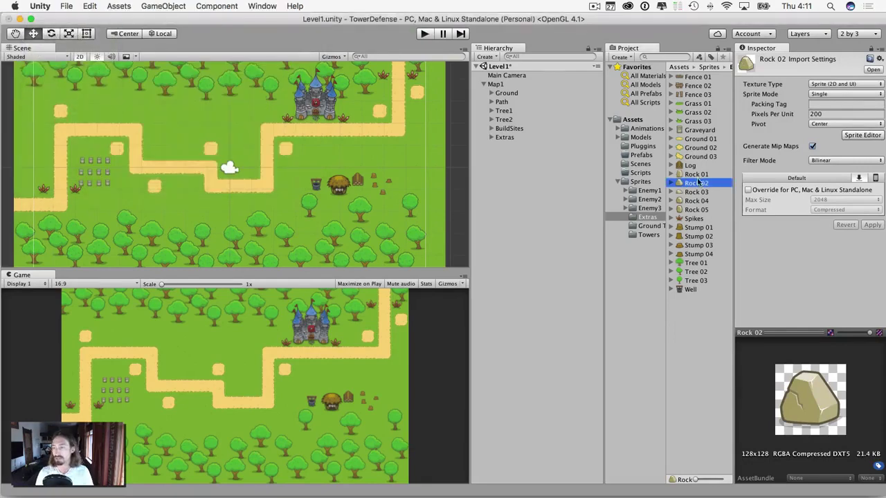
Step: Place Rock 02 at about (-1.58, -0.62), Rock 01 at about (4.27, -0.17) and Rock 03 at about (2.17, -2.09)
left_click_drag(699, 182, 195, 181)
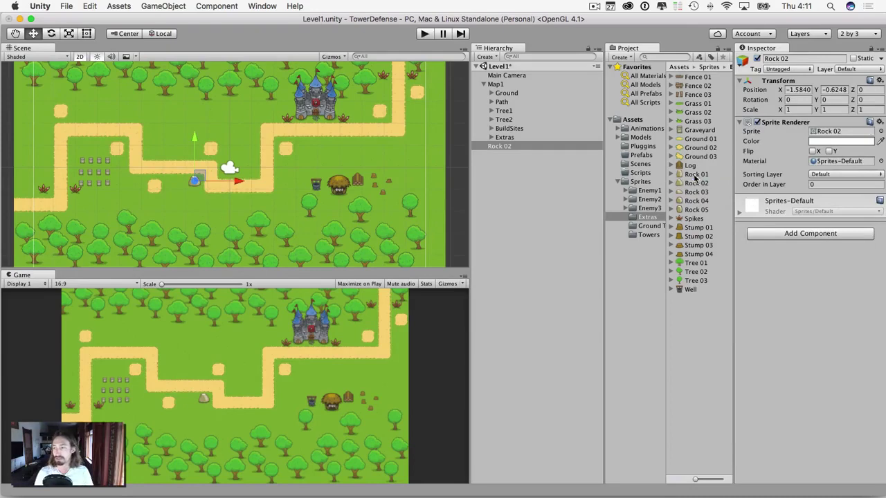
left_click_drag(694, 175, 323, 170)
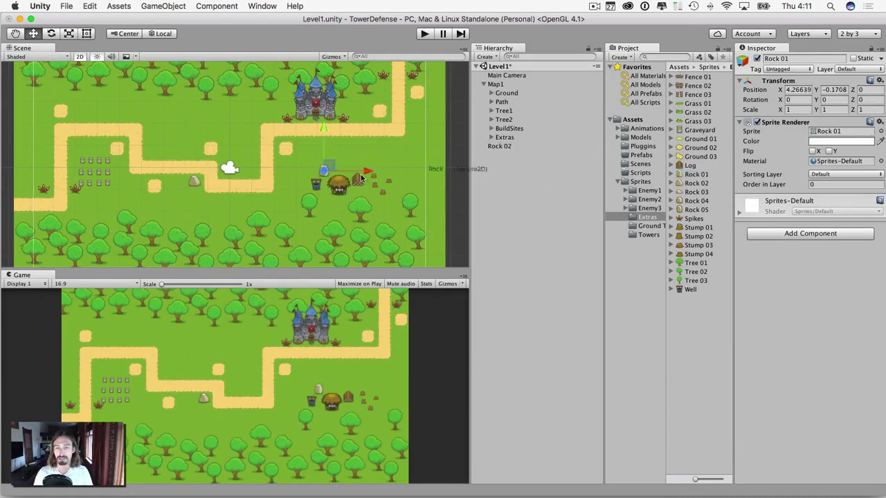
left_click_drag(692, 192, 278, 213)
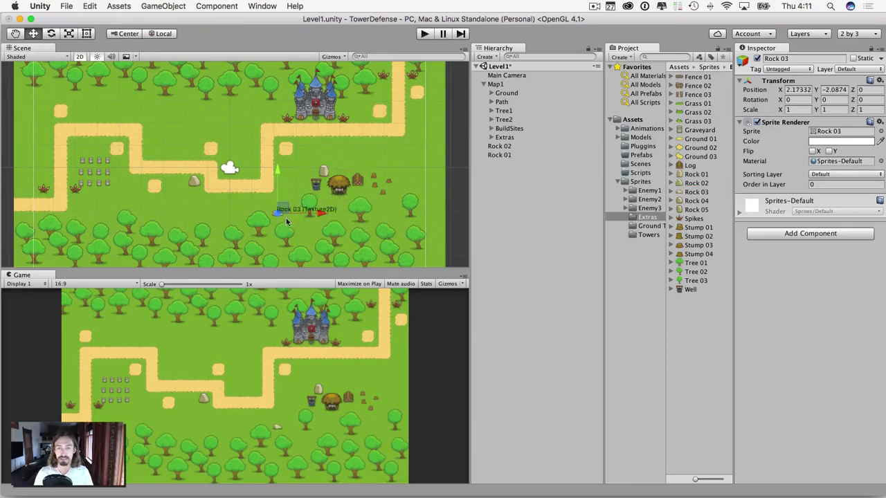
Step: Place Rock 04 at about (-6.38, 2.93) and Rock 05 on the open grass above the path between the left bend and the castle
left_click_drag(690, 202, 90, 102)
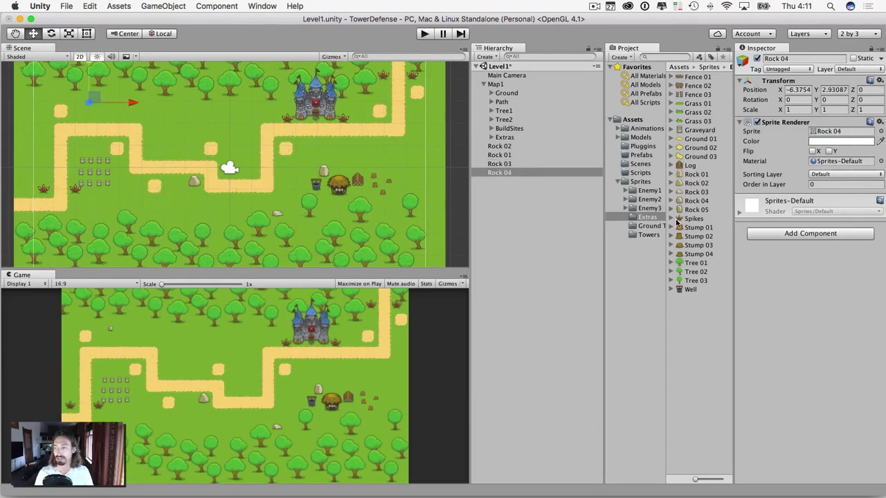
left_click_drag(692, 209, 188, 138)
left_click_drag(193, 120, 193, 114)
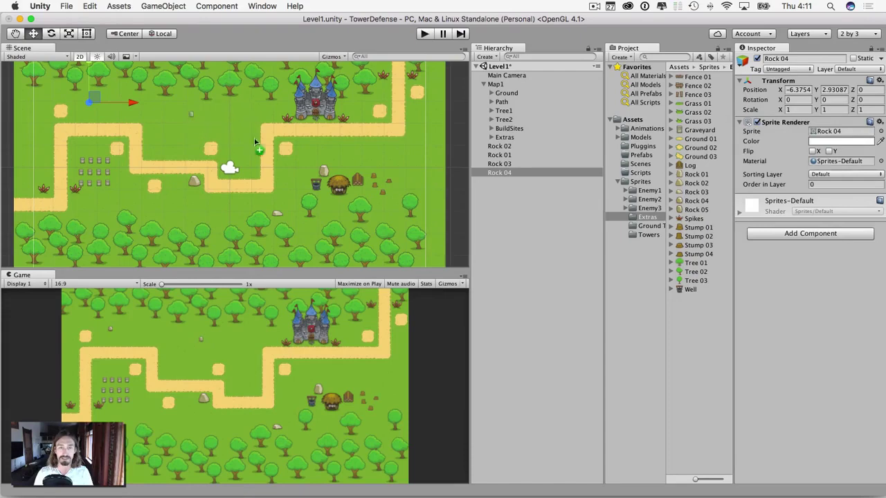
Step: Place Ground 02 just below the house and scatter one Grass 02, two Grass 01 and one Grass 03 sprite over open areas of the map
left_click_drag(700, 157, 339, 202)
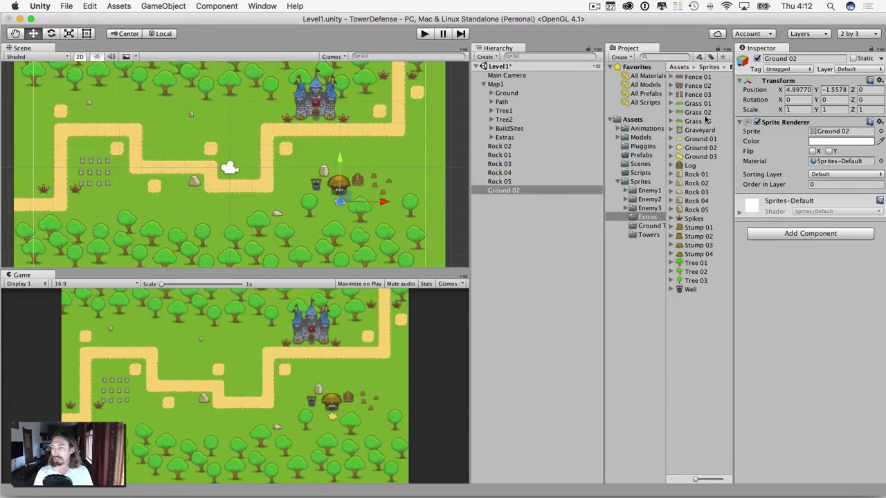
left_click_drag(696, 115, 267, 201)
left_click_drag(696, 102, 414, 147)
left_click_drag(696, 104, 43, 173)
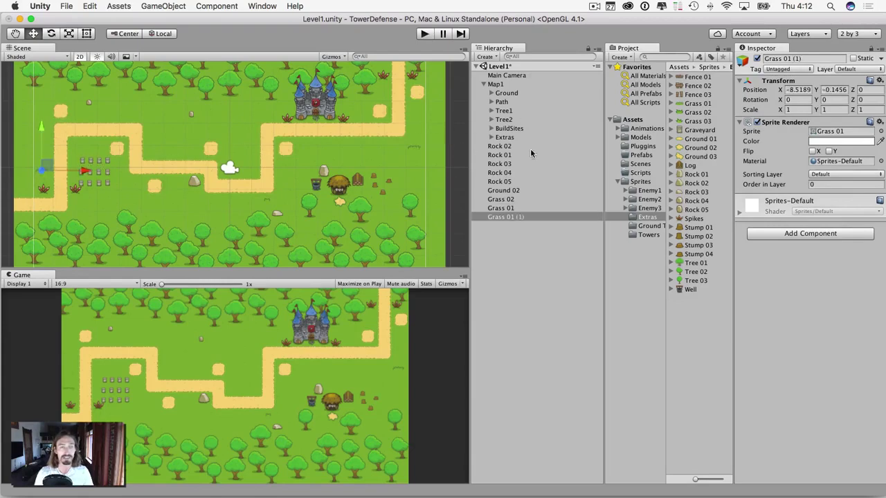
left_click_drag(696, 123, 121, 182)
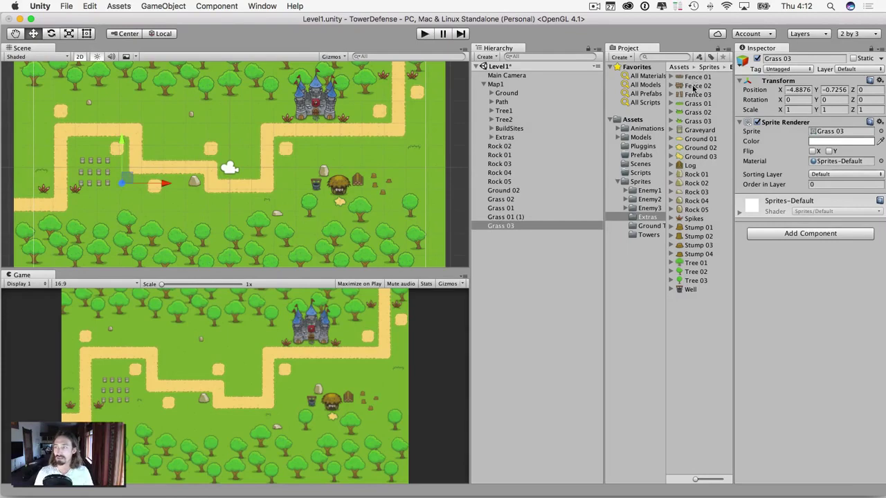
Step: Place three Fence 02 sprites at about (-7.08, 2.40), at about (-5.69, 1.12) and beside the build site above the middle path section
left_click_drag(693, 87, 73, 114)
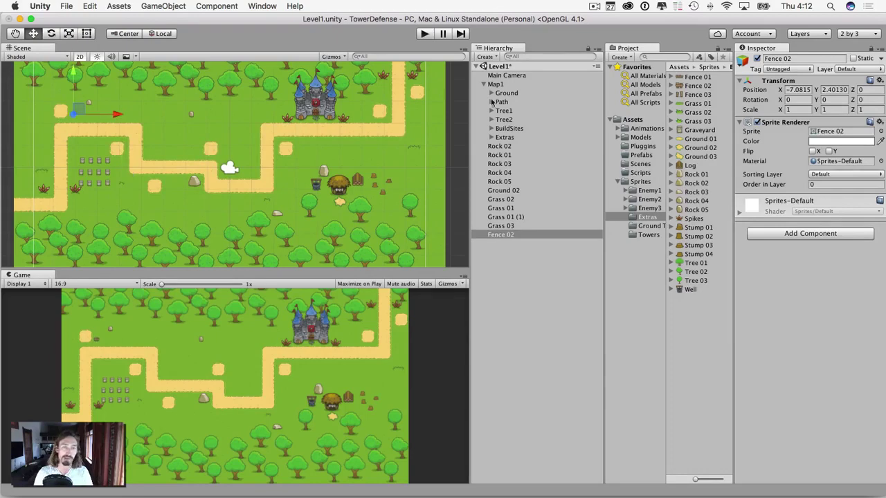
left_click_drag(696, 86, 103, 142)
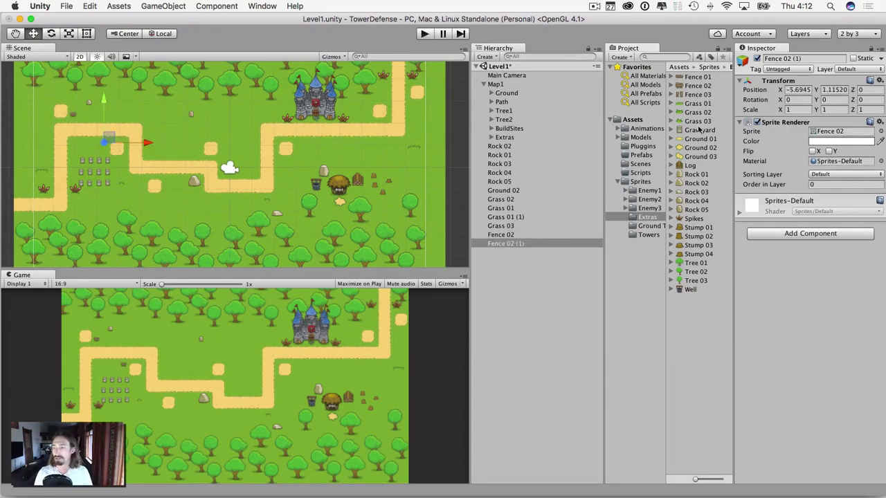
left_click_drag(693, 86, 208, 151)
Step: Place the Log at about (-3.12, 1.87) and scatter two Stump 01, one Stump 02, one Stump 03 and two Stump 04 sprites near it
left_click(693, 169)
left_click_drag(692, 168, 161, 125)
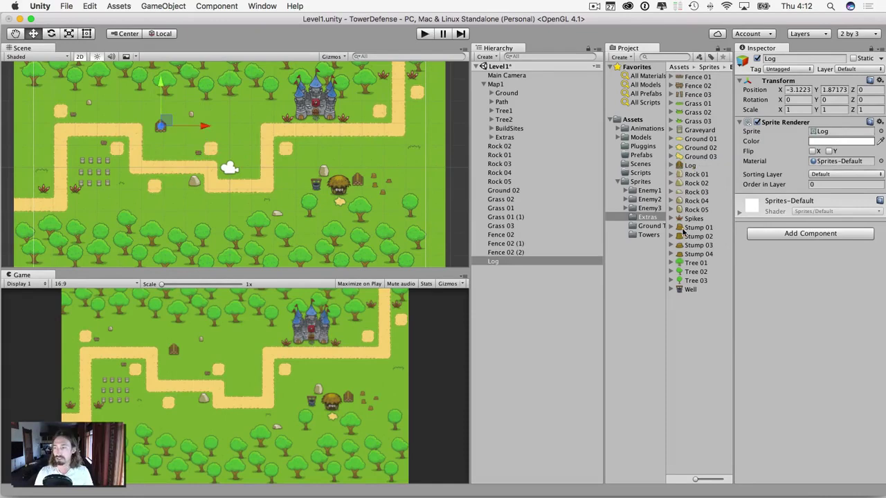
left_click_drag(682, 231, 197, 116)
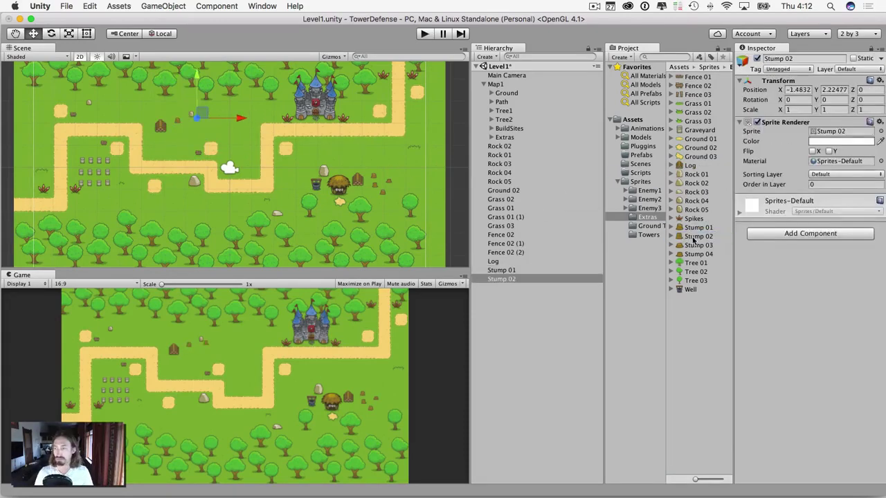
left_click_drag(698, 245, 193, 128)
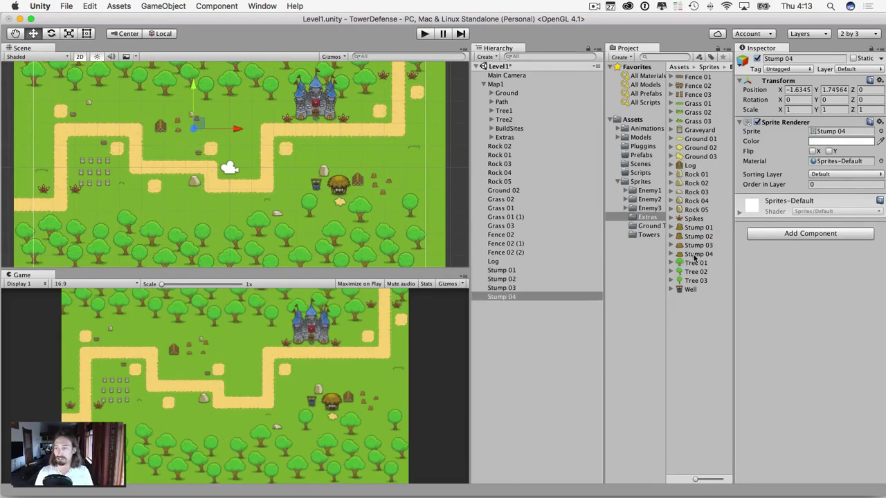
left_click_drag(694, 256, 179, 105)
left_click(697, 228)
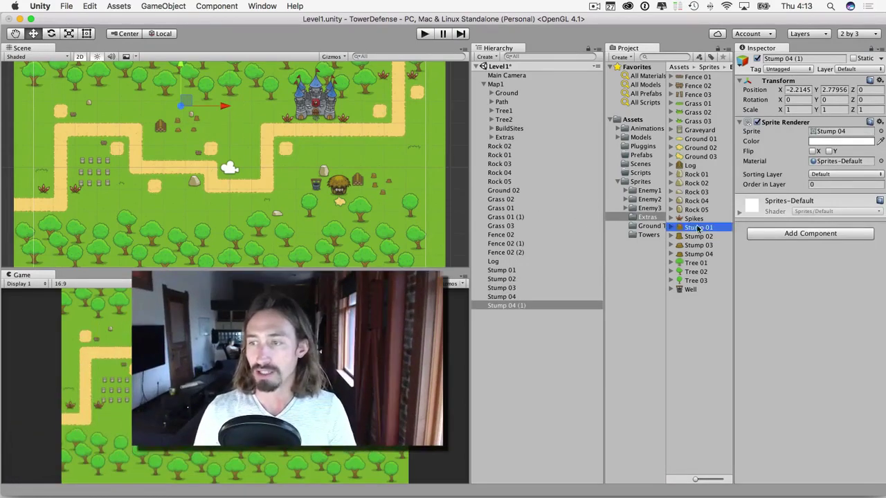
left_click_drag(697, 228, 303, 166)
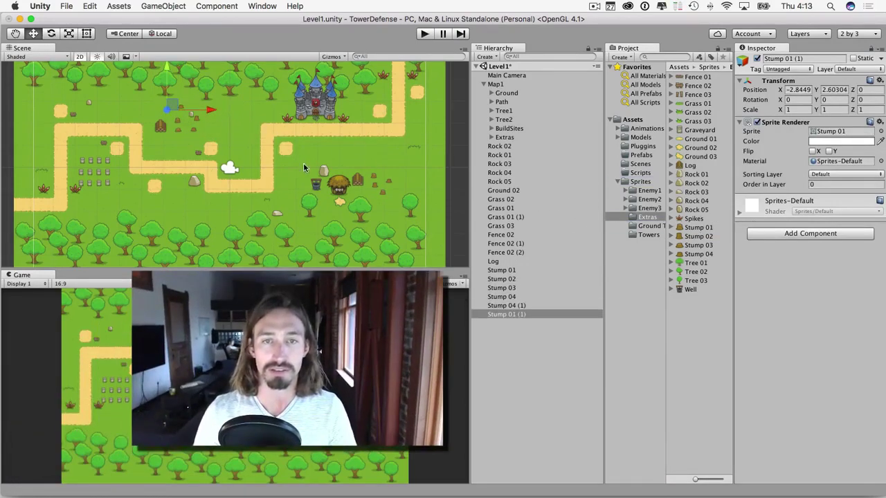
Step: Set all objects from Rock 02 through Stump 01 (1) to the Items sorting layer with order in layer 2
left_click(500, 146, "shift")
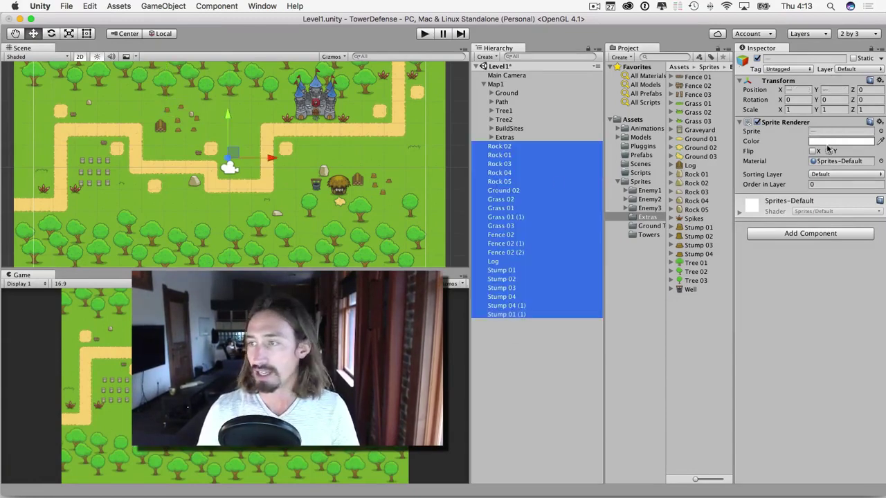
left_click(831, 174)
left_click(824, 182)
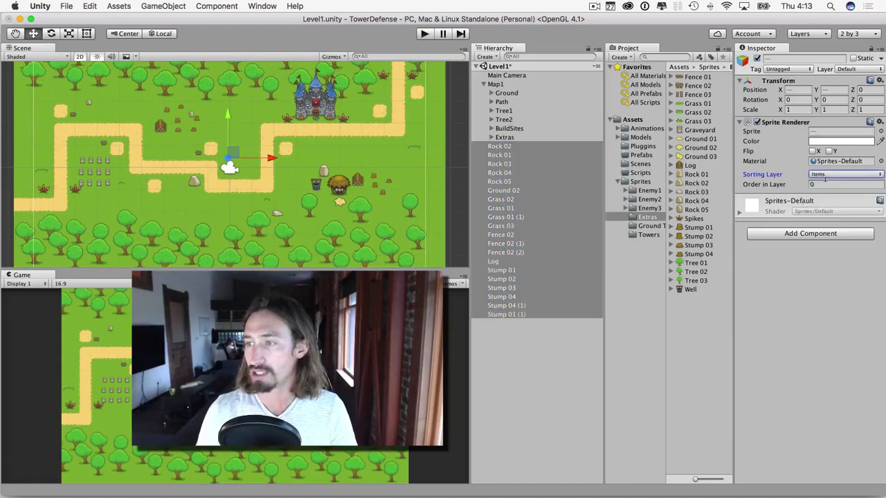
left_click(823, 184)
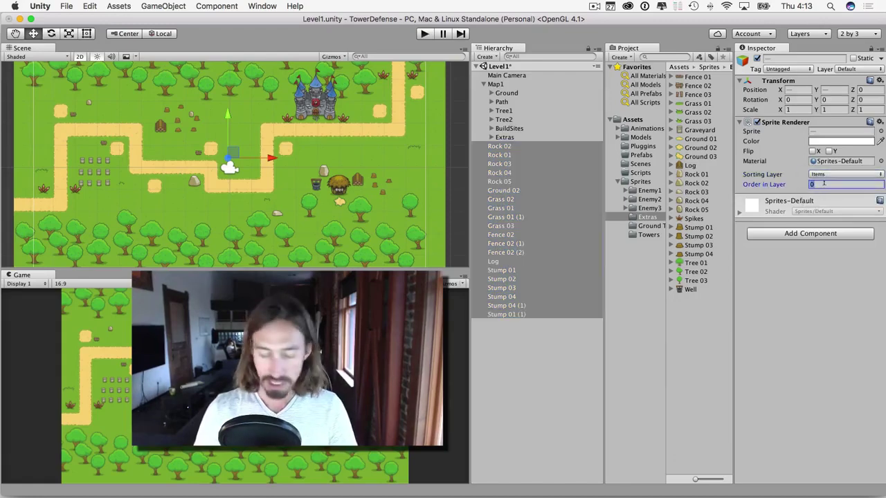
key("Return")
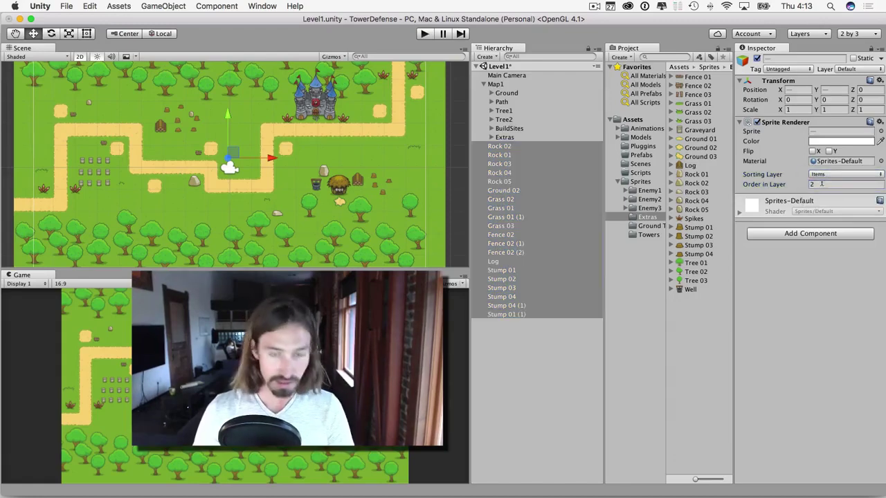
Step: Make the selected rocks, ground, grass, fences, log and stumps children of Extras and collapse the Map1 hierarchy
left_click_drag(512, 149, 512, 138)
left_click(492, 138)
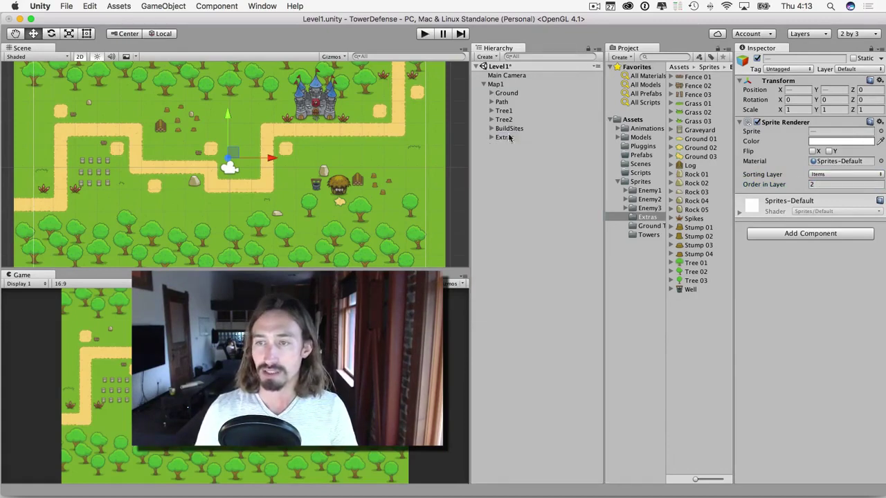
left_click(483, 85)
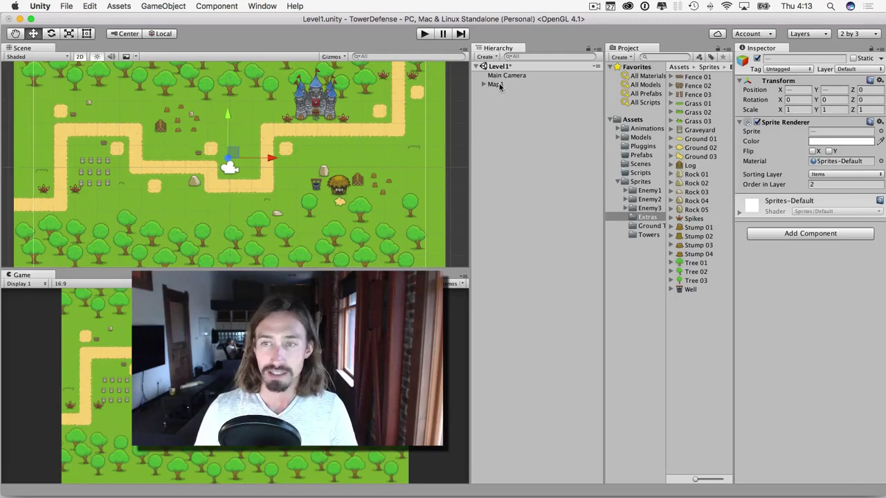